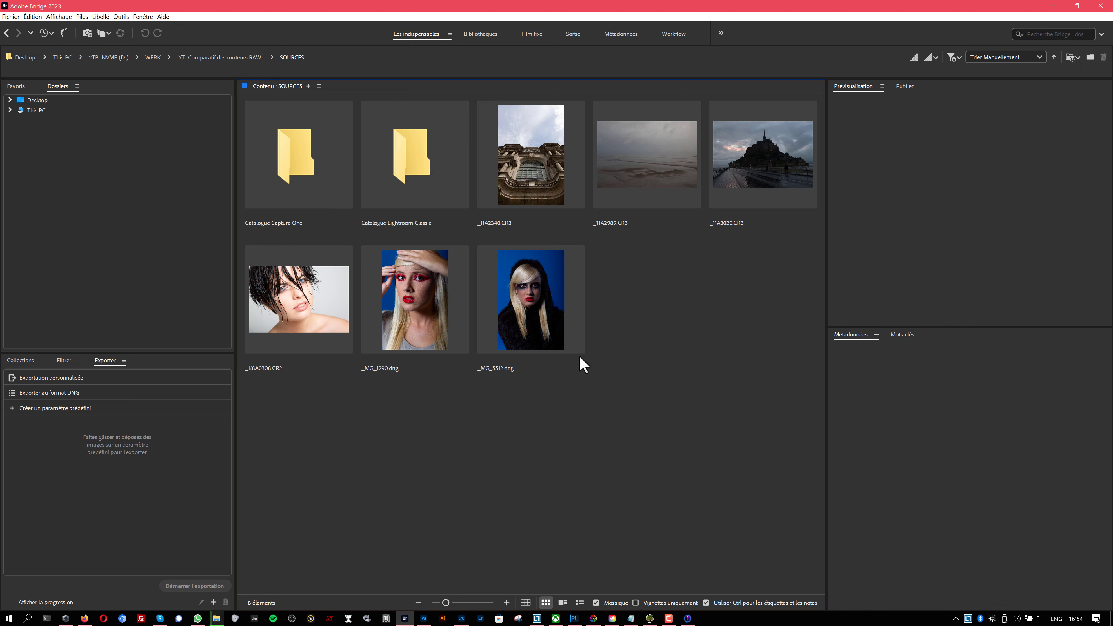
{"action": "left_click", "coordinate": [460, 617]}
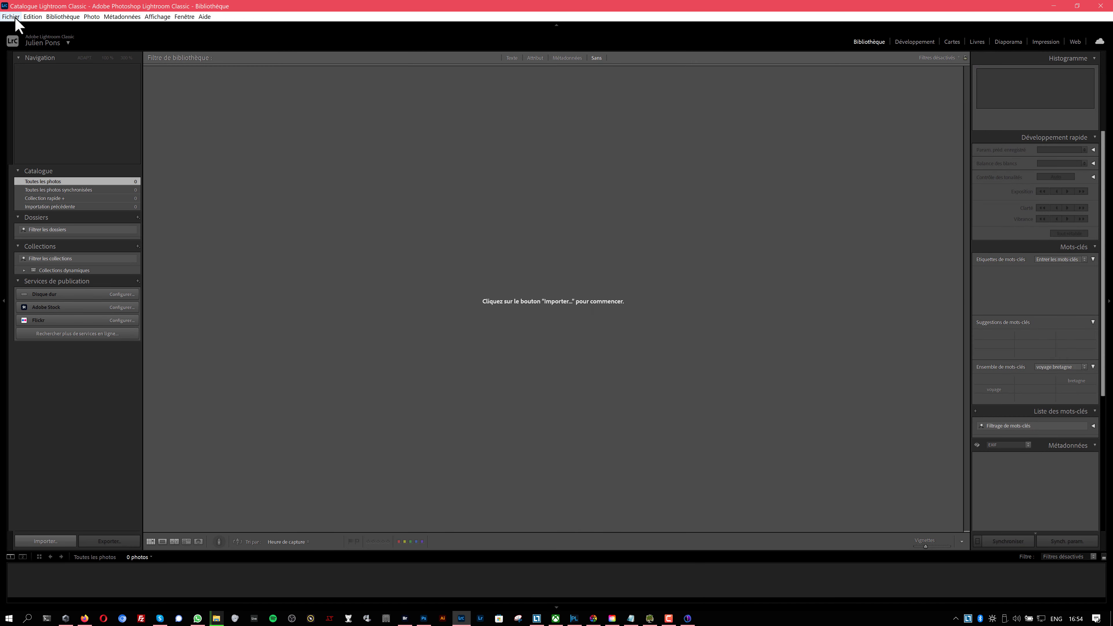
{"action": "left_click", "coordinate": [11, 17]}
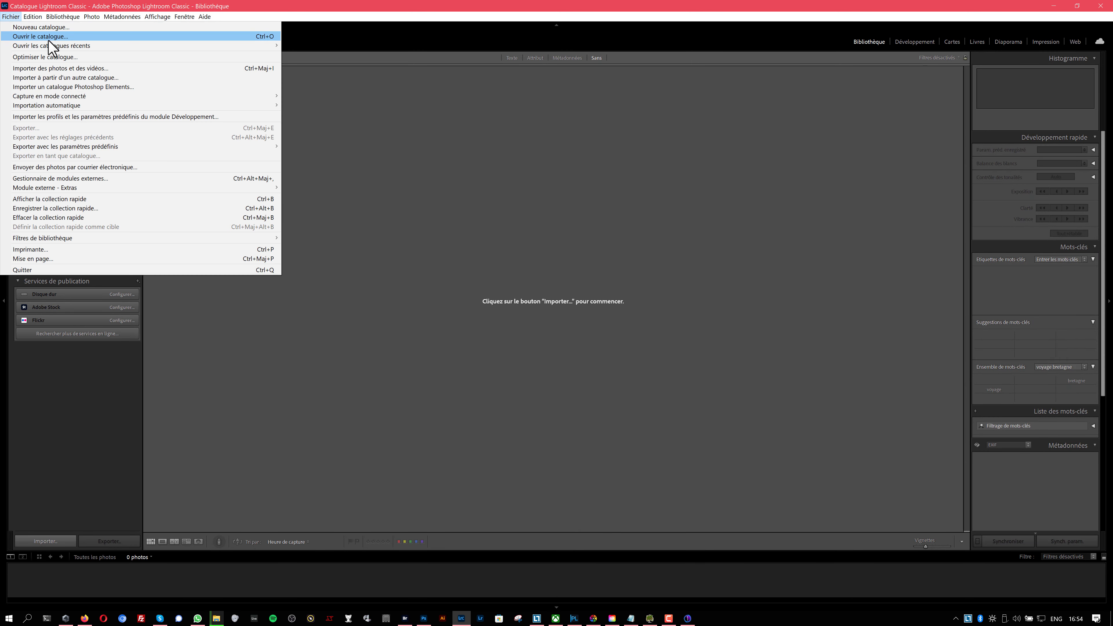
{"action": "left_click", "coordinate": [421, 577]}
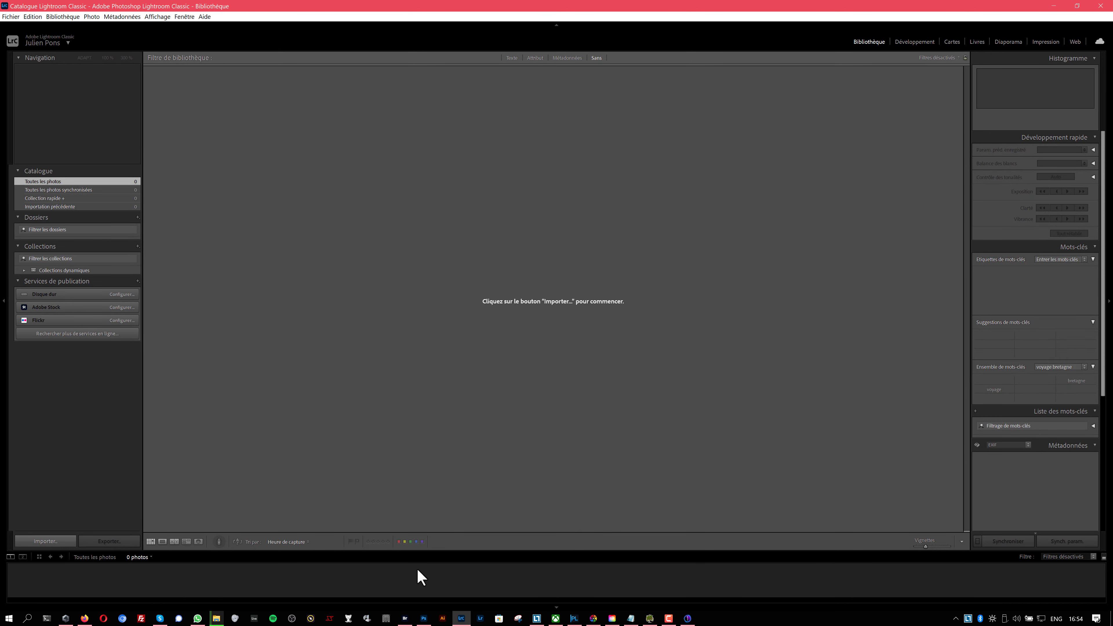
Step: Send all six RAW photos from the SOURCES folder in Adobe Bridge to Lightroom Classic for import
{"action": "left_click", "coordinate": [404, 617]}
{"action": "key", "text": "ctrl+a"}
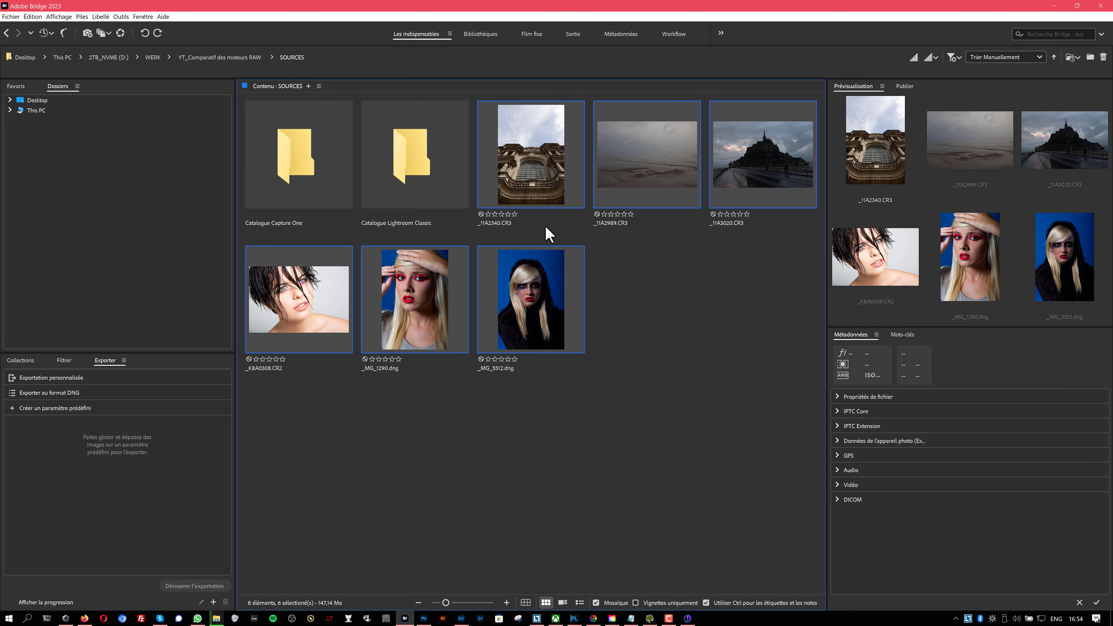
{"action": "left_click_drag", "start_coordinate": [545, 206], "coordinate": [570, 213]}
{"action": "key", "text": "alt+Tab"}
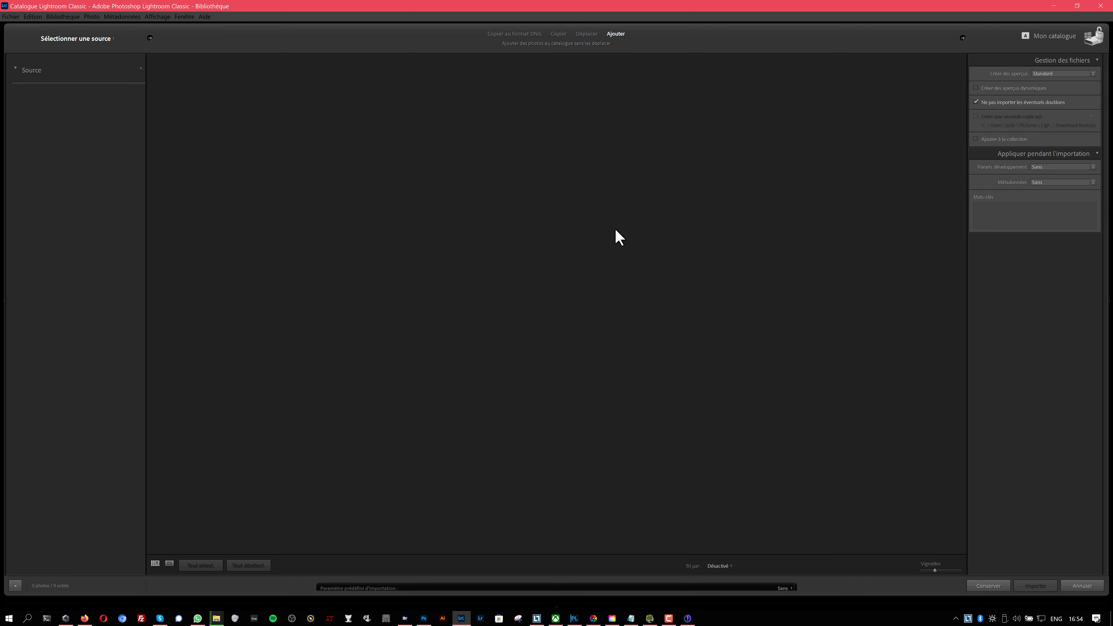
Step: Return to Bridge, clear the photo selection and review the preview size, quality and generation options
{"action": "left_click", "coordinate": [405, 618]}
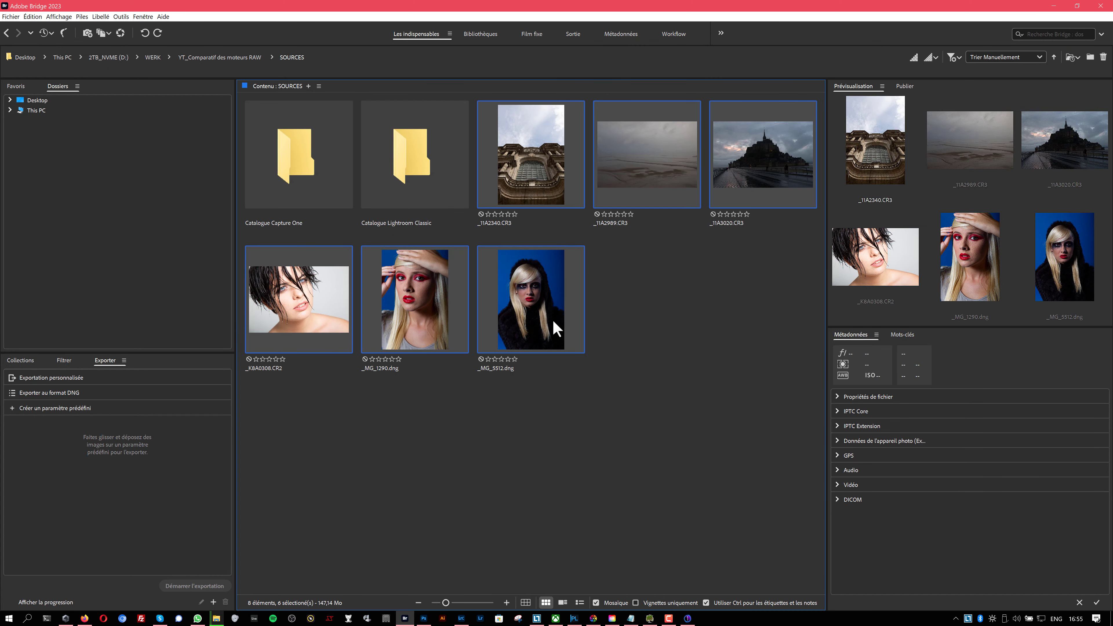
{"action": "left_click", "coordinate": [598, 329]}
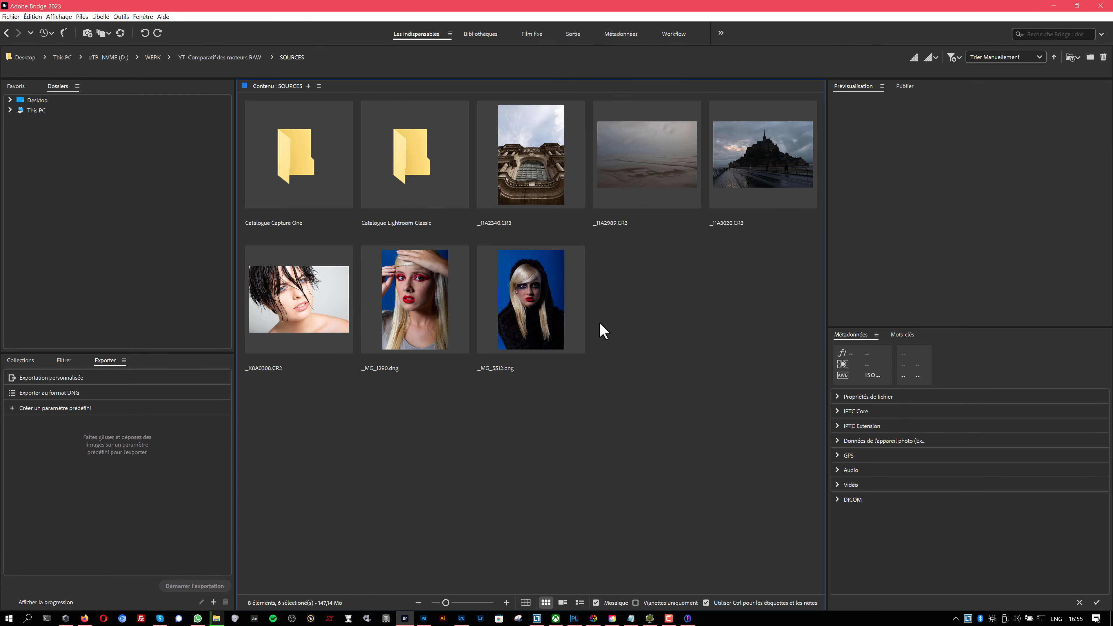
{"action": "left_click", "coordinate": [935, 58]}
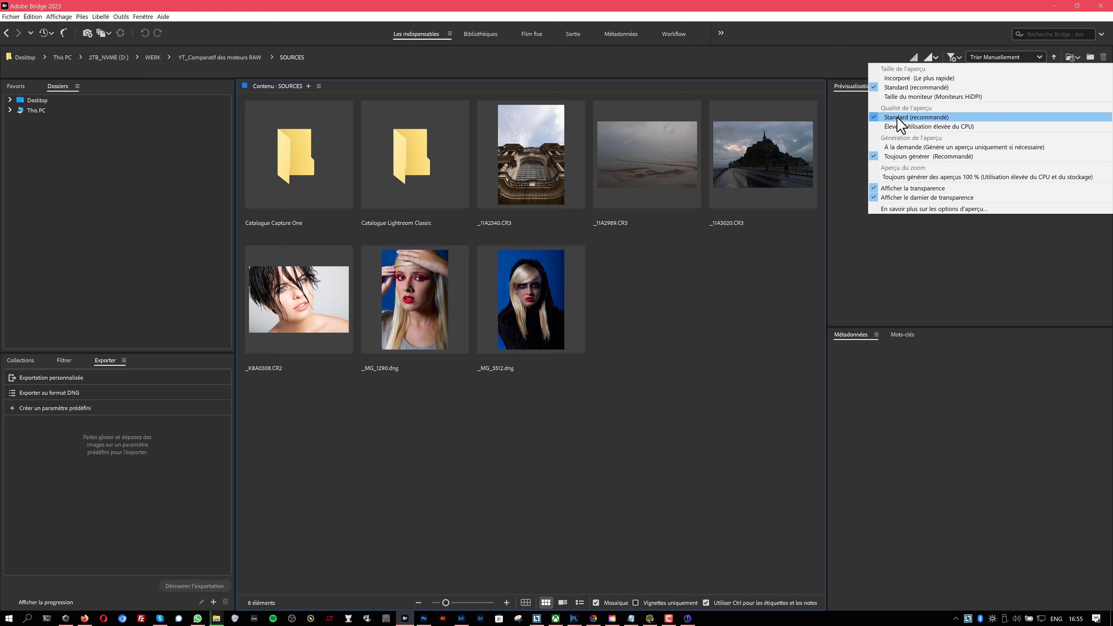
{"action": "left_click", "coordinate": [724, 265]}
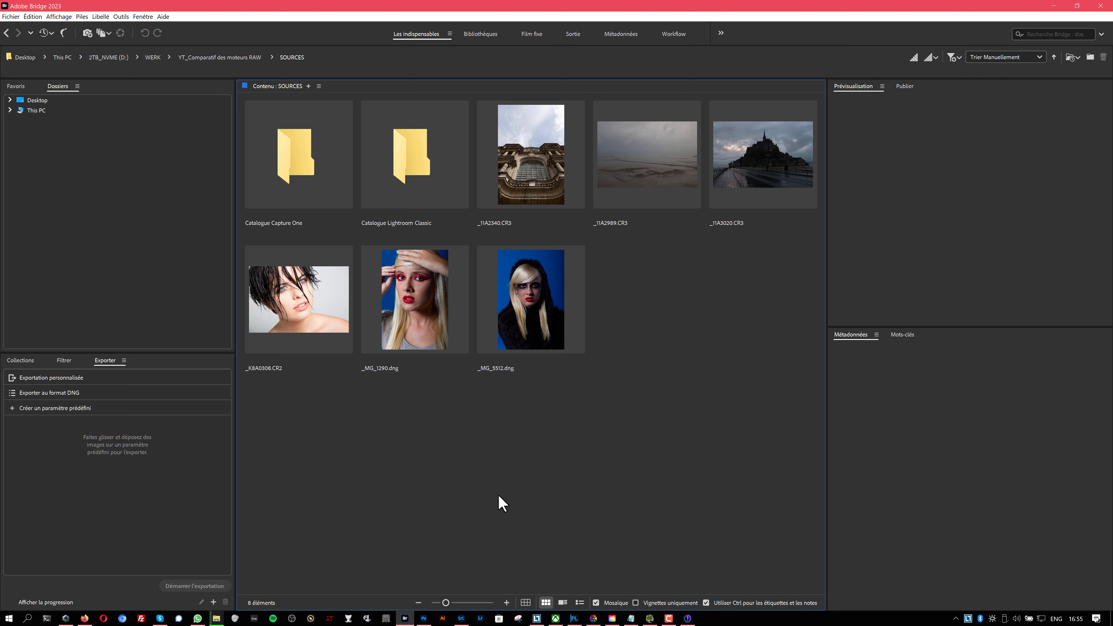
Step: Enlarge the import thumbnails in Lightroom Classic to the maximum and compare the _MG_5512.dng preview with the one in Bridge
{"action": "left_click", "coordinate": [461, 618]}
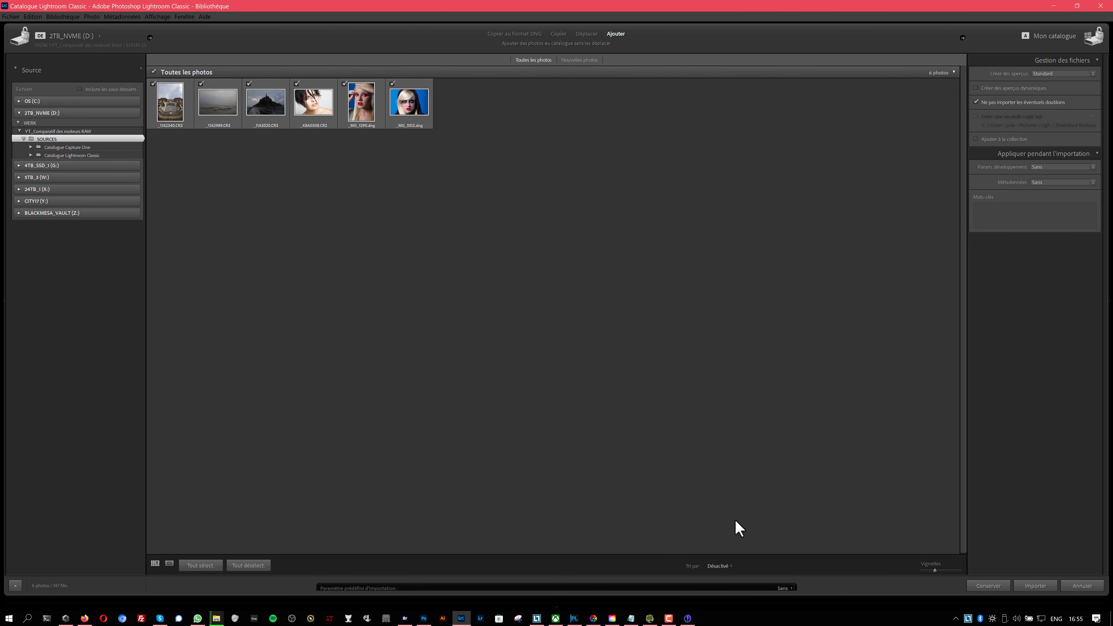
{"action": "left_click_drag", "start_coordinate": [935, 570], "coordinate": [970, 570]}
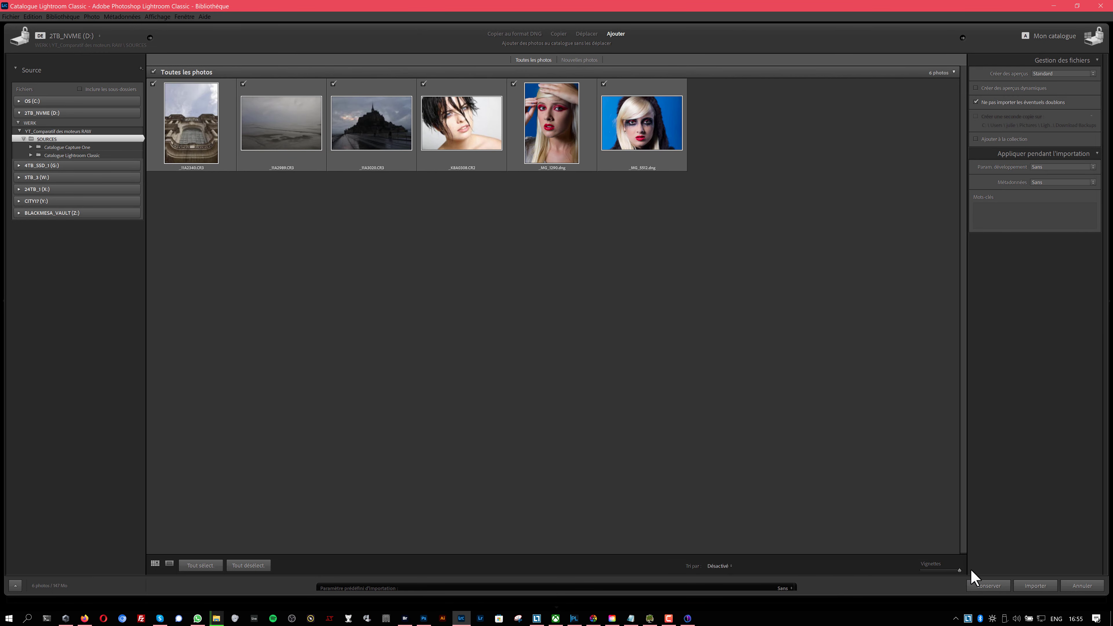
{"action": "left_click", "coordinate": [405, 618]}
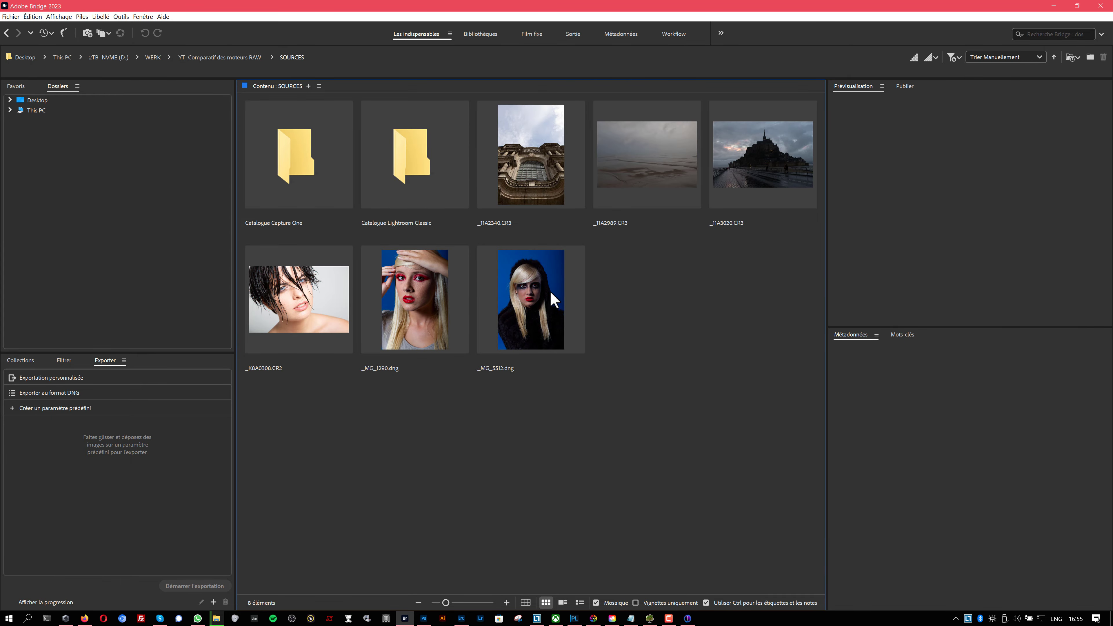
{"action": "left_click", "coordinate": [546, 334]}
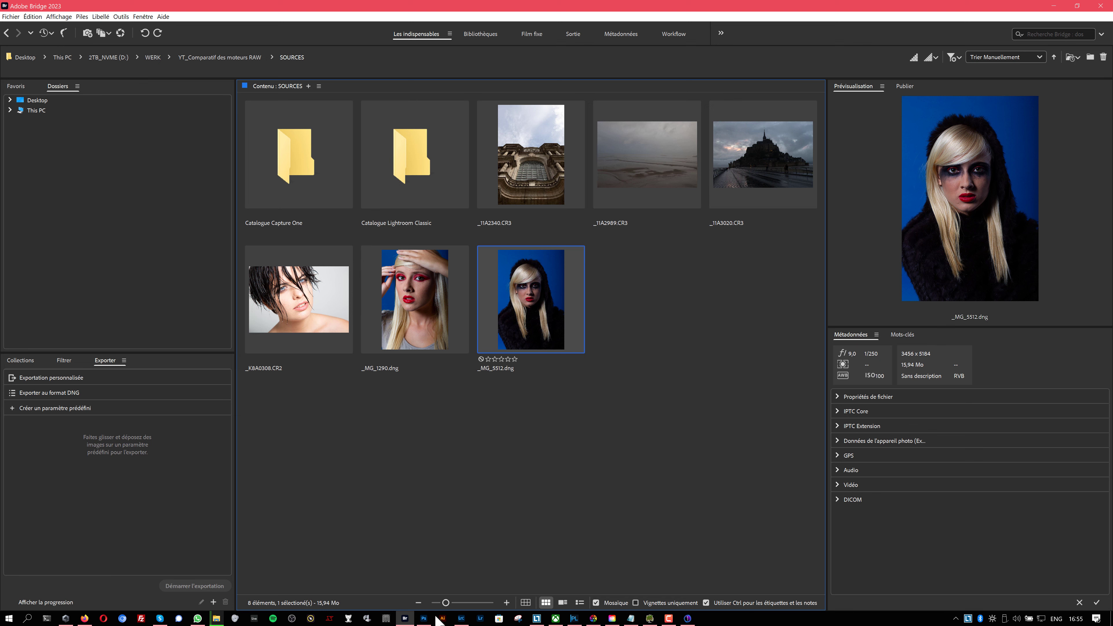
{"action": "left_click", "coordinate": [461, 618]}
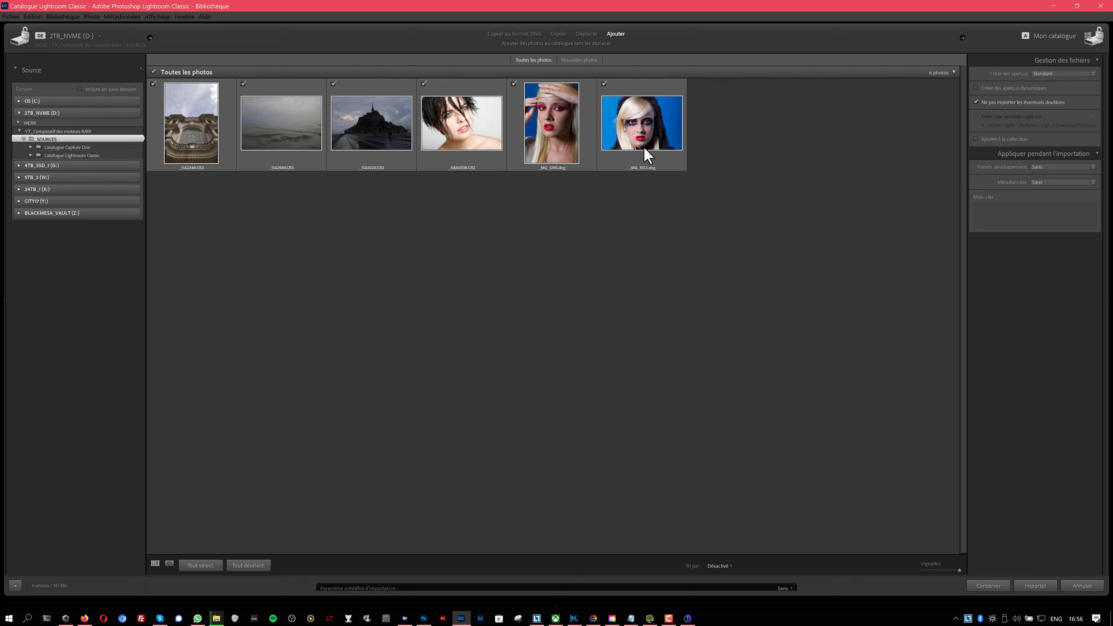
{"action": "mouse_move", "coordinate": [648, 155]}
Step: Switch to Bridge, look through the commands available for _MG_5512.dng and deselect the photo
{"action": "left_click", "coordinate": [410, 618]}
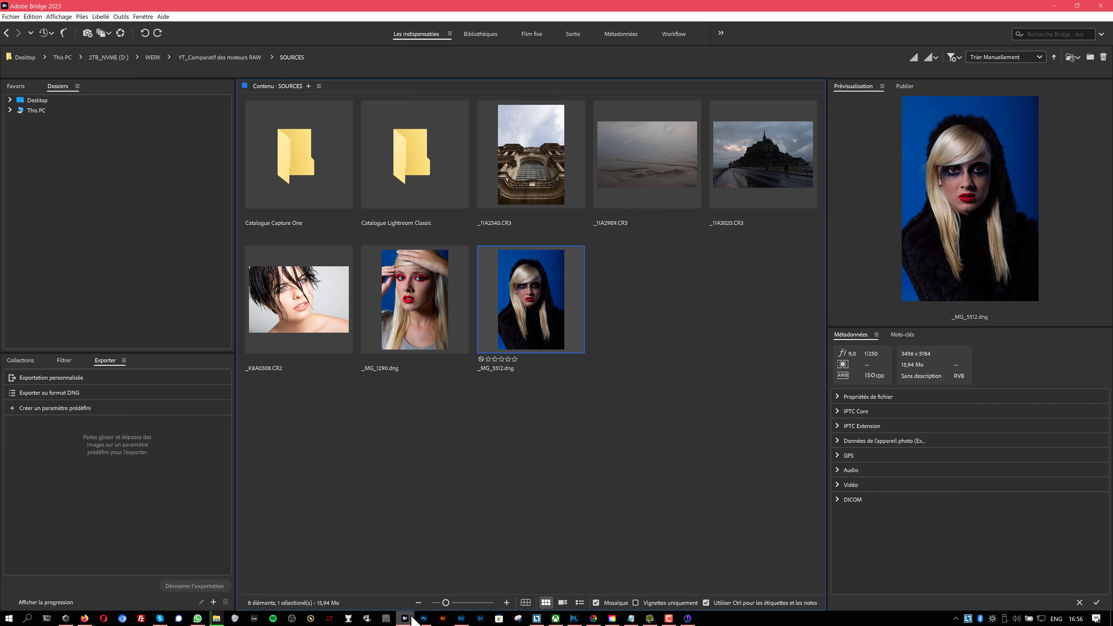
{"action": "right_click", "coordinate": [536, 283]}
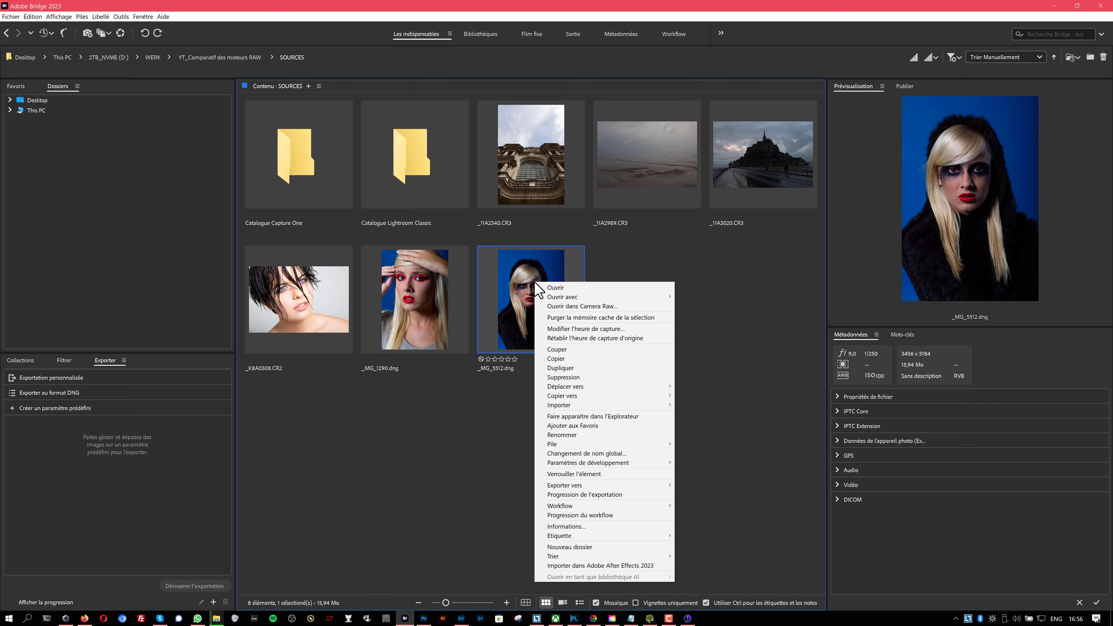
{"action": "left_click", "coordinate": [491, 415]}
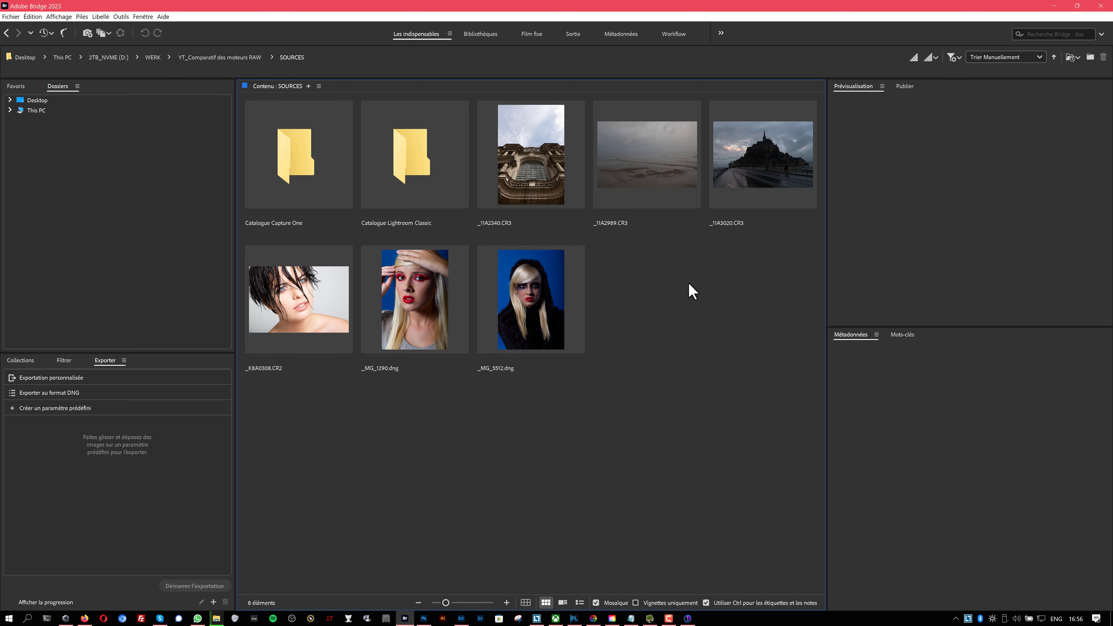
Step: In Lightroom Classic, set the previews created on import to 1:1 and import the six photos into the catalogue
{"action": "left_click", "coordinate": [461, 619]}
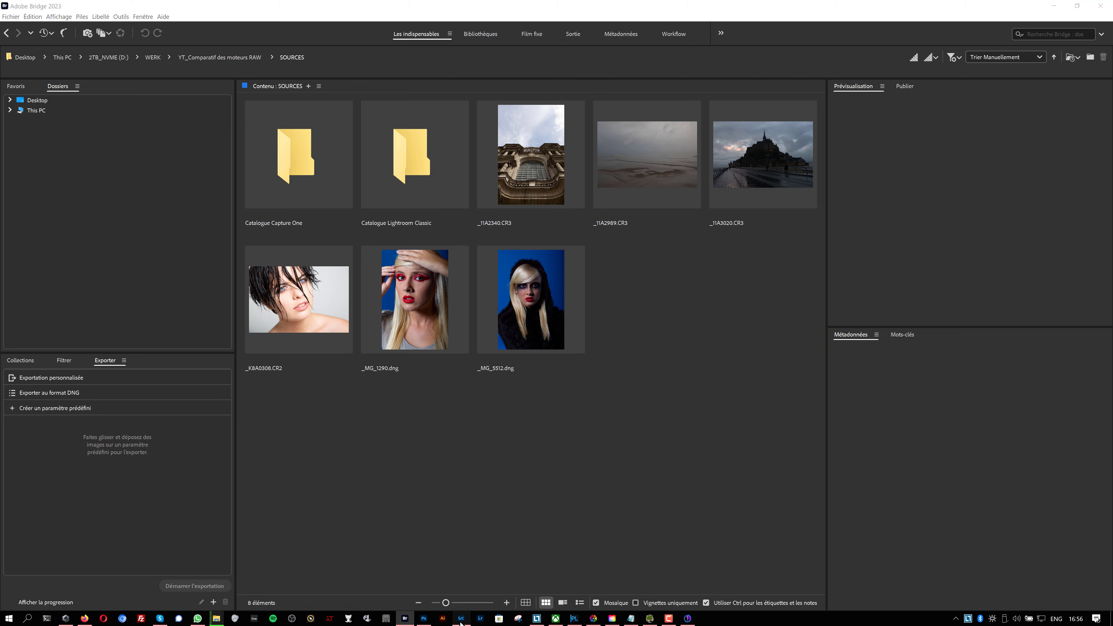
{"action": "left_click", "coordinate": [627, 163]}
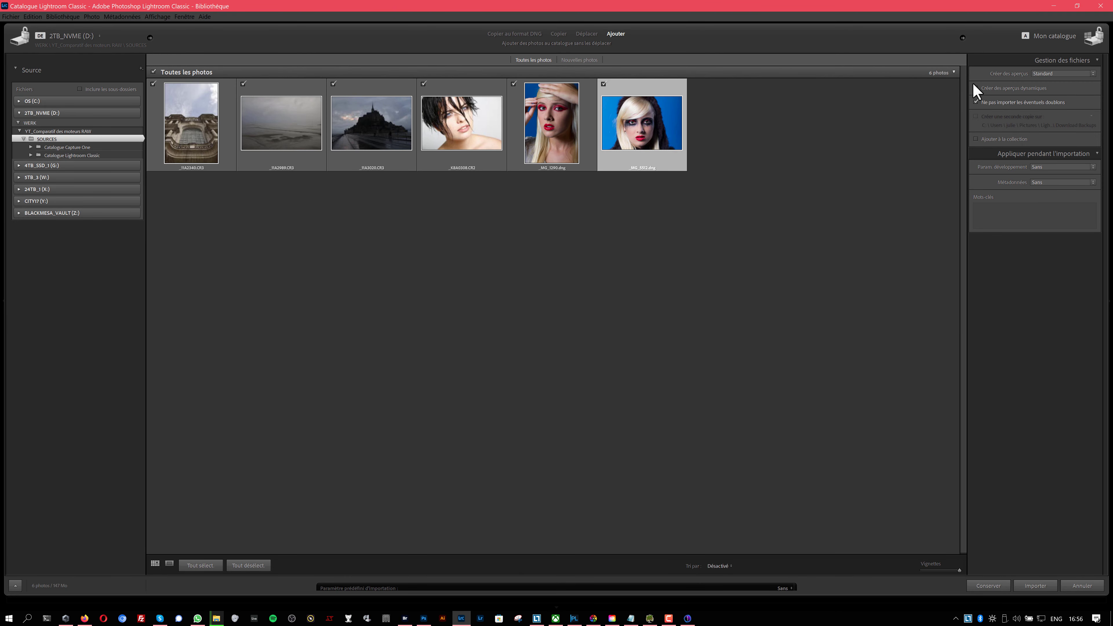
{"action": "left_click", "coordinate": [1055, 73]}
{"action": "left_click", "coordinate": [1029, 108]}
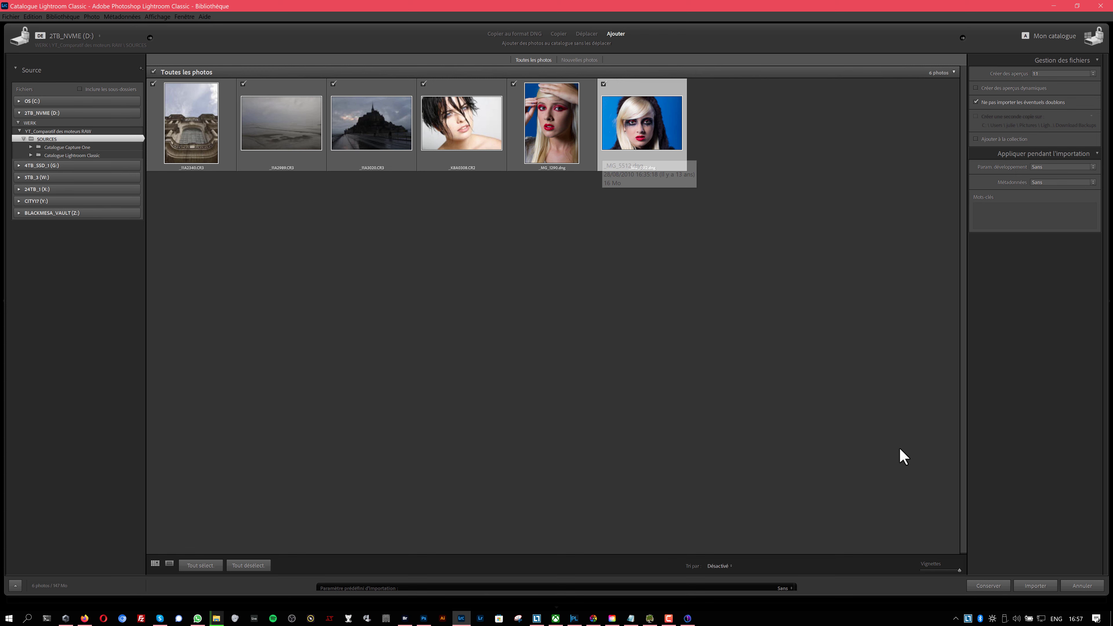
{"action": "left_click", "coordinate": [1034, 586]}
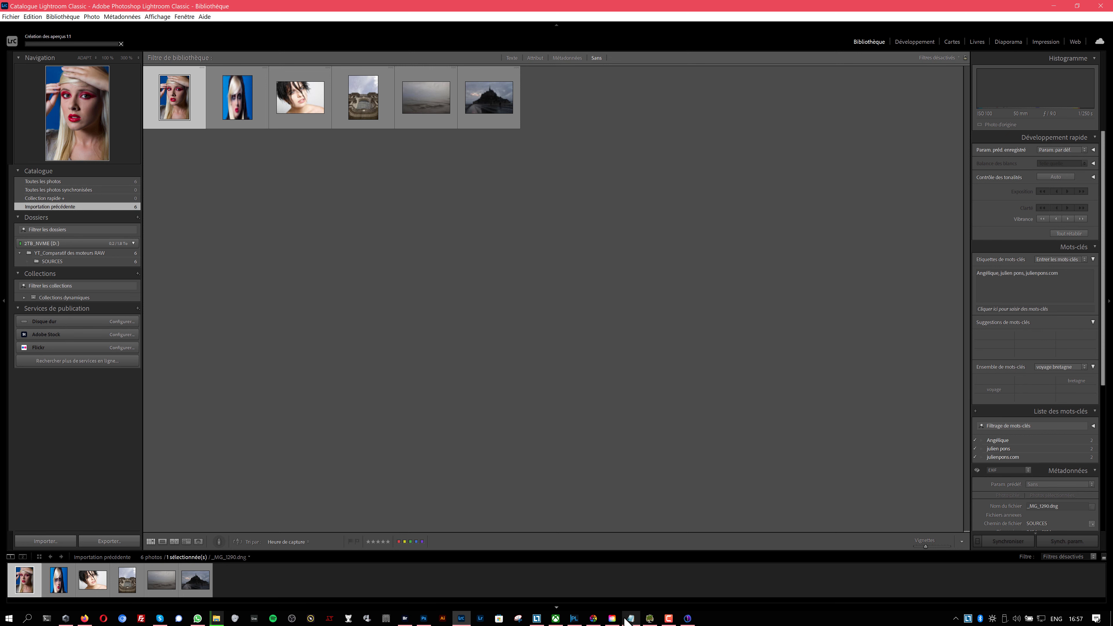
Step: In darktable, add D:\WERK\YT_Comparatif des moteurs RAW\SOURCES as an import location and add its images to the library
{"action": "left_click", "coordinate": [594, 618]}
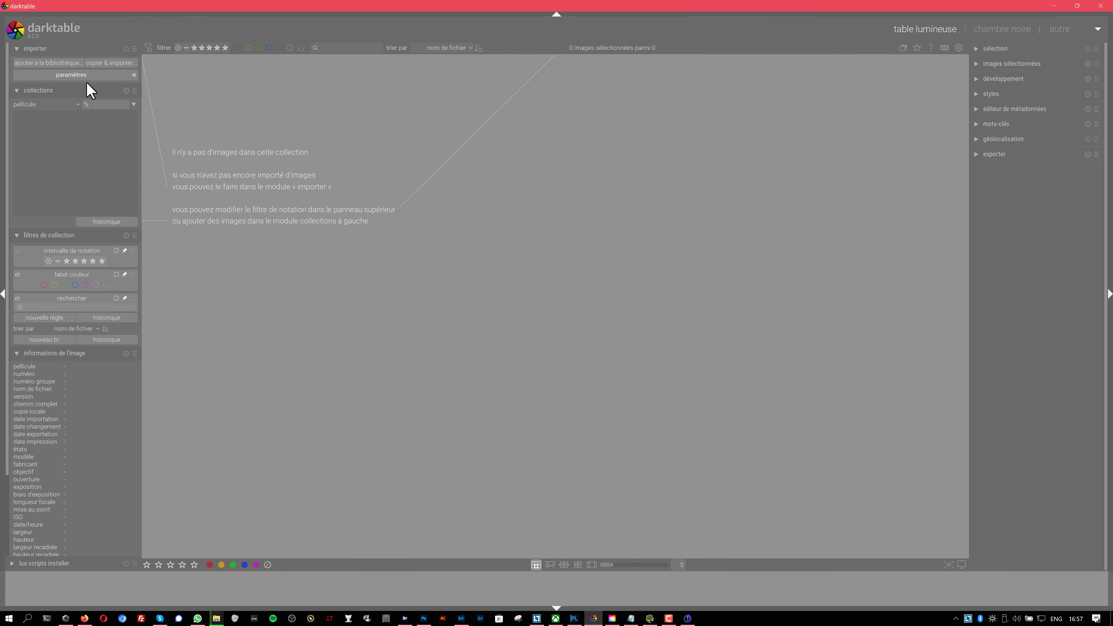
{"action": "left_click", "coordinate": [70, 64]}
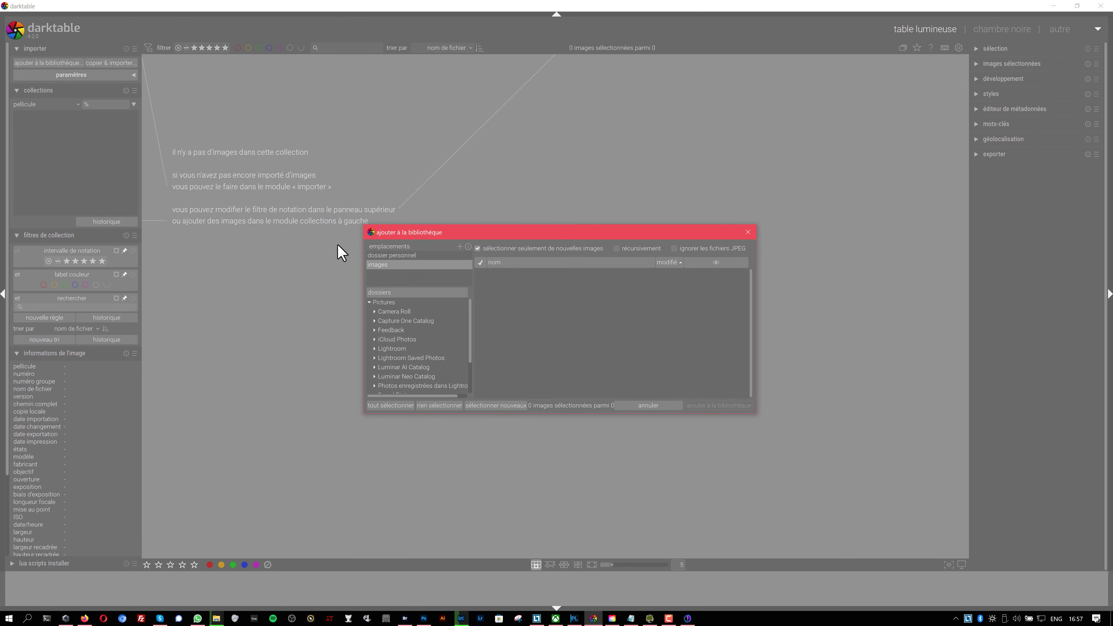
{"action": "scroll", "coordinate": [471, 372], "scroll_direction": "down", "scroll_amount": 1}
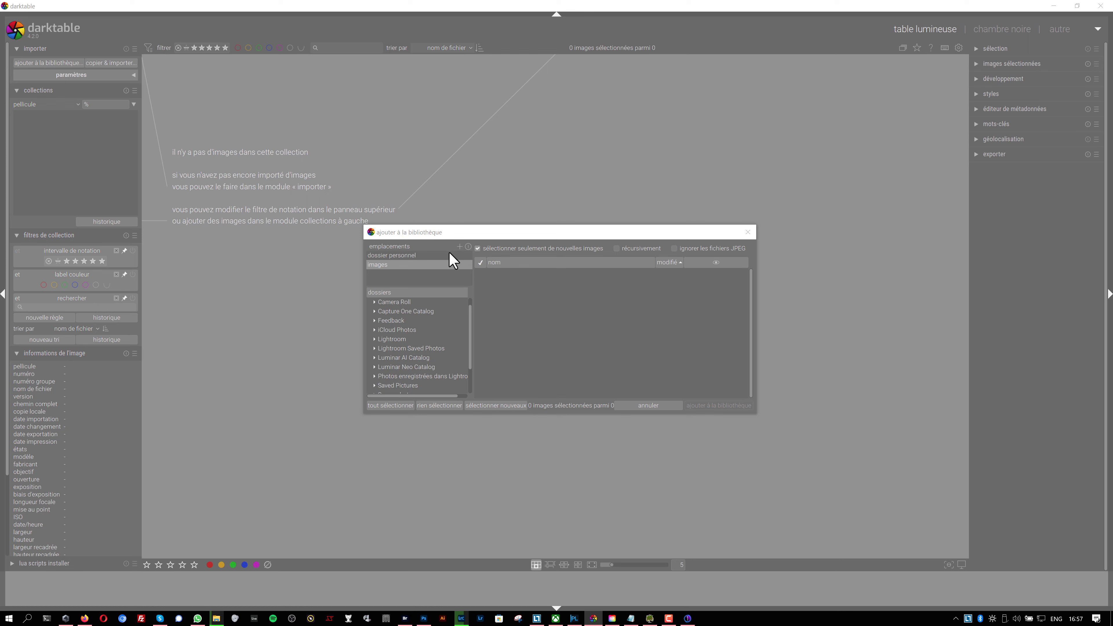
{"action": "left_click", "coordinate": [108, 183]}
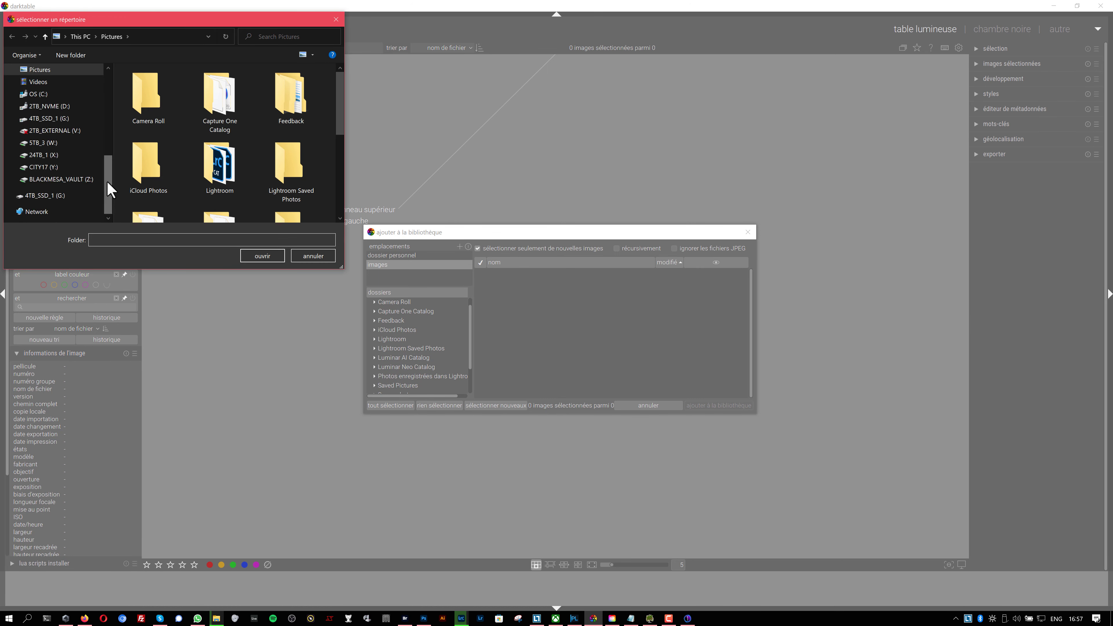
{"action": "left_click", "coordinate": [13, 106]}
{"action": "left_click", "coordinate": [17, 167]}
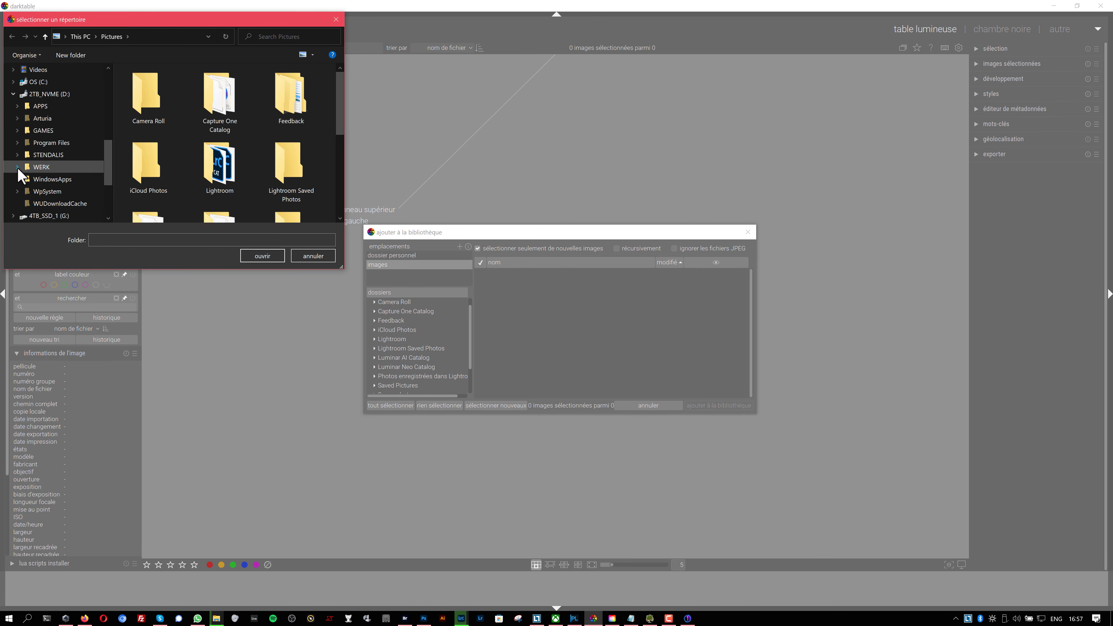
{"action": "left_click", "coordinate": [22, 179]}
{"action": "left_click", "coordinate": [48, 191]}
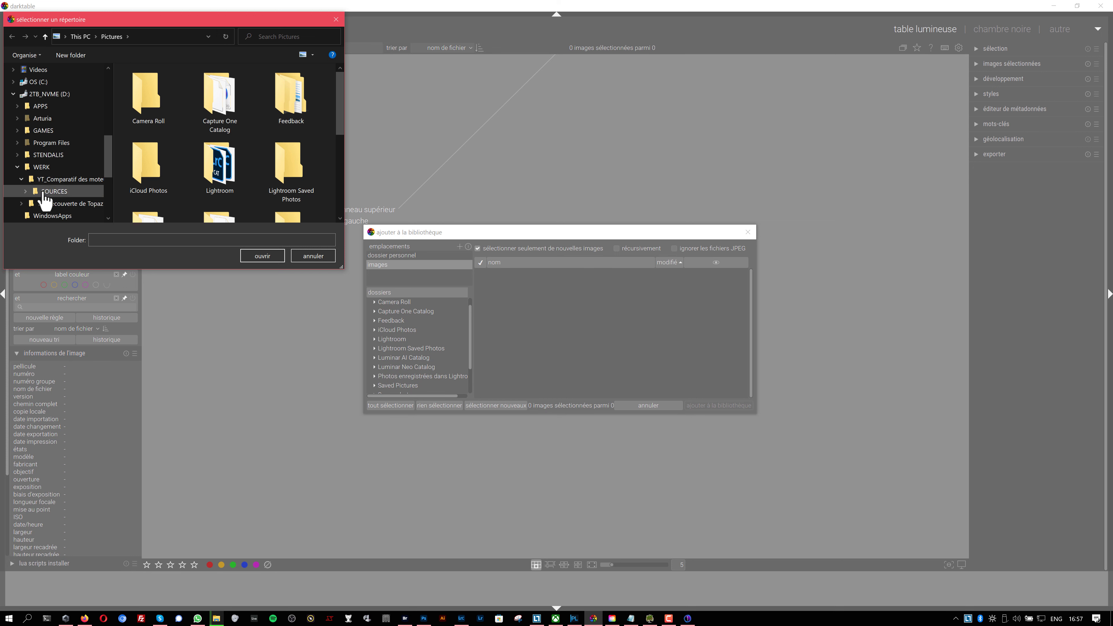
{"action": "left_click", "coordinate": [274, 261]}
{"action": "left_click", "coordinate": [391, 322]}
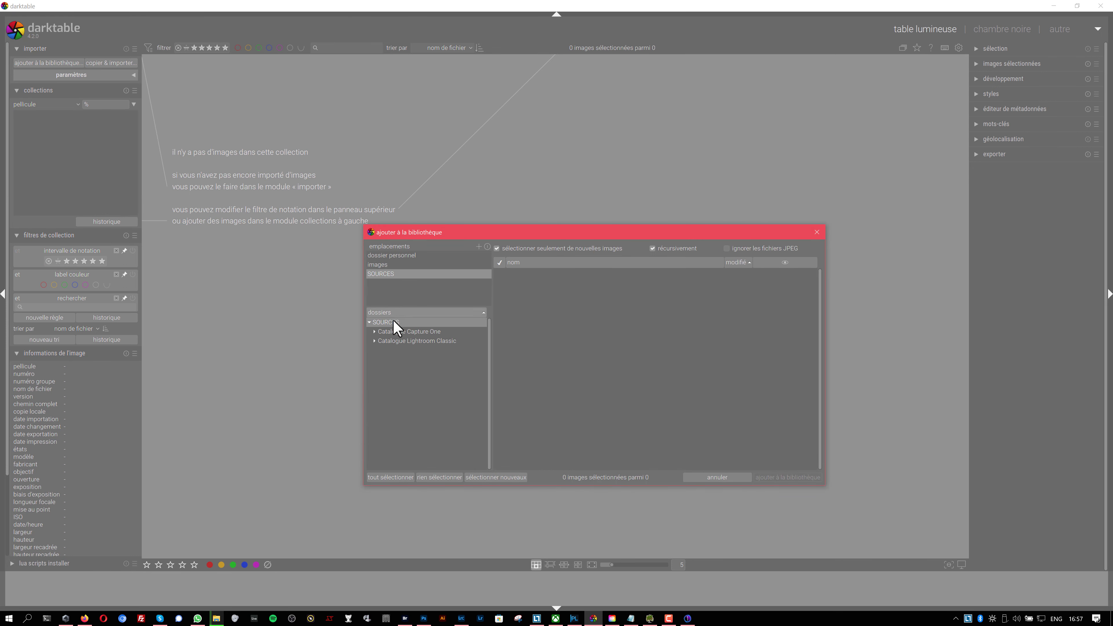
{"action": "left_click", "coordinate": [800, 479]}
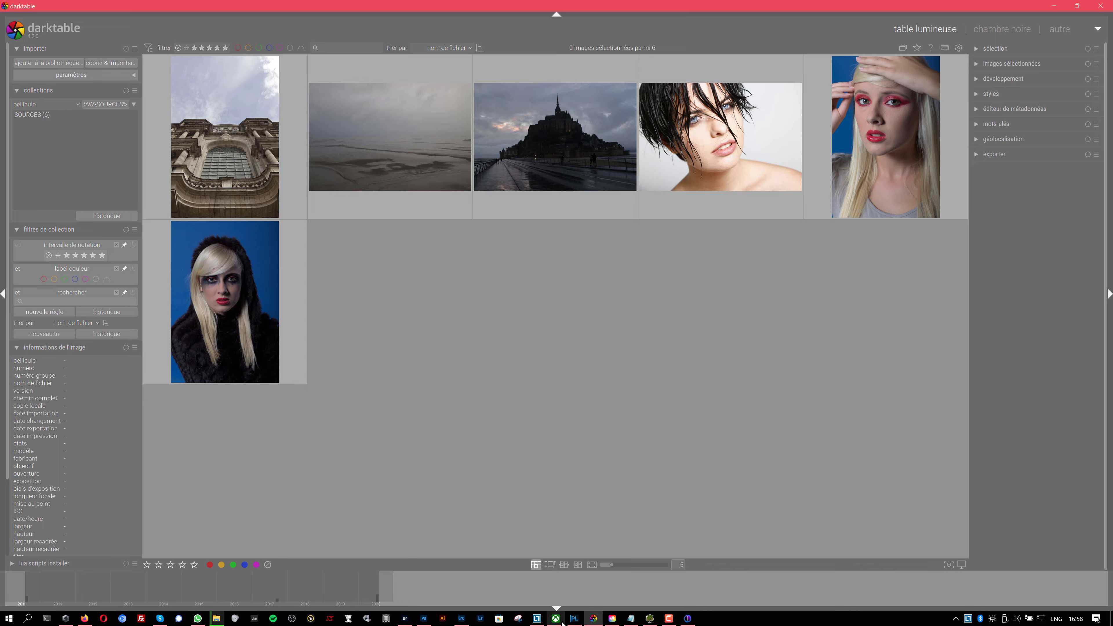
Step: View the SOURCES photos in DxO PhotoLab, and enlarge the library grid thumbnails back in Lightroom Classic
{"action": "left_click", "coordinate": [574, 618]}
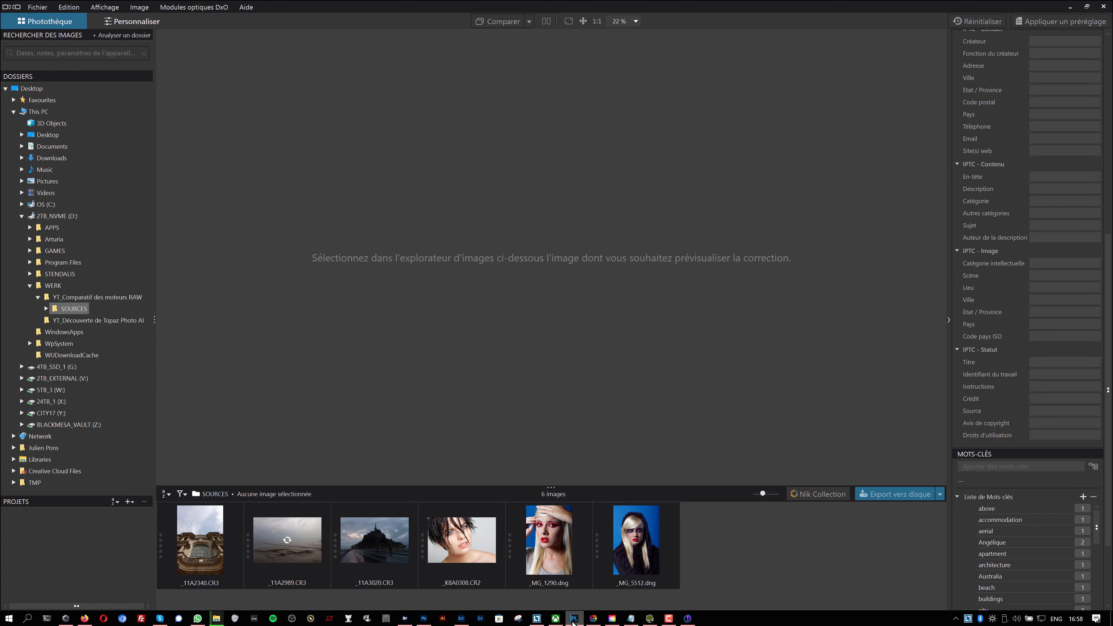
{"action": "left_click", "coordinate": [461, 619]}
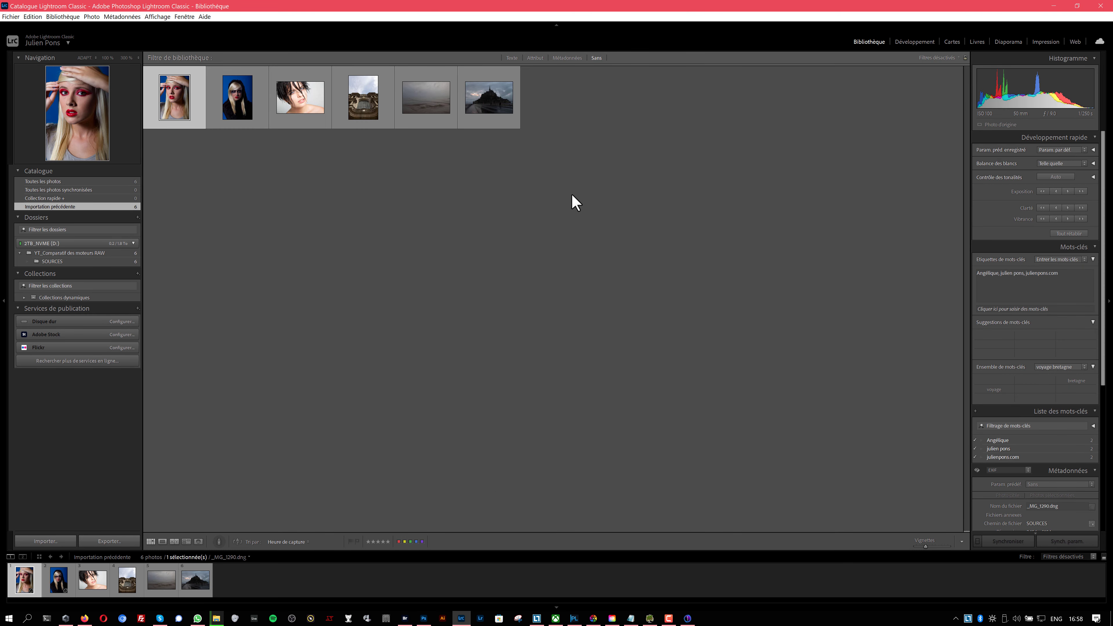
{"action": "left_click_drag", "start_coordinate": [934, 547], "coordinate": [940, 546]}
{"action": "left_click", "coordinate": [454, 292]}
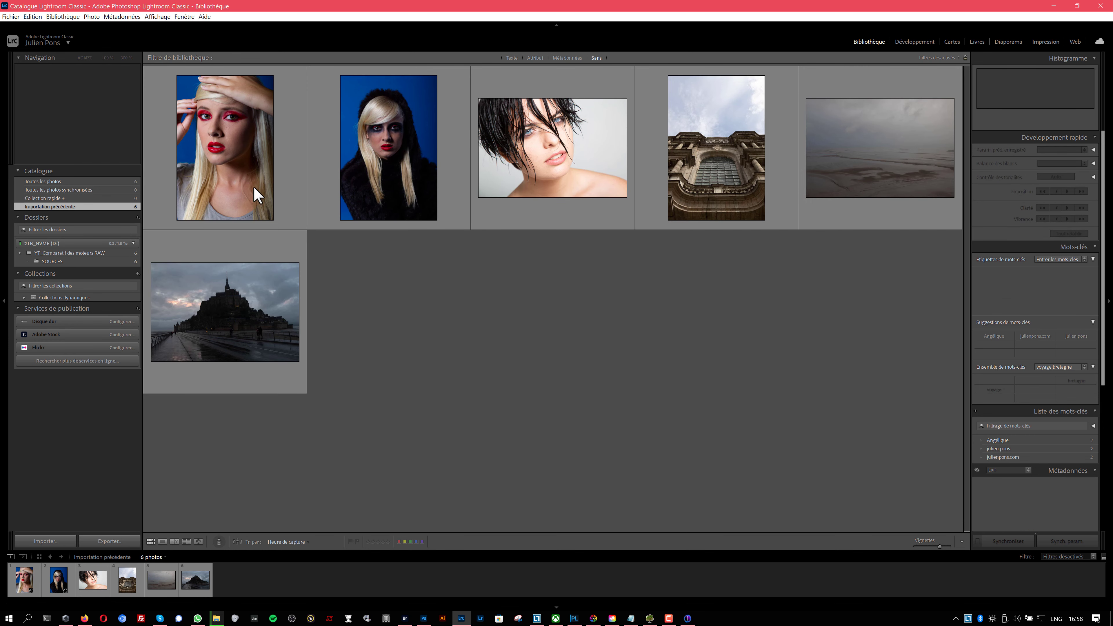
Step: Select _MG_1290.dng, _K8A0308.CR2 and _11A2340.CR3 one after another in the library grid to examine their default rendering
{"action": "left_click", "coordinate": [233, 161]}
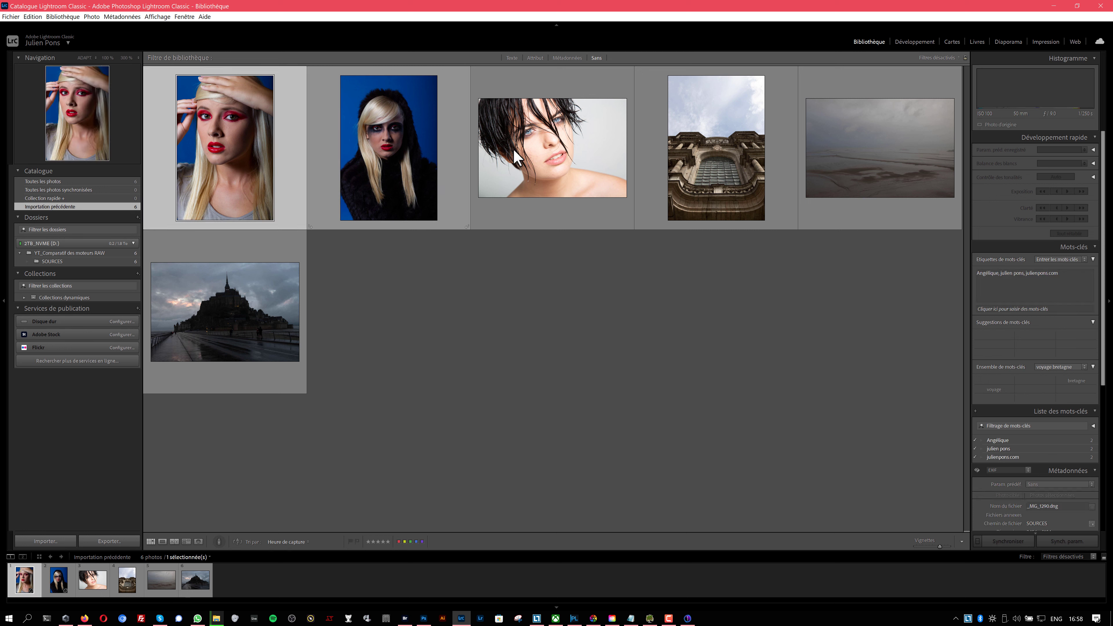
{"action": "left_click", "coordinate": [575, 151]}
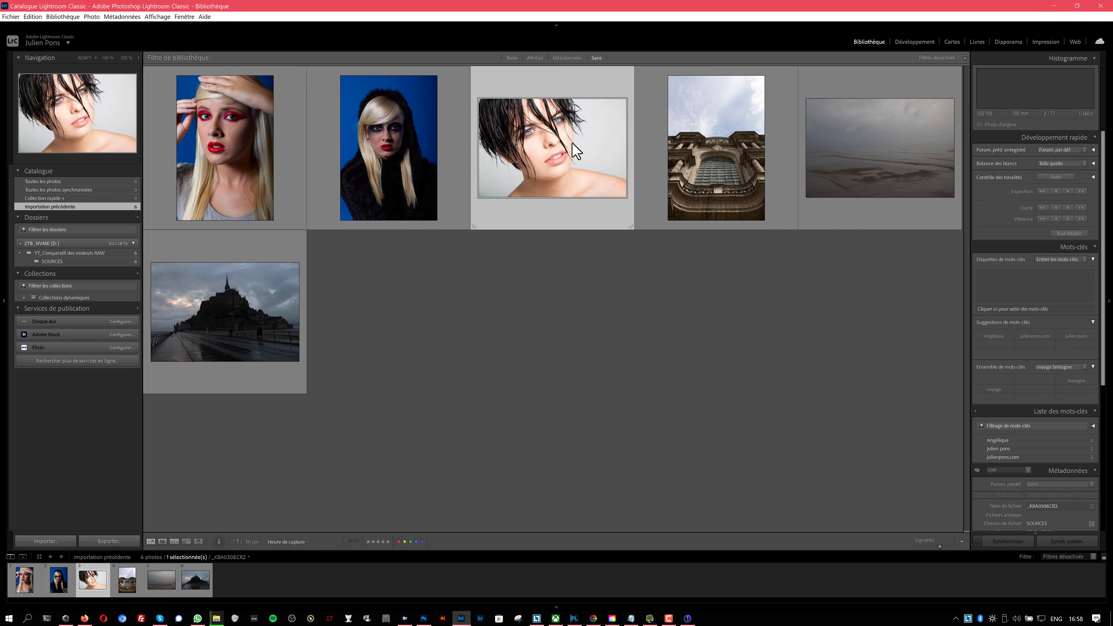
{"action": "left_click", "coordinate": [705, 141]}
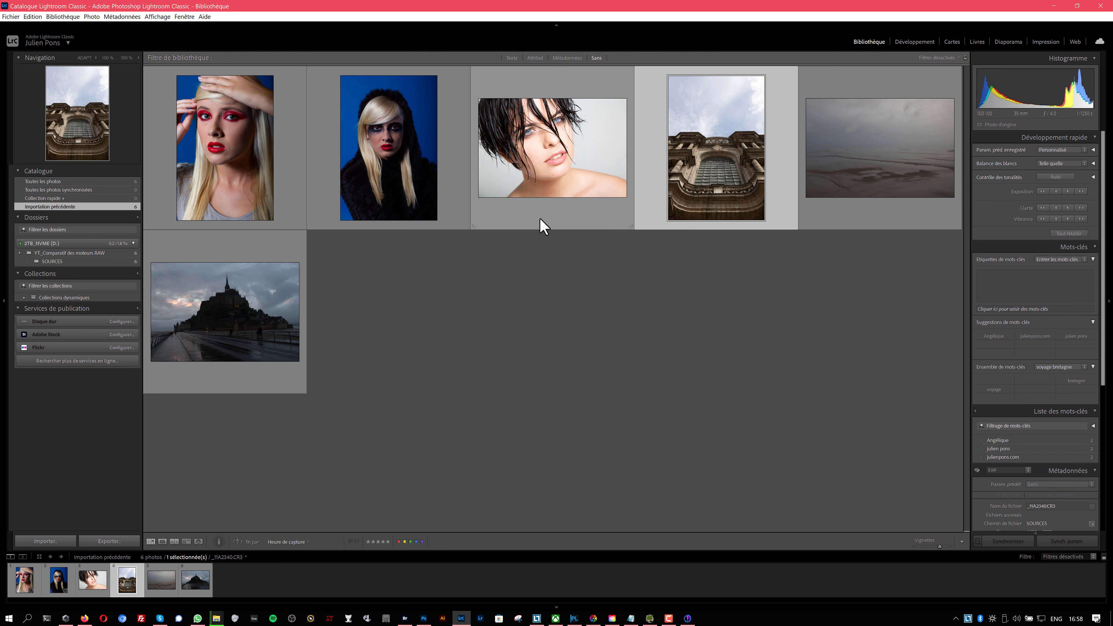
Step: Select _MG_5512.dng and _MG_1290.dng in turn in the Lightroom Classic library grid, checking their rendering against the thumbnails in Bridge
{"action": "left_click", "coordinate": [434, 184]}
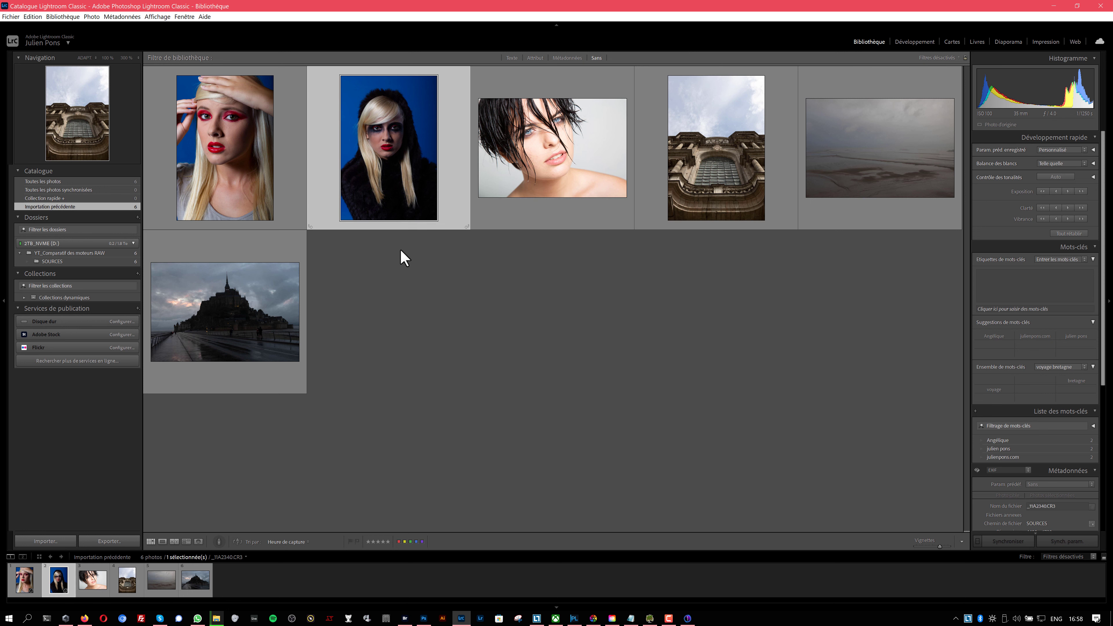
{"action": "key", "text": "Left"}
{"action": "left_click", "coordinate": [389, 165]}
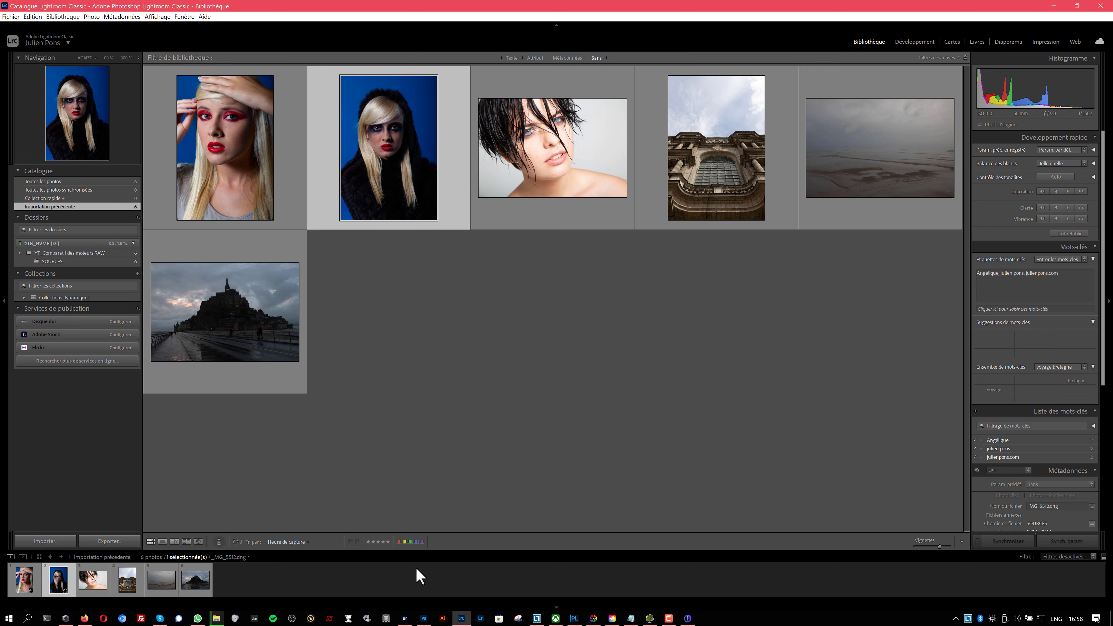
{"action": "left_click", "coordinate": [406, 620]}
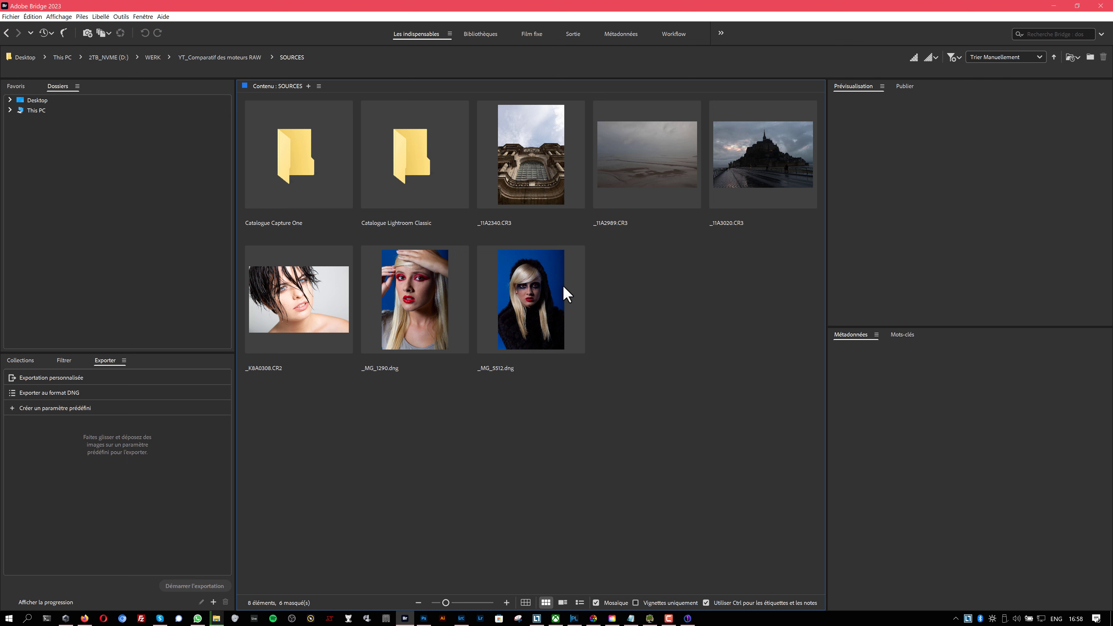
{"action": "left_click", "coordinate": [461, 618]}
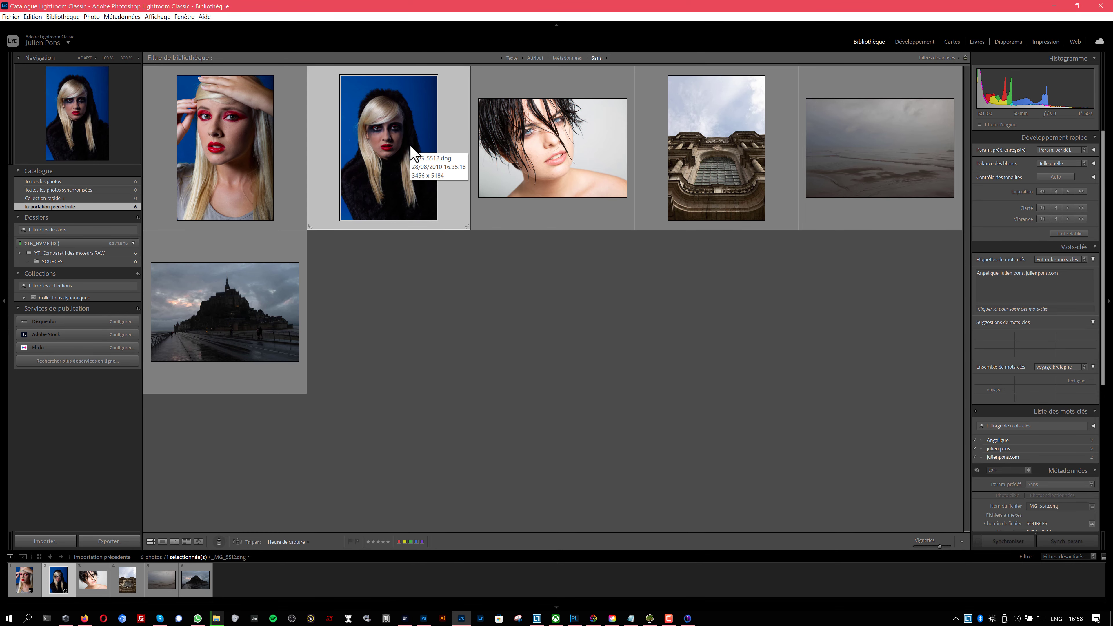
{"action": "left_click", "coordinate": [448, 384]}
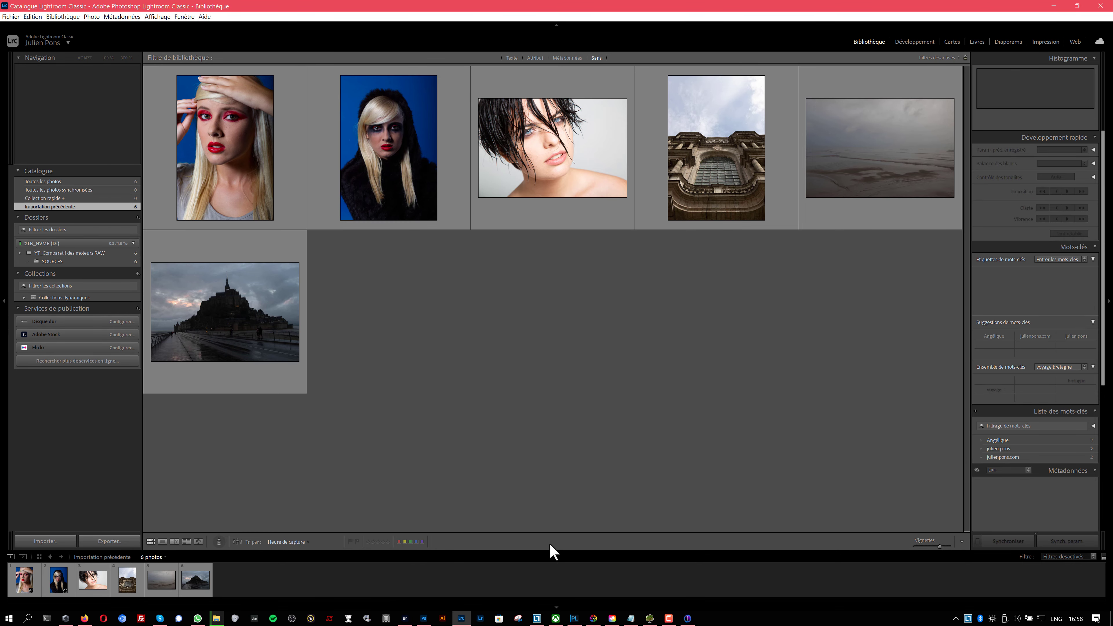
{"action": "left_click", "coordinate": [250, 186]}
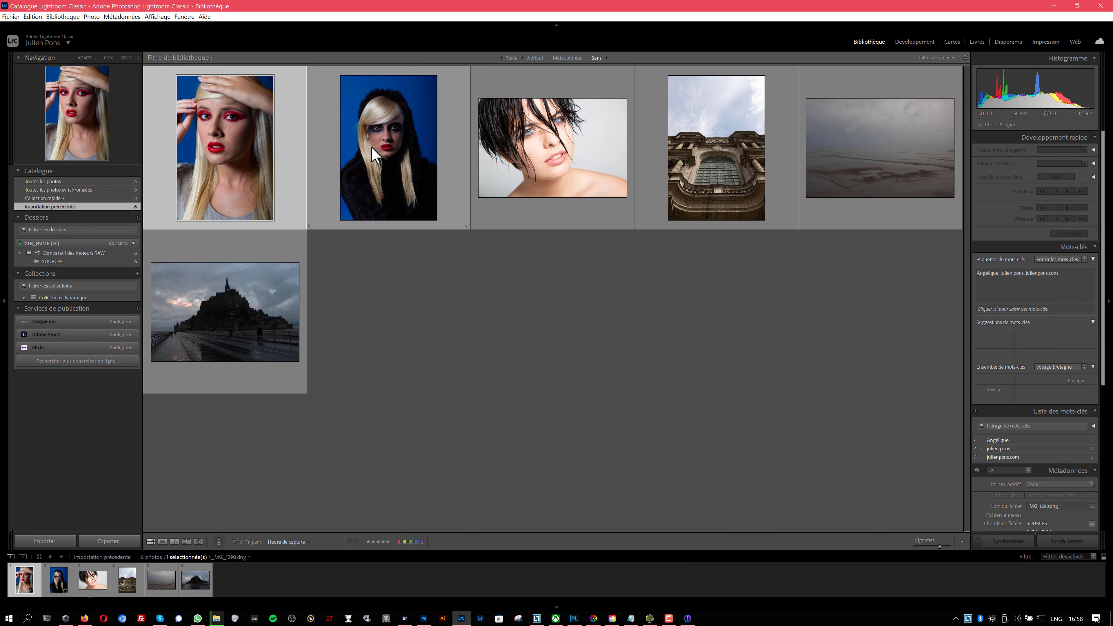
{"action": "left_click", "coordinate": [369, 192]}
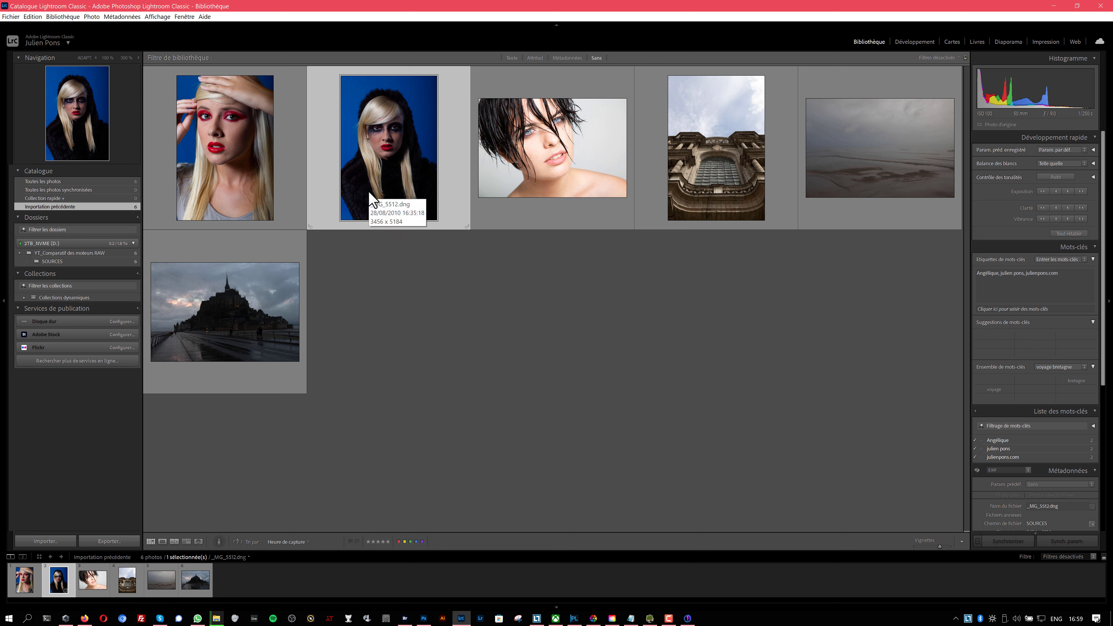
Step: Switch to Capture One and alternate between _MG_1290.dng and _MG_5512.dng to examine their default rendering
{"action": "left_click", "coordinate": [687, 618]}
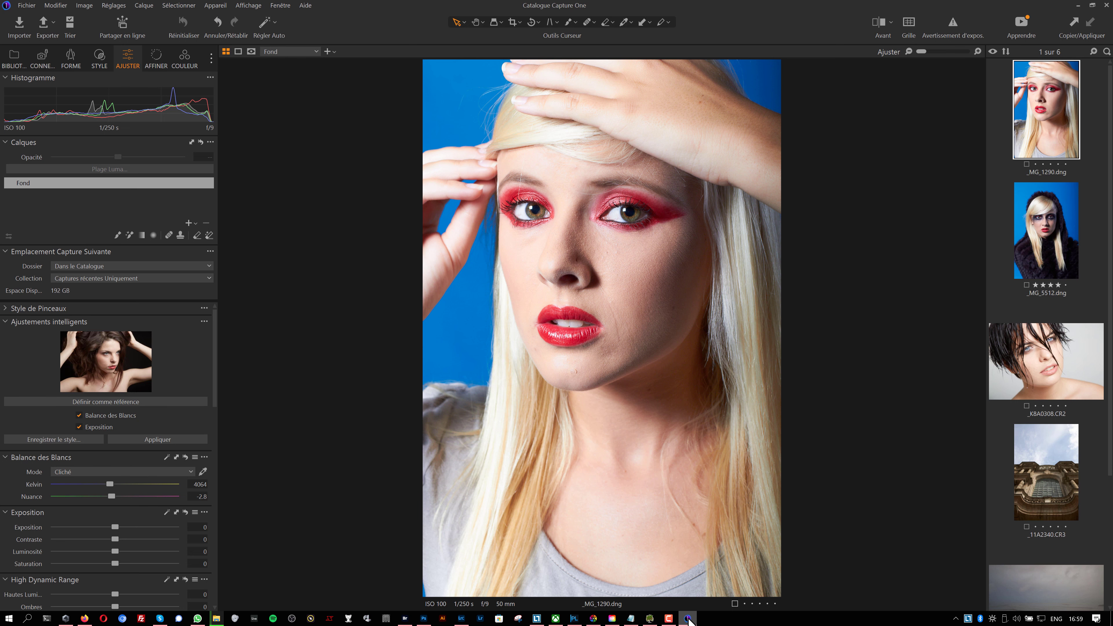
{"action": "left_click", "coordinate": [1023, 231]}
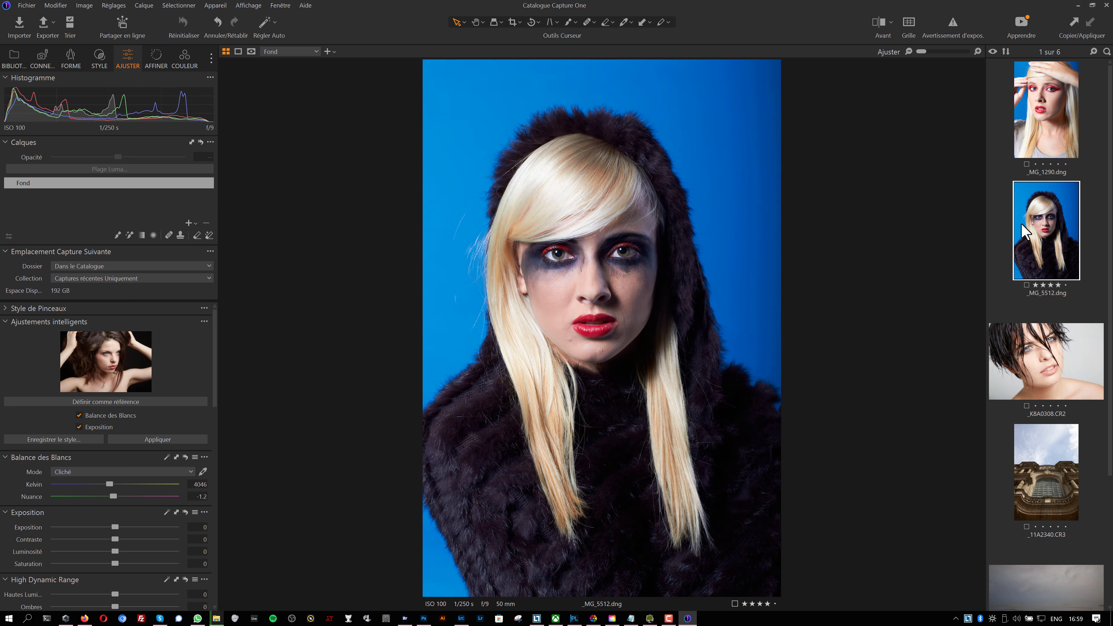
{"action": "left_click", "coordinate": [1039, 130]}
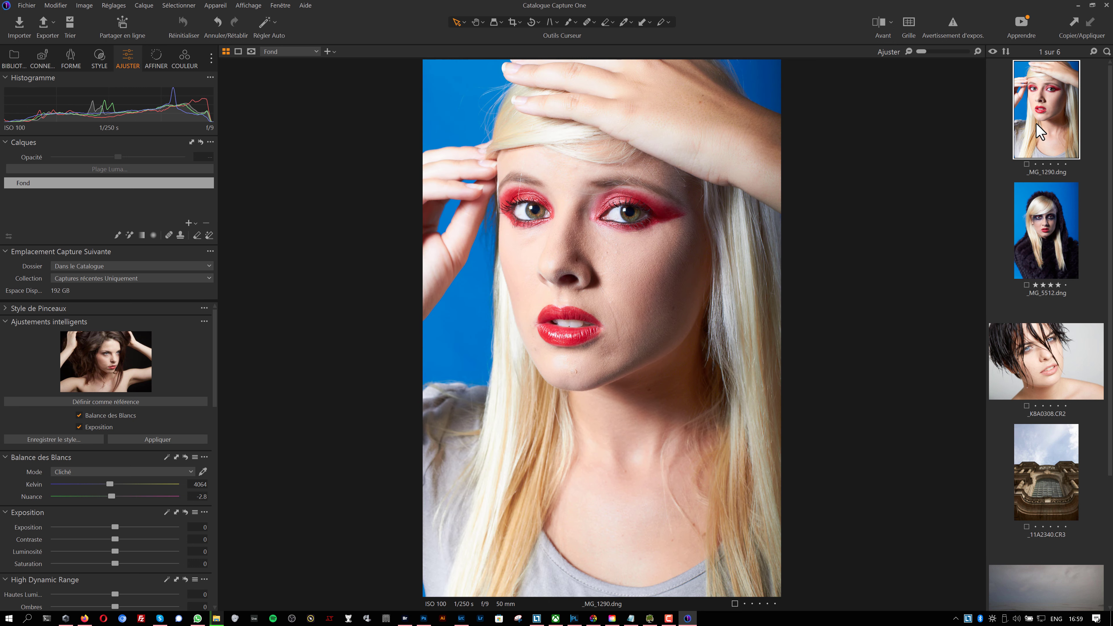
{"action": "left_click", "coordinate": [1051, 222]}
{"action": "left_click", "coordinate": [1039, 151]}
{"action": "left_click", "coordinate": [1044, 213]}
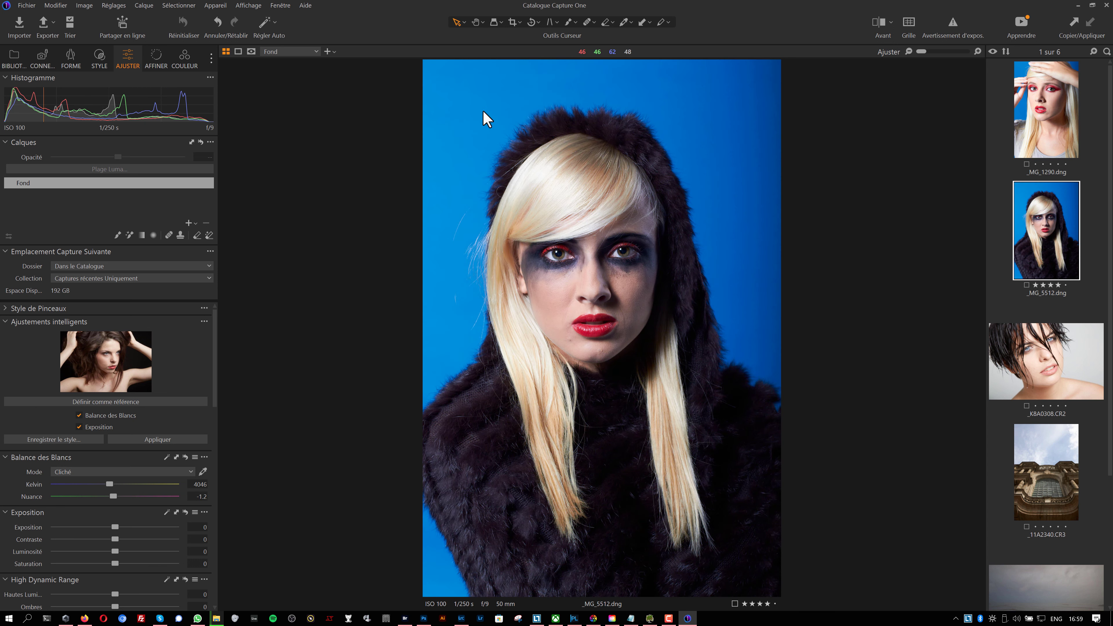
{"action": "key", "text": "Left"}
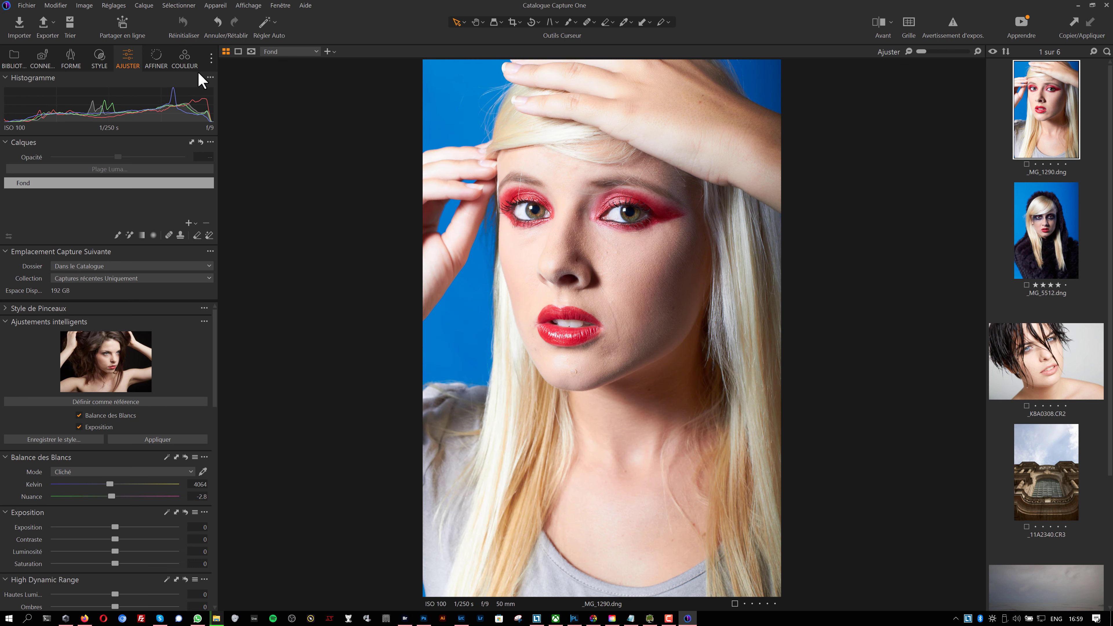
Step: Review the adjustment settings of _MG_1290.dng from Exposition to Balance des couleurs, and compare the photo repeatedly with _MG_5512.dng
{"action": "scroll", "coordinate": [83, 407], "scroll_direction": "down", "scroll_amount": 5}
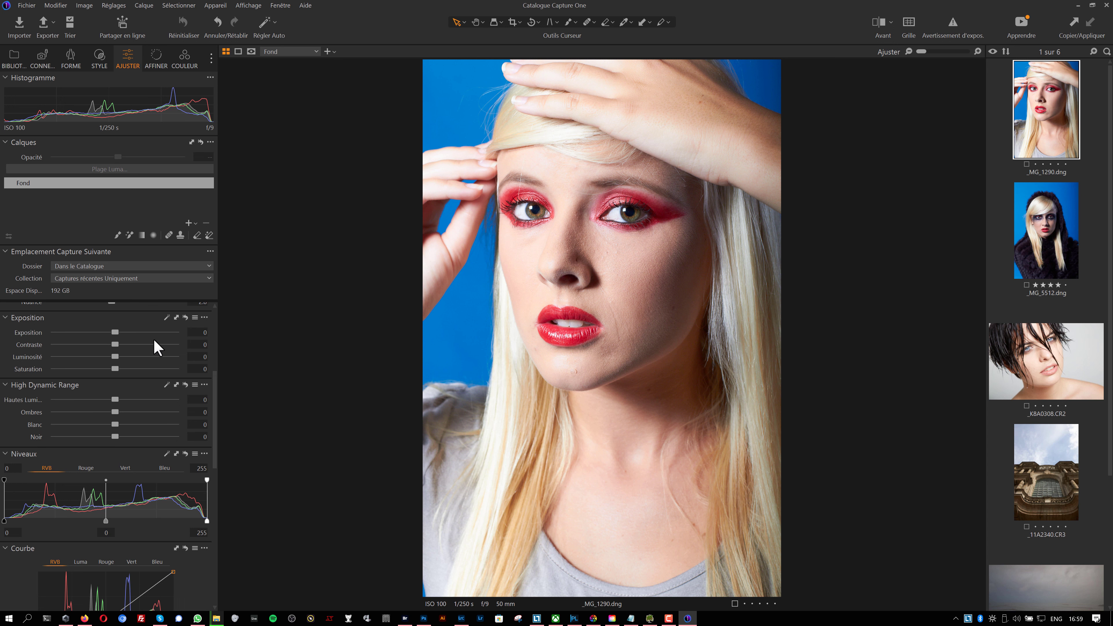
{"action": "scroll", "coordinate": [127, 350], "scroll_direction": "down", "scroll_amount": 2}
{"action": "scroll", "coordinate": [125, 357], "scroll_direction": "down", "scroll_amount": 4}
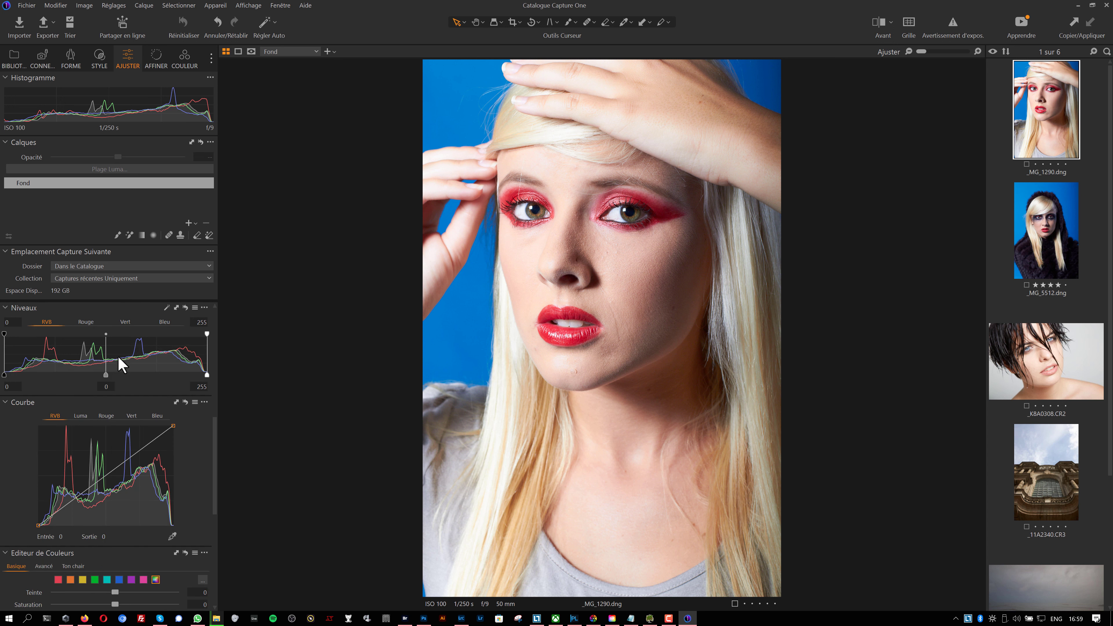
{"action": "scroll", "coordinate": [112, 332], "scroll_direction": "down", "scroll_amount": 3}
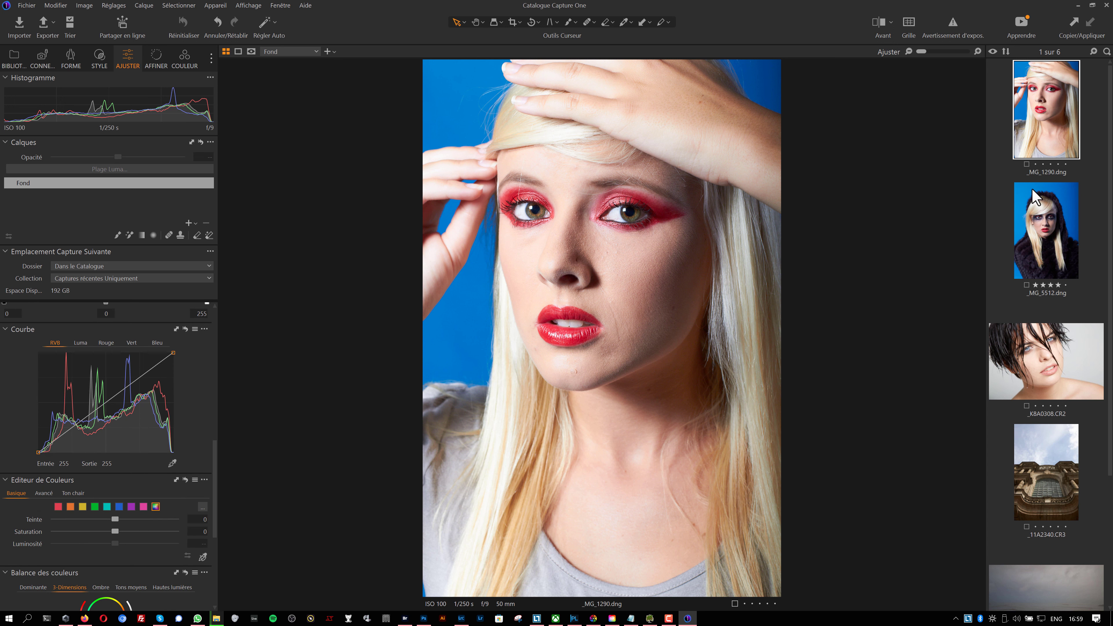
{"action": "left_click", "coordinate": [1041, 219]}
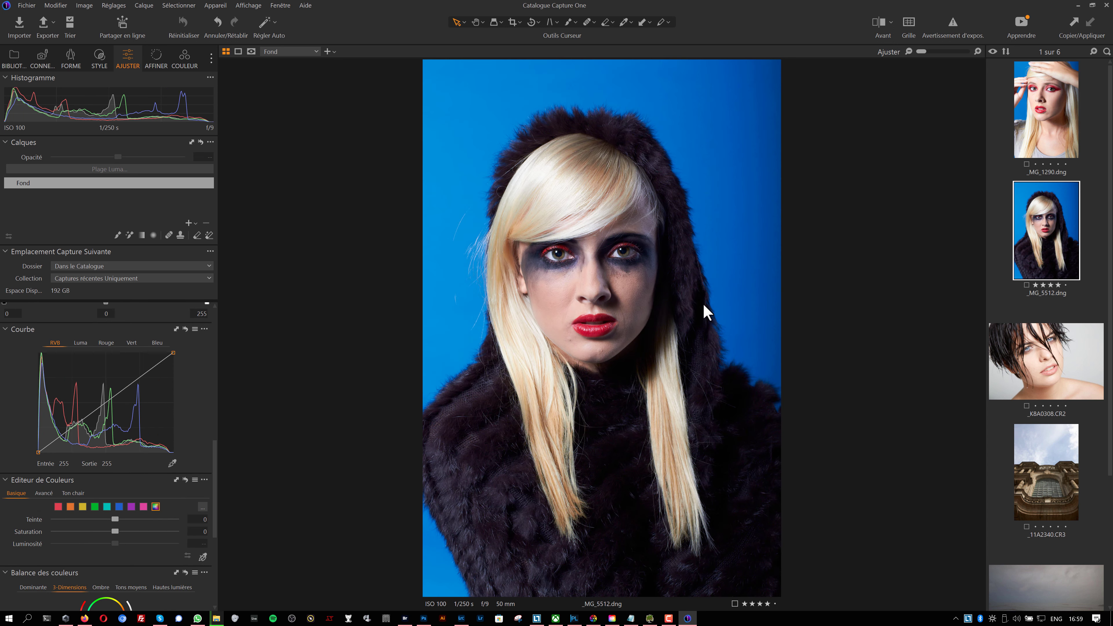
{"action": "left_click", "coordinate": [1040, 130]}
{"action": "left_click", "coordinate": [1053, 229]}
{"action": "left_click", "coordinate": [1045, 139]}
{"action": "left_click", "coordinate": [1066, 211]}
Step: Switch to Bridge to preview _MG_1290.dng and _MG_5512.dng, and select _MG_1290.dng in the Lightroom Classic library
{"action": "left_click", "coordinate": [411, 618]}
{"action": "left_click", "coordinate": [409, 331]}
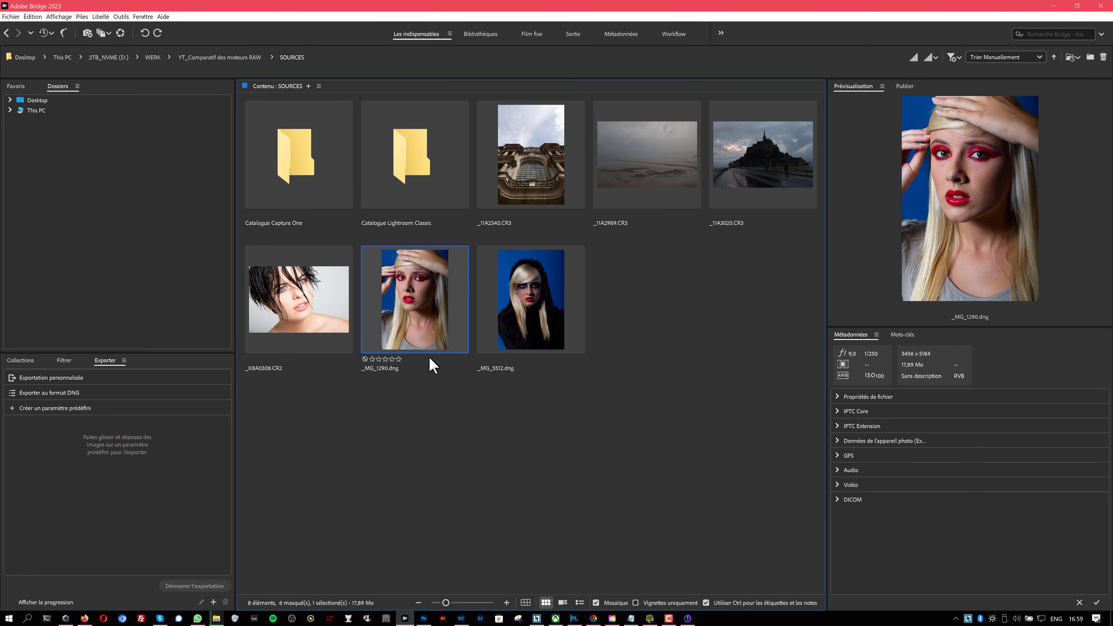
{"action": "left_click", "coordinate": [515, 353]}
{"action": "key", "text": "Left"}
{"action": "left_click", "coordinate": [461, 618]}
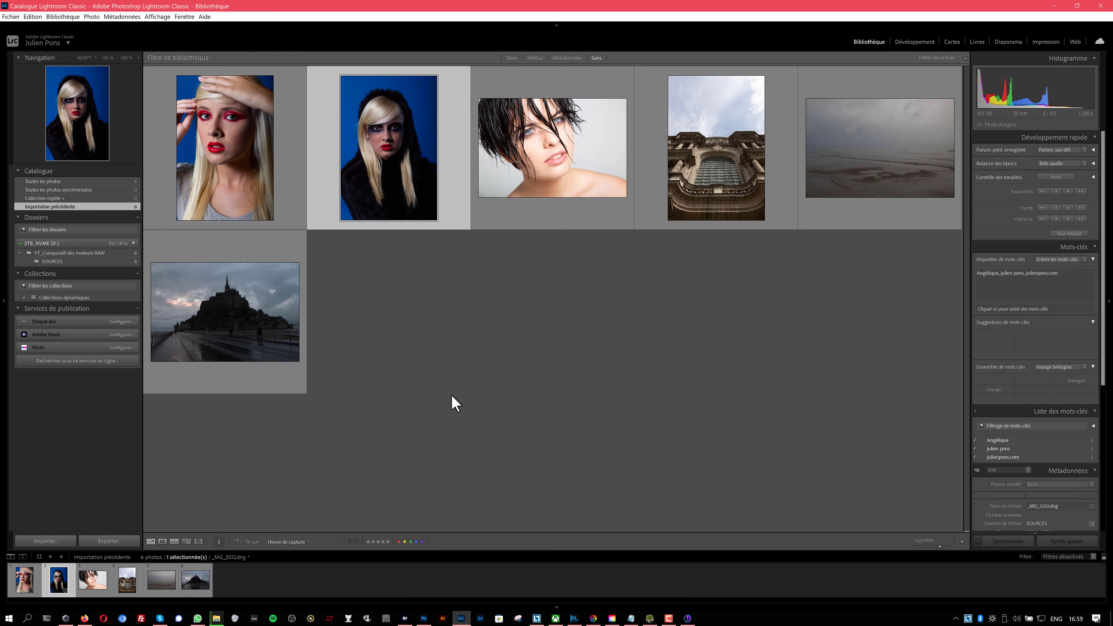
{"action": "left_click", "coordinate": [232, 164]}
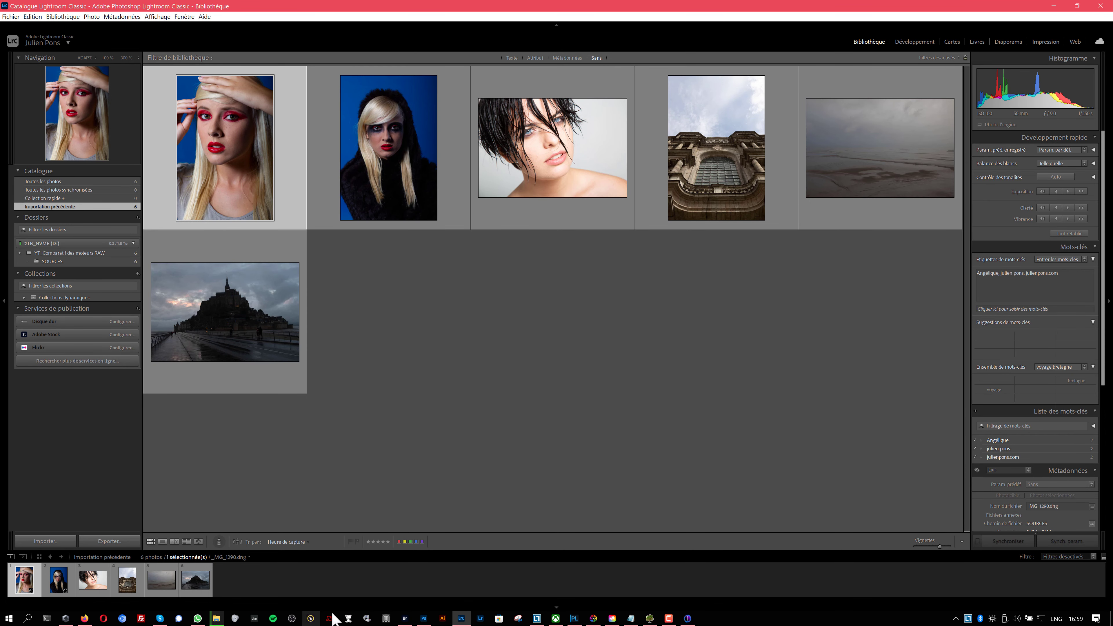
Step: Check the rendering in Capture One, and open _MG_1290.dng in Lightroom Classic's Développement module with its Historique expanded
{"action": "left_click", "coordinate": [687, 618]}
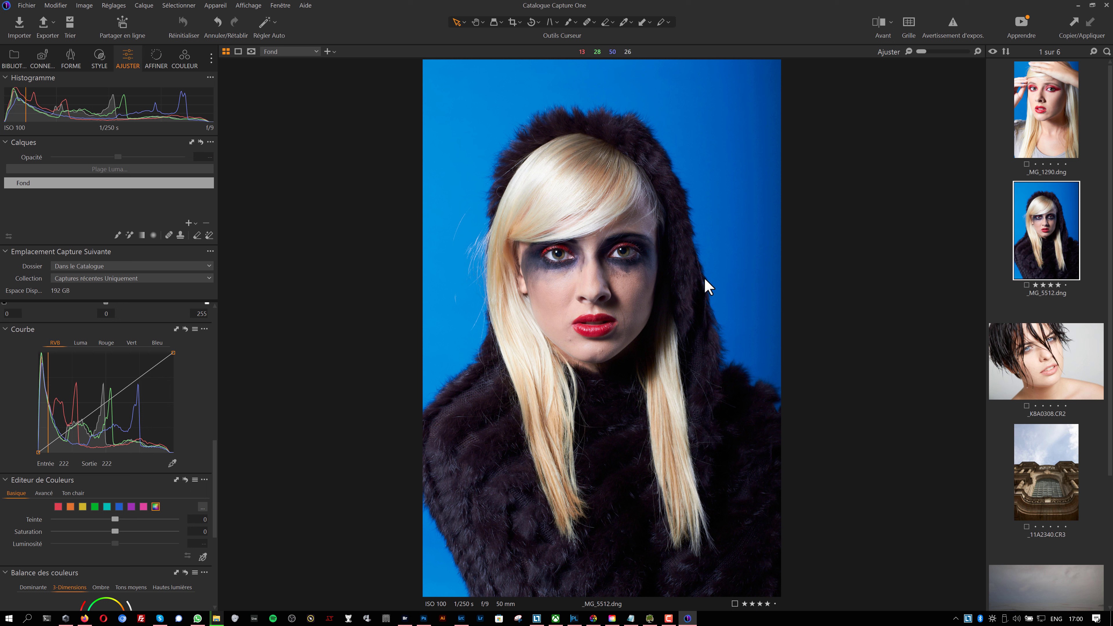
{"action": "left_click", "coordinate": [461, 618]}
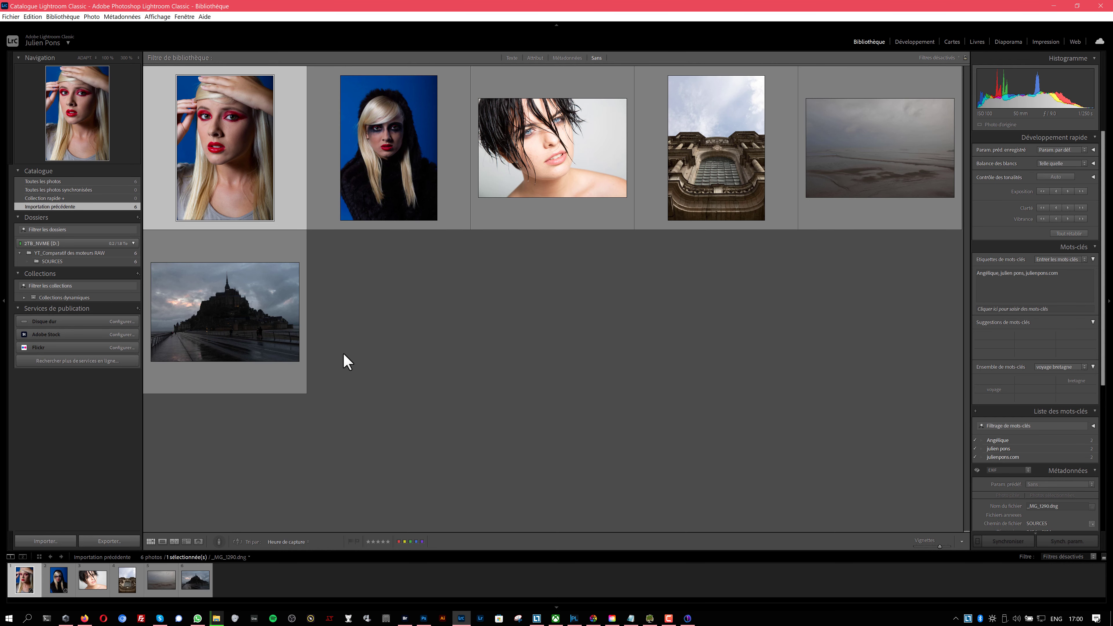
{"action": "left_click", "coordinate": [904, 44]}
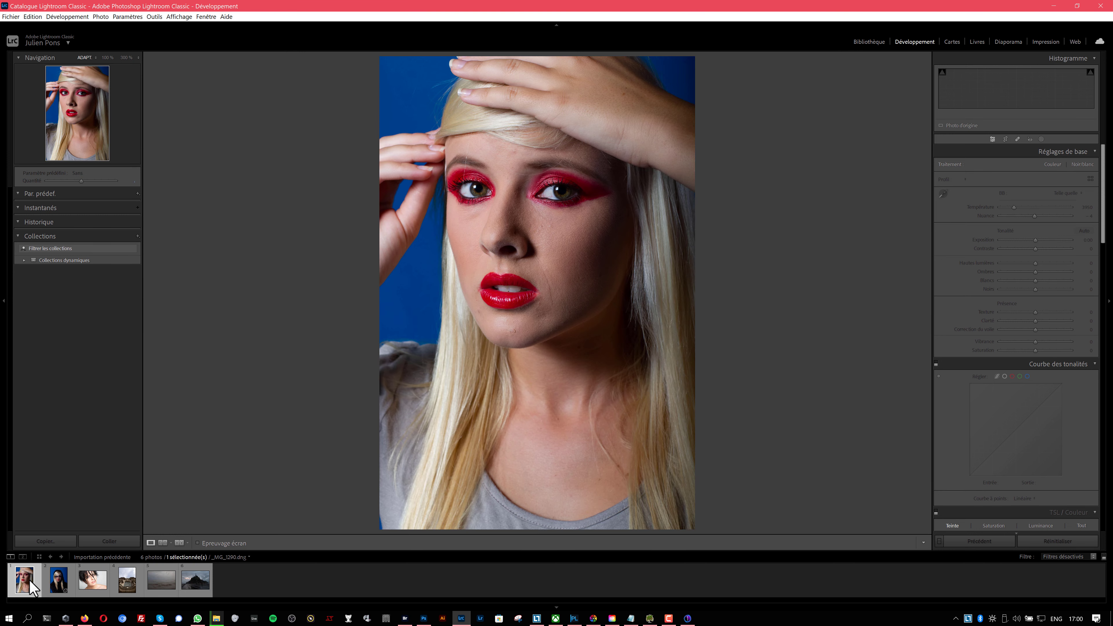
{"action": "left_click", "coordinate": [18, 194]}
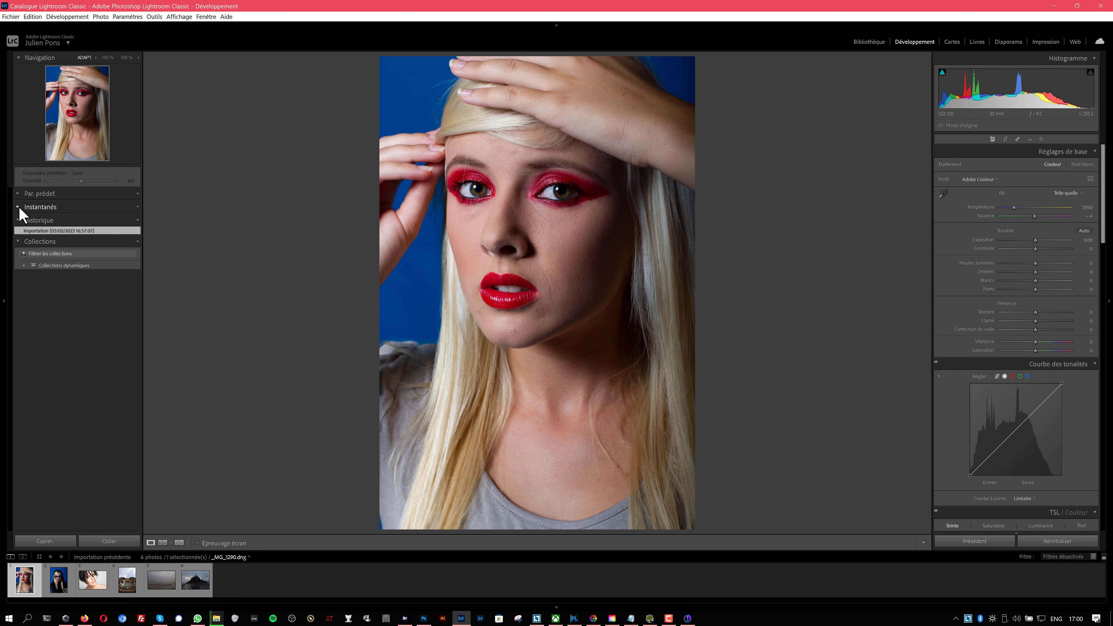
{"action": "left_click", "coordinate": [19, 222]}
{"action": "left_click", "coordinate": [19, 221]}
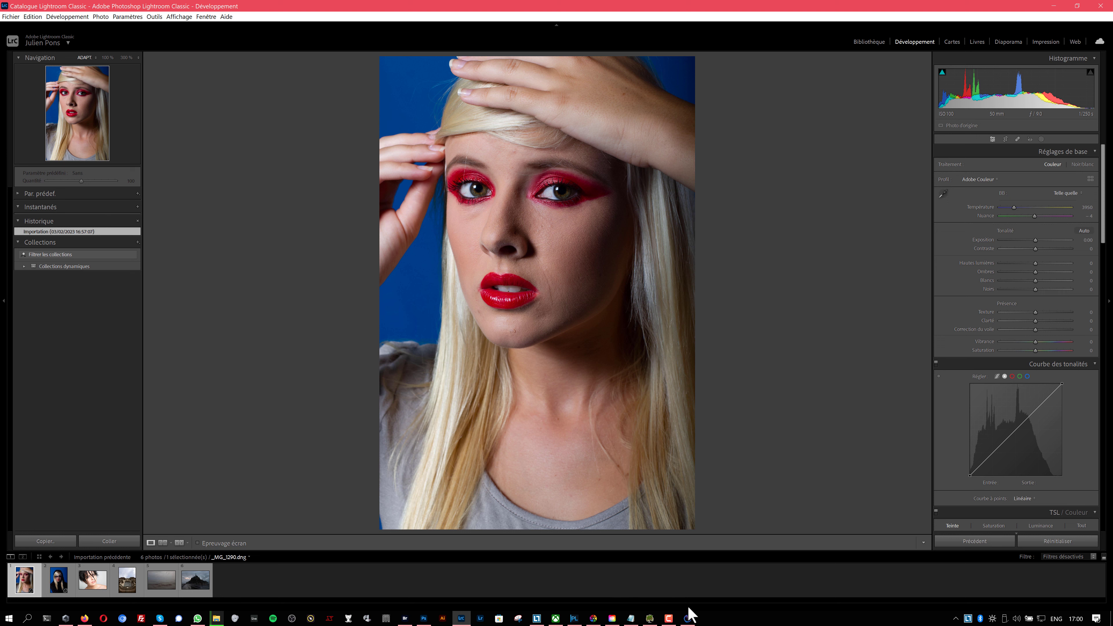
Step: In Capture One, view _MG_1290.dng and _MG_5512.dng again and examine the white balance and exposure settings of _MG_5512.dng
{"action": "left_click", "coordinate": [687, 617]}
{"action": "left_click", "coordinate": [1017, 145]}
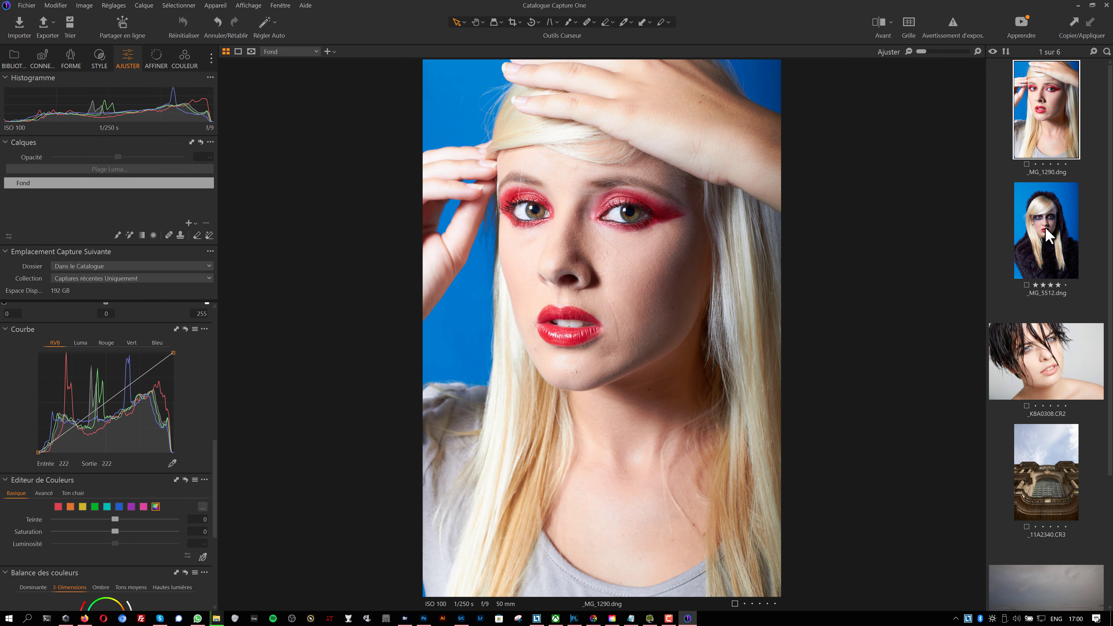
{"action": "left_click", "coordinate": [1044, 237]}
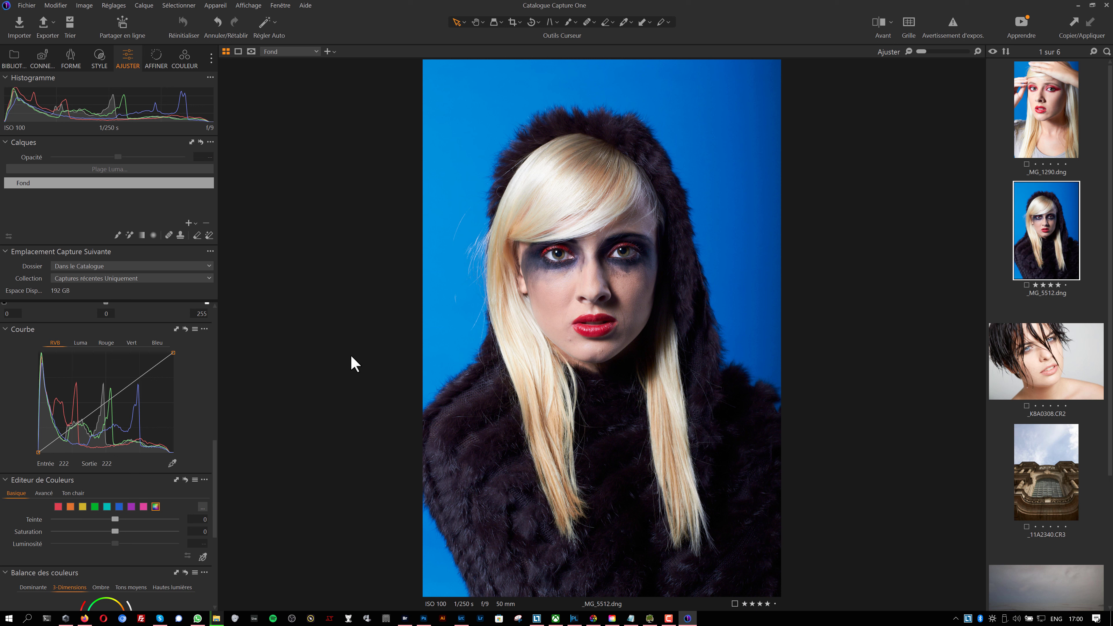
{"action": "left_click_drag", "start_coordinate": [218, 472], "coordinate": [218, 343]}
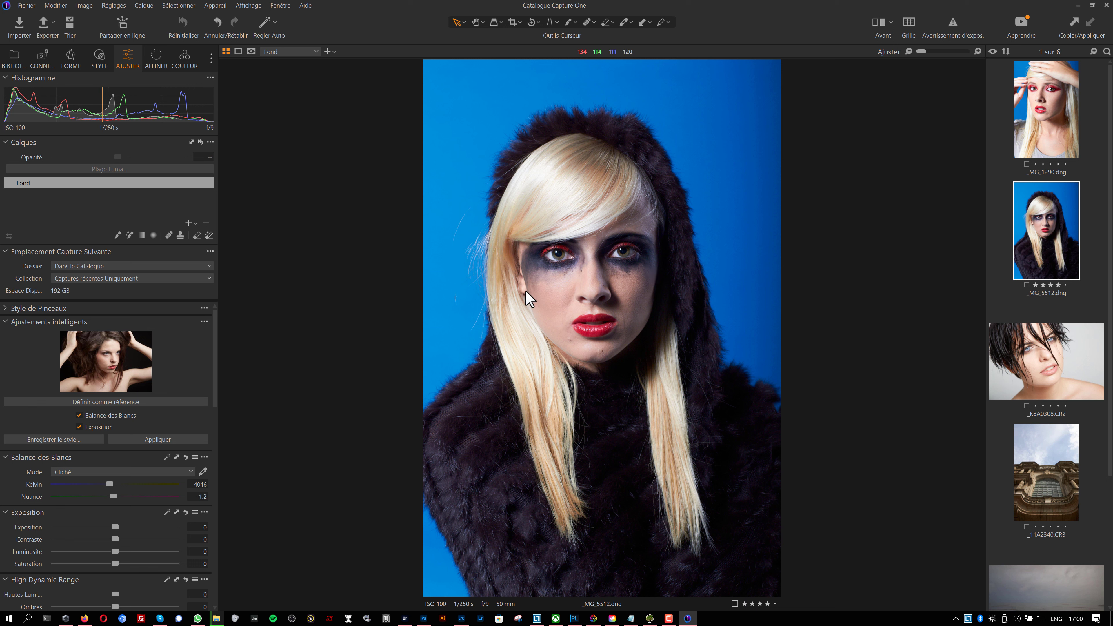
Step: Switch to Bridge and alternate between the previews of _MG_5512.dng and _MG_1290.dng to compare Adobe's rendering
{"action": "left_click", "coordinate": [404, 618]}
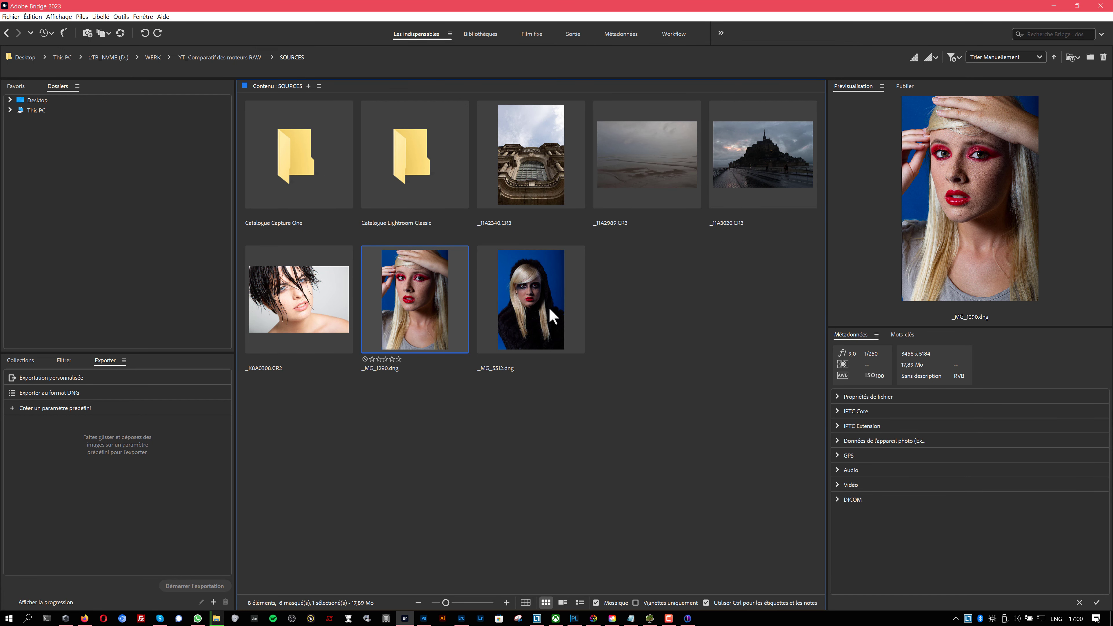
{"action": "left_click", "coordinate": [534, 309]}
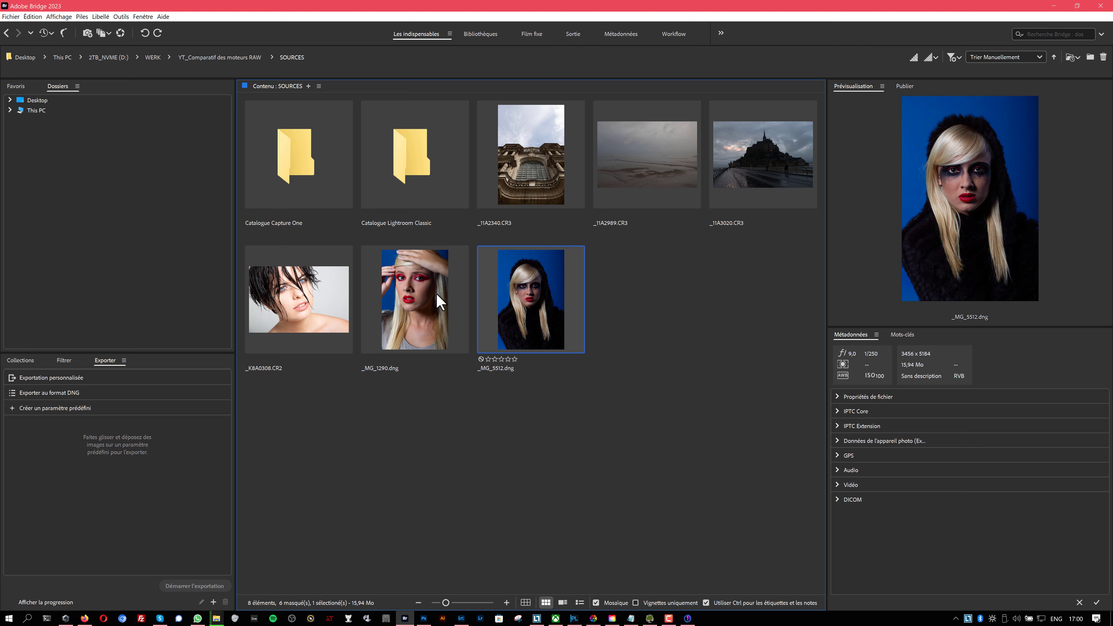
{"action": "left_click", "coordinate": [436, 302]}
{"action": "left_click", "coordinate": [542, 295]}
{"action": "left_click", "coordinate": [497, 413]}
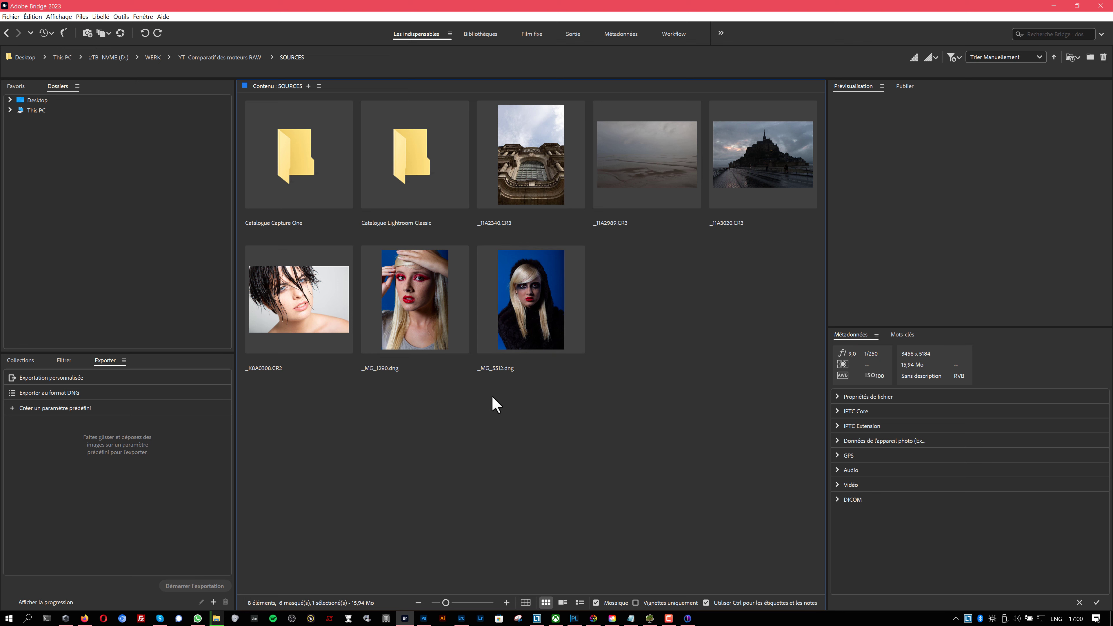
{"action": "left_click", "coordinate": [440, 314]}
{"action": "left_click", "coordinate": [531, 306]}
{"action": "left_click", "coordinate": [438, 299]}
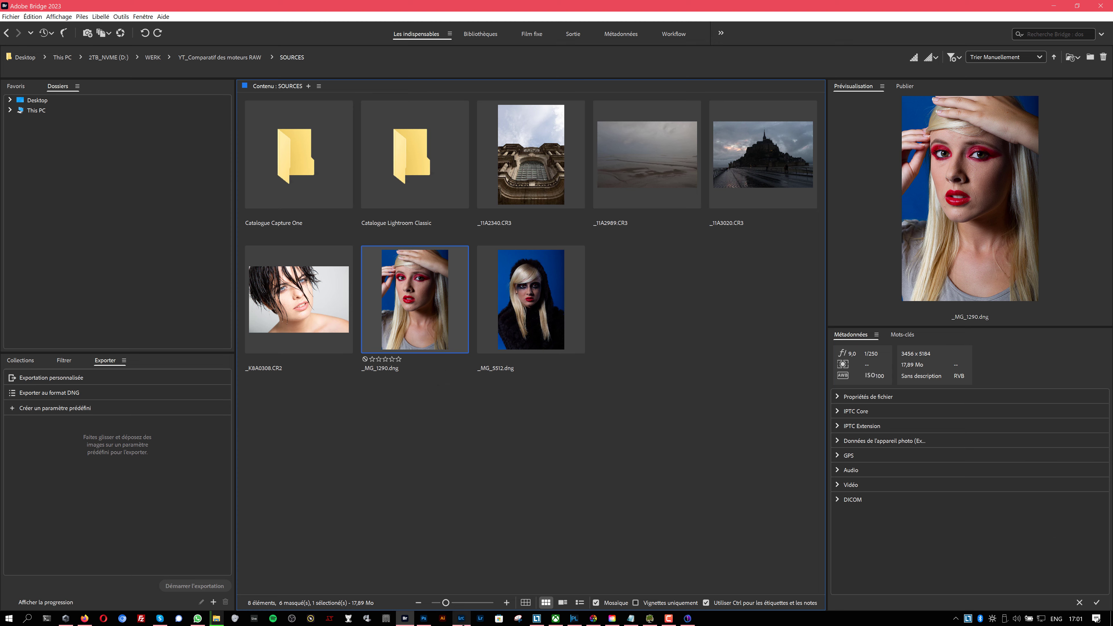
Step: In Lightroom Classic, set the Etalonnage process of _MG_1290.dng to Version 2
{"action": "left_click", "coordinate": [461, 618]}
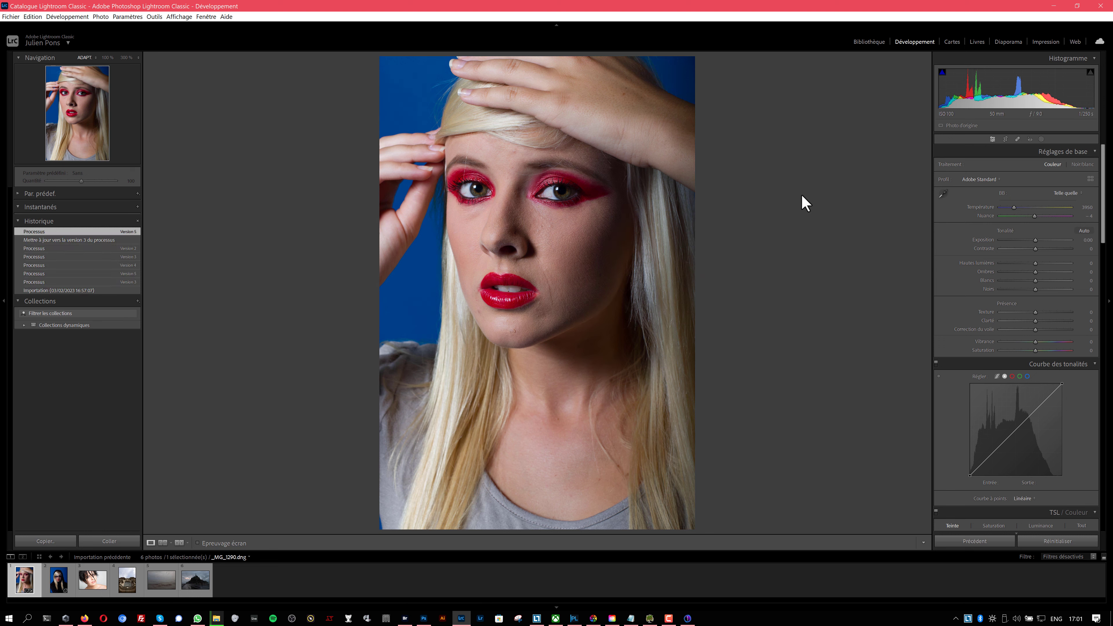
{"action": "left_click_drag", "start_coordinate": [1097, 257], "coordinate": [1091, 513]}
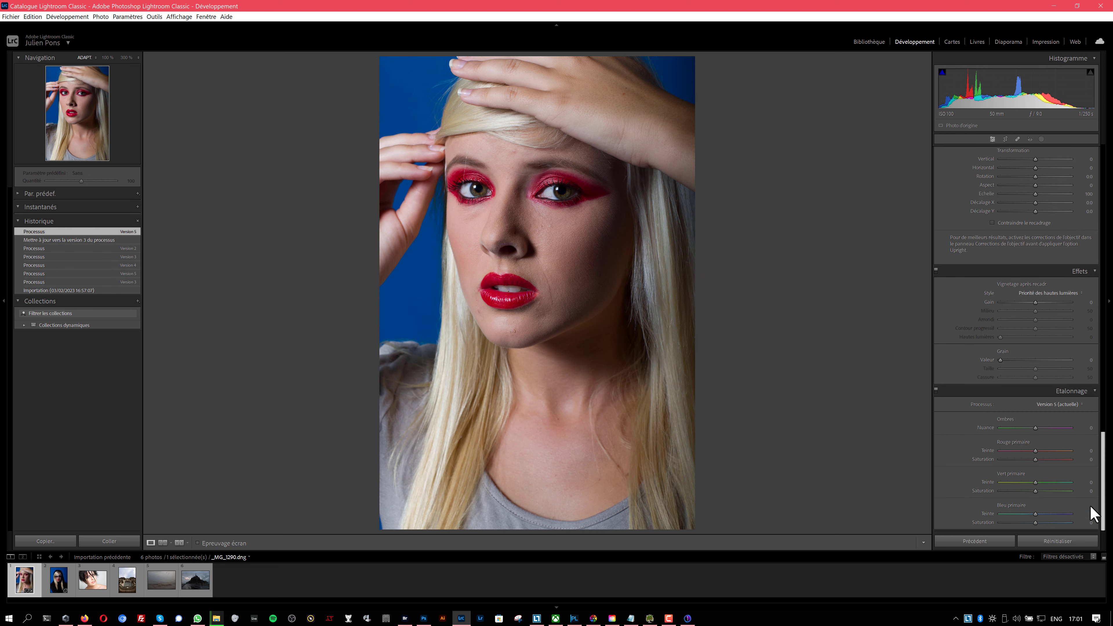
{"action": "left_click", "coordinate": [1062, 403]}
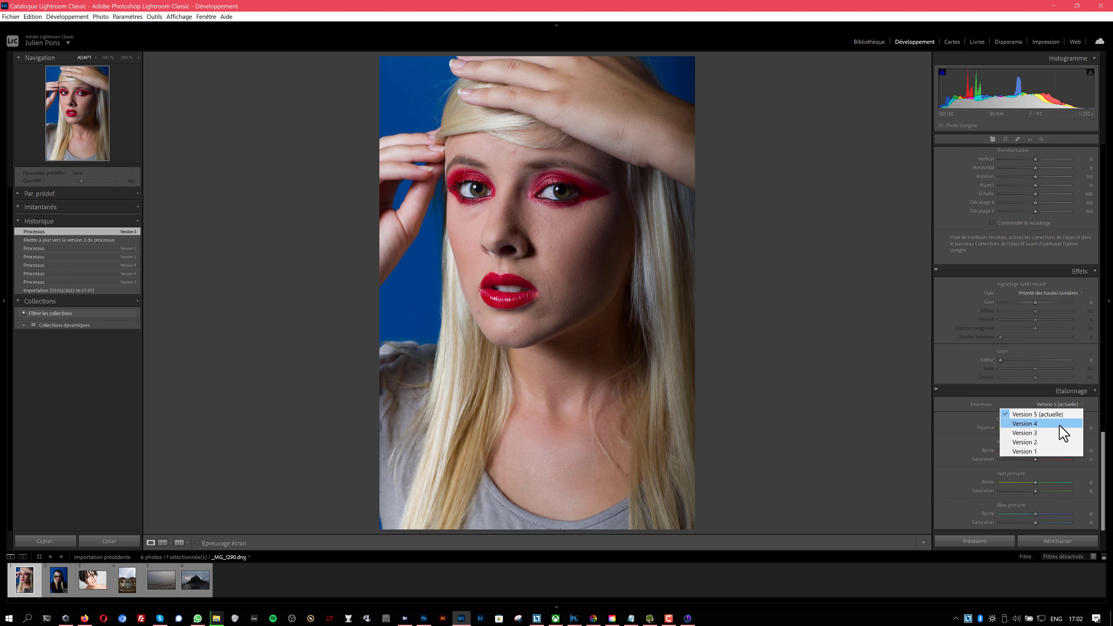
{"action": "left_click", "coordinate": [1056, 444]}
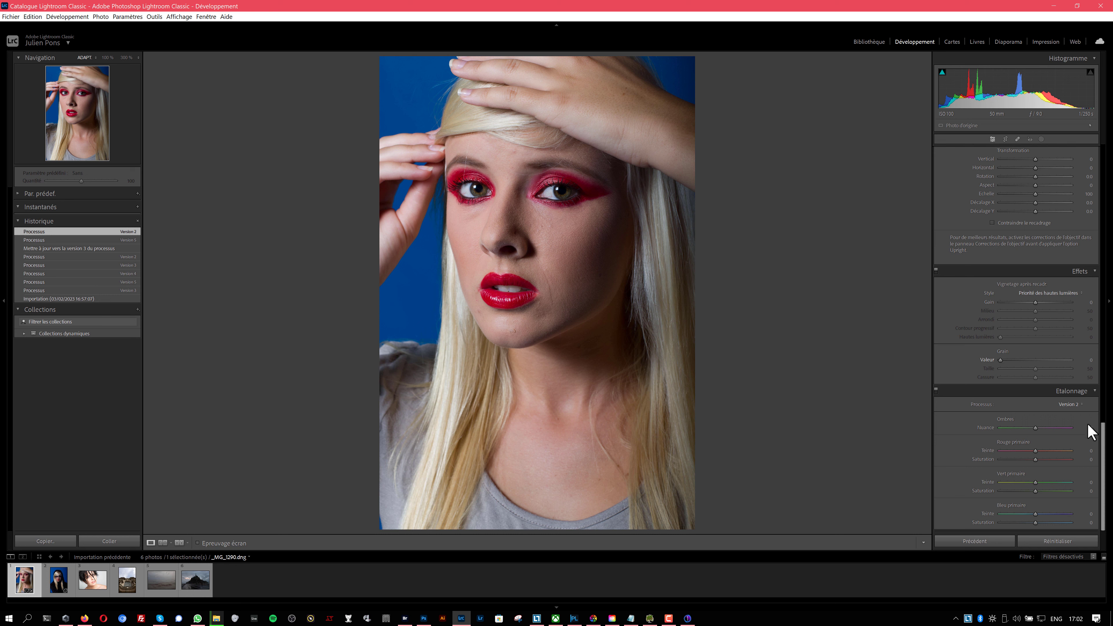
Step: Review the basic adjustments of _MG_1290.dng under Version 2 and update its Etalonnage process to the current version
{"action": "left_click_drag", "start_coordinate": [1103, 435], "coordinate": [1093, 153]}
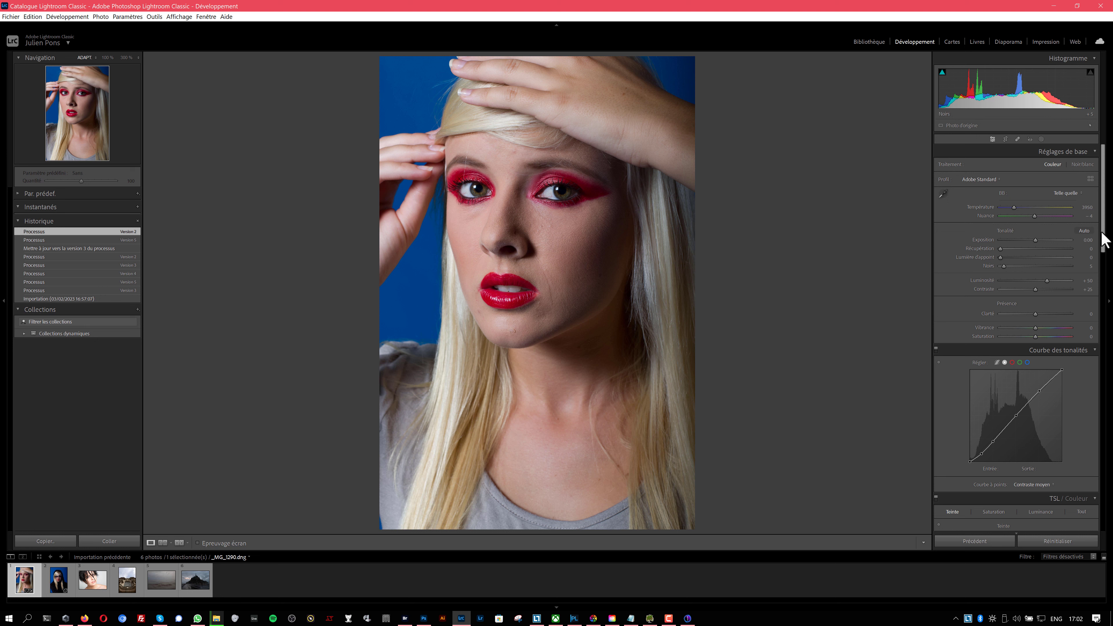
{"action": "left_click_drag", "start_coordinate": [1104, 240], "coordinate": [1092, 529]}
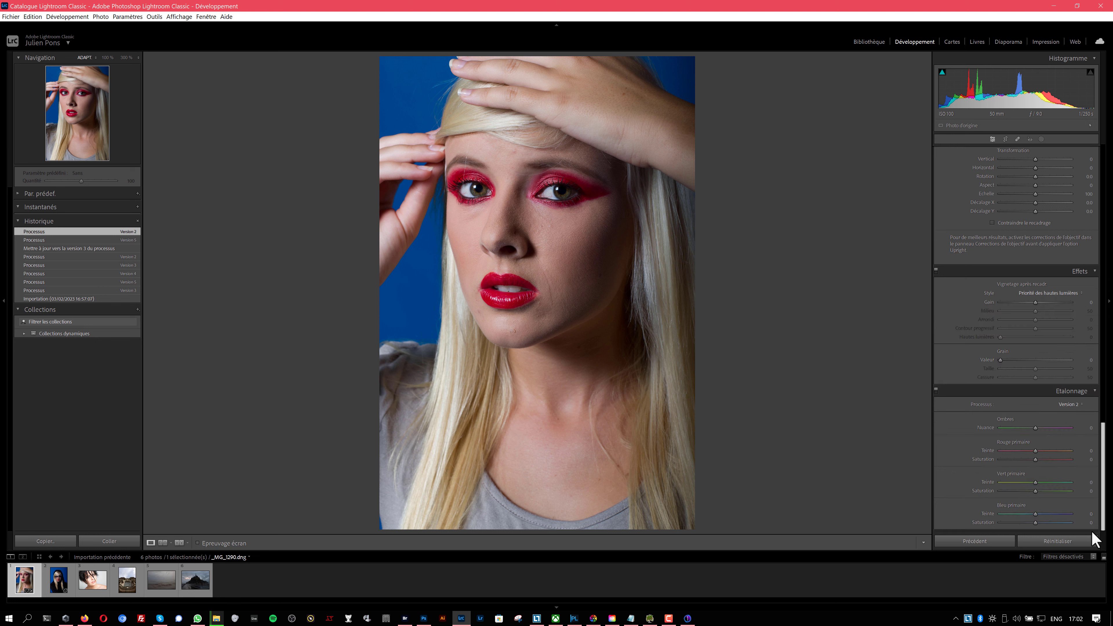
{"action": "left_click", "coordinate": [1081, 404]}
{"action": "left_click", "coordinate": [1069, 414]}
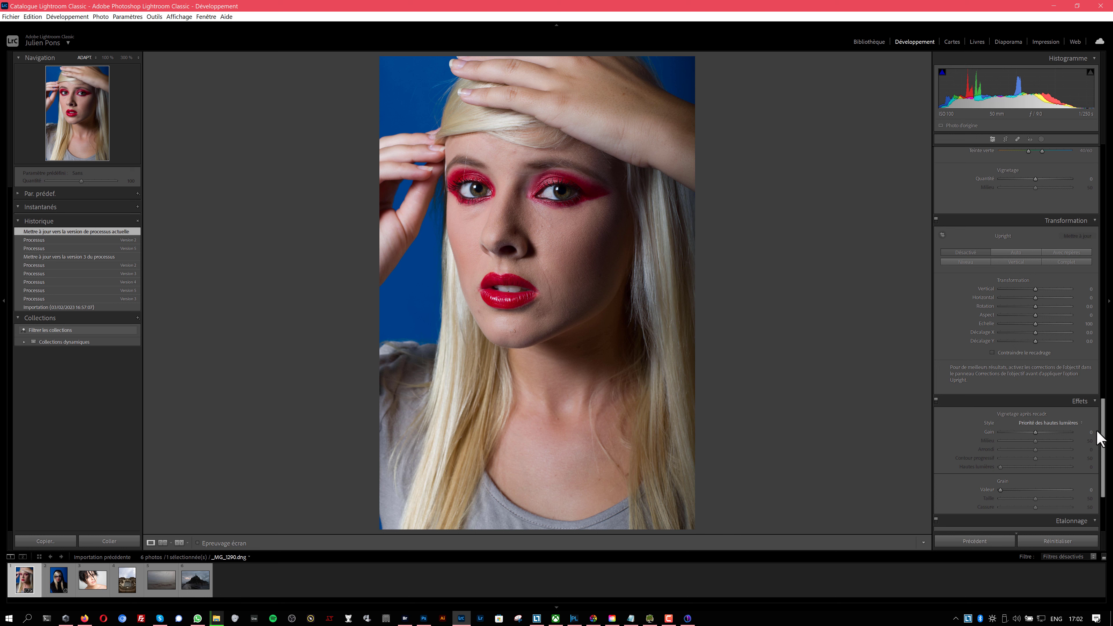
Step: Set the colour noise reduction (Couleur) of _MG_1290.dng to 0 and inspect the mouth and eye areas at 100 %
{"action": "left_click_drag", "start_coordinate": [1101, 438], "coordinate": [1100, 342]}
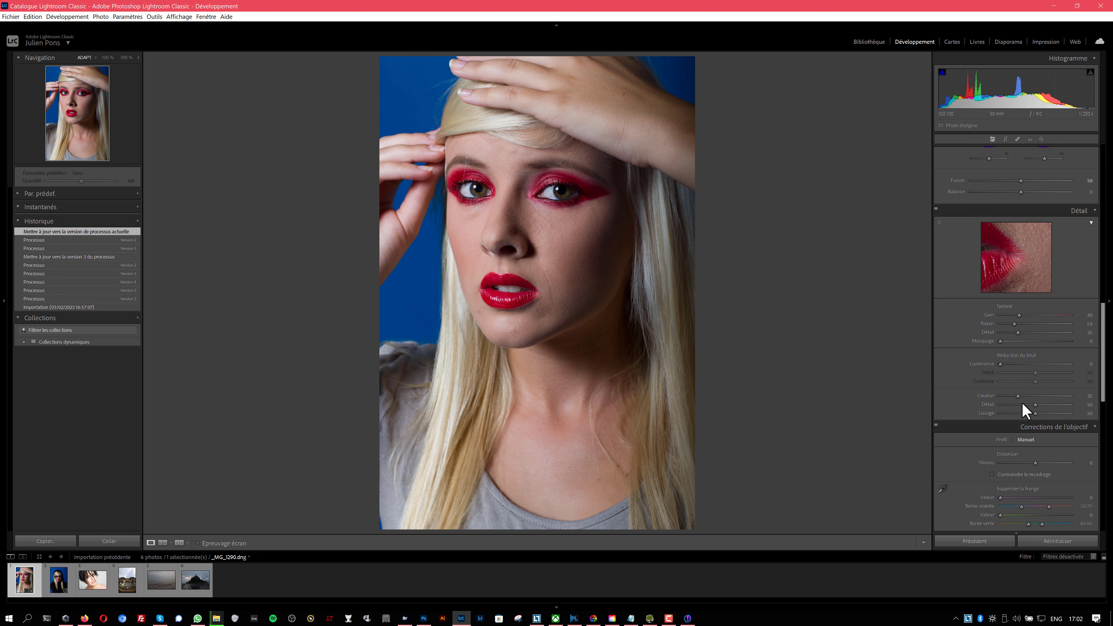
{"action": "left_click", "coordinate": [642, 316]}
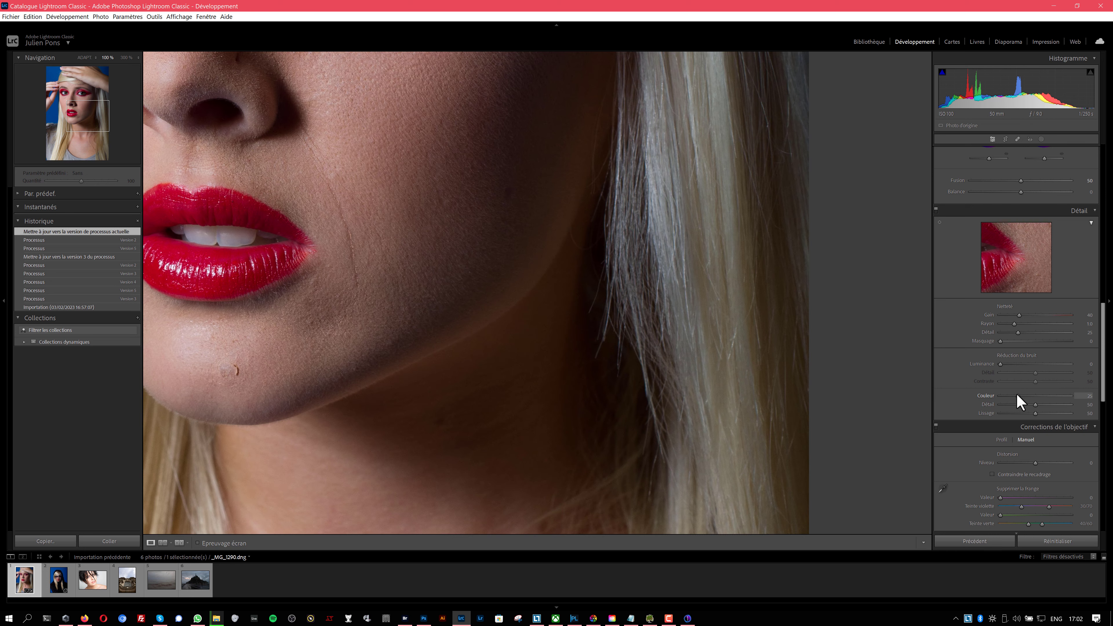
{"action": "left_click_drag", "start_coordinate": [1017, 397], "coordinate": [981, 396]}
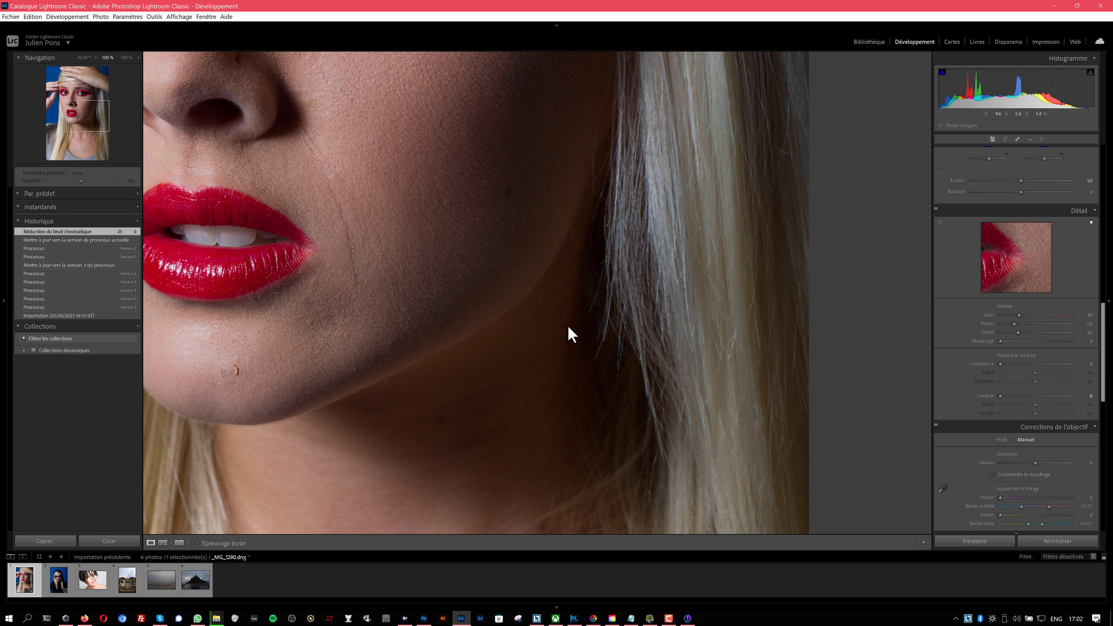
{"action": "left_click", "coordinate": [93, 93]}
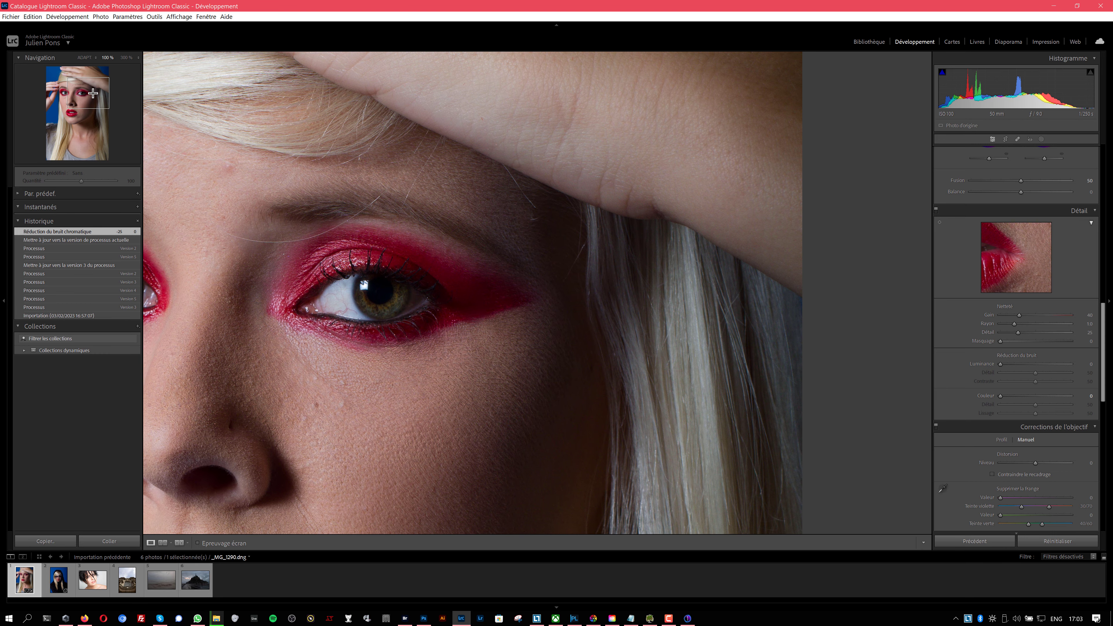
Step: Open _11A3020.CR3, magnify the dark rock below the abbey to 300 %, and set colour noise reduction to 0
{"action": "left_click", "coordinate": [202, 578]}
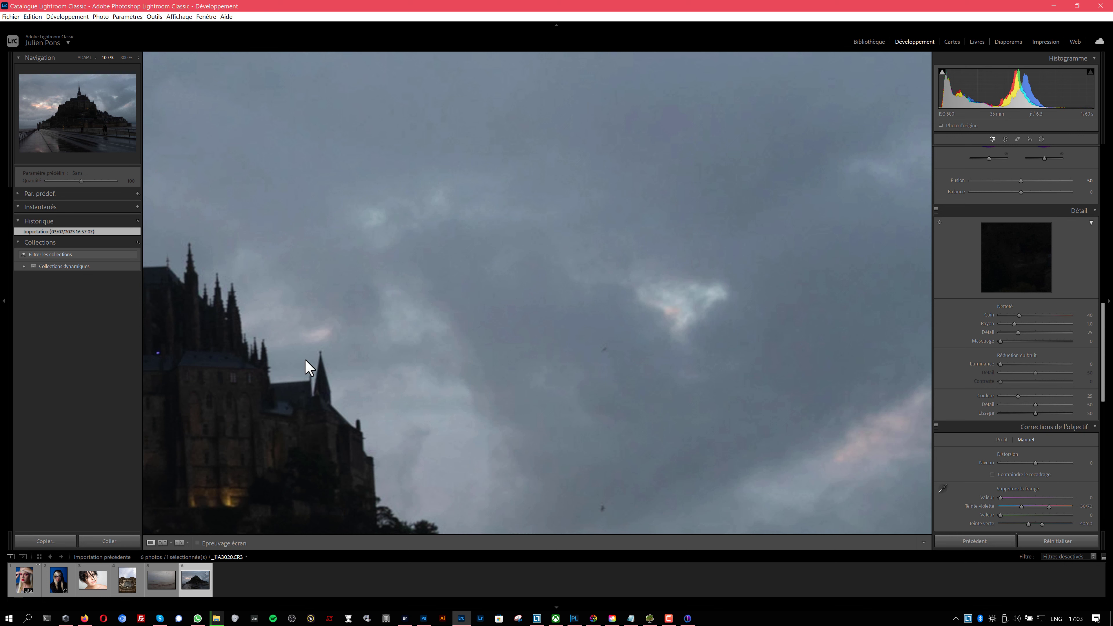
{"action": "left_click_drag", "start_coordinate": [252, 442], "coordinate": [78, 118]}
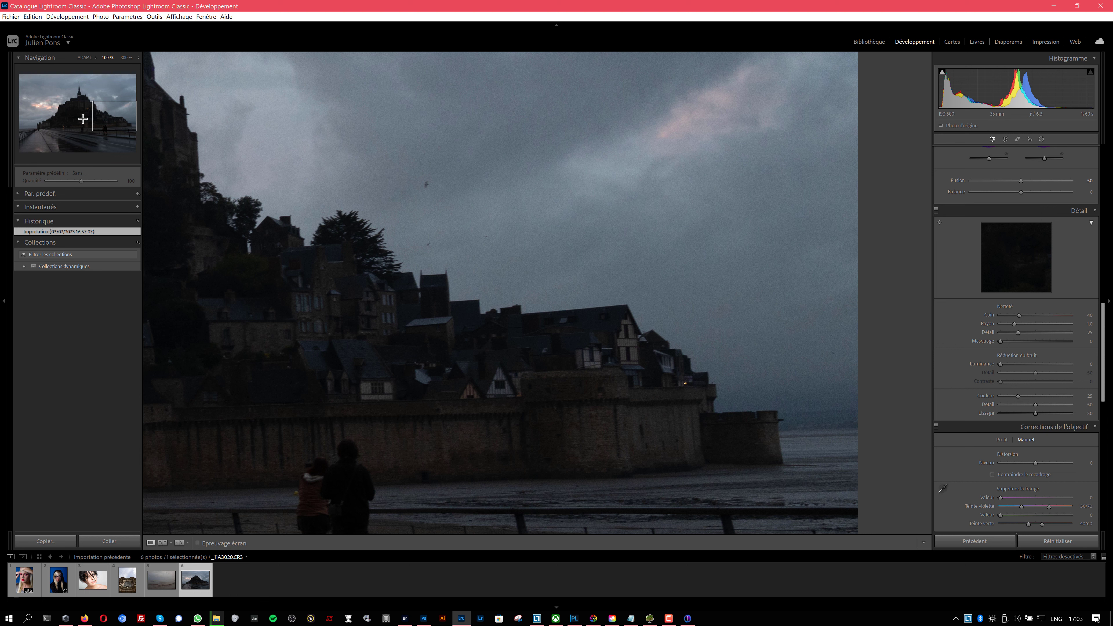
{"action": "left_click", "coordinate": [83, 119]}
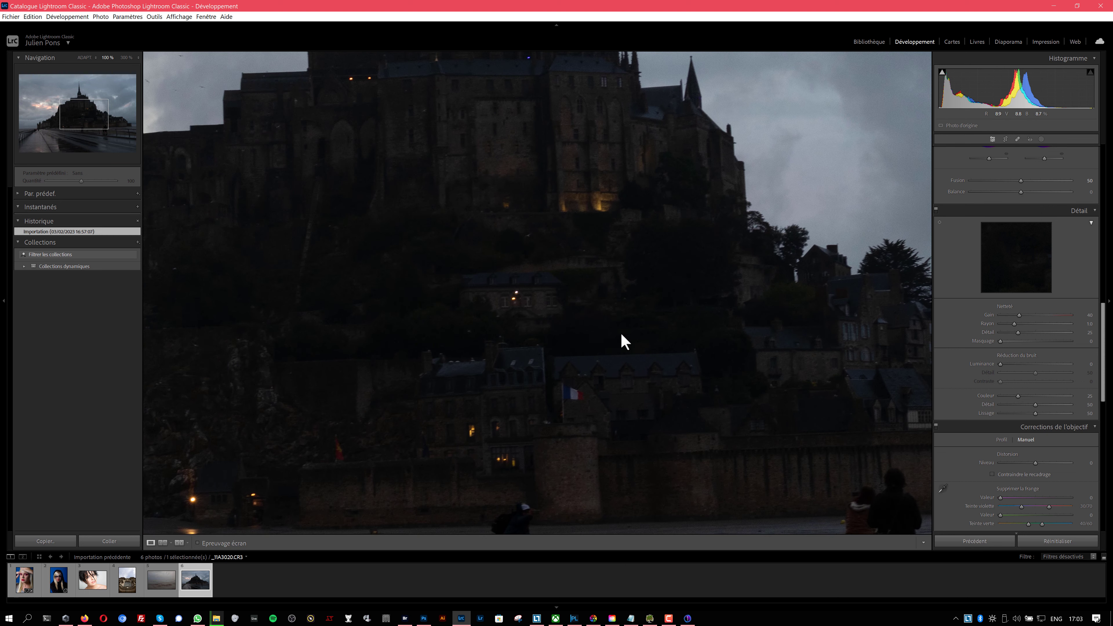
{"action": "left_click_drag", "start_coordinate": [624, 341], "coordinate": [701, 390]}
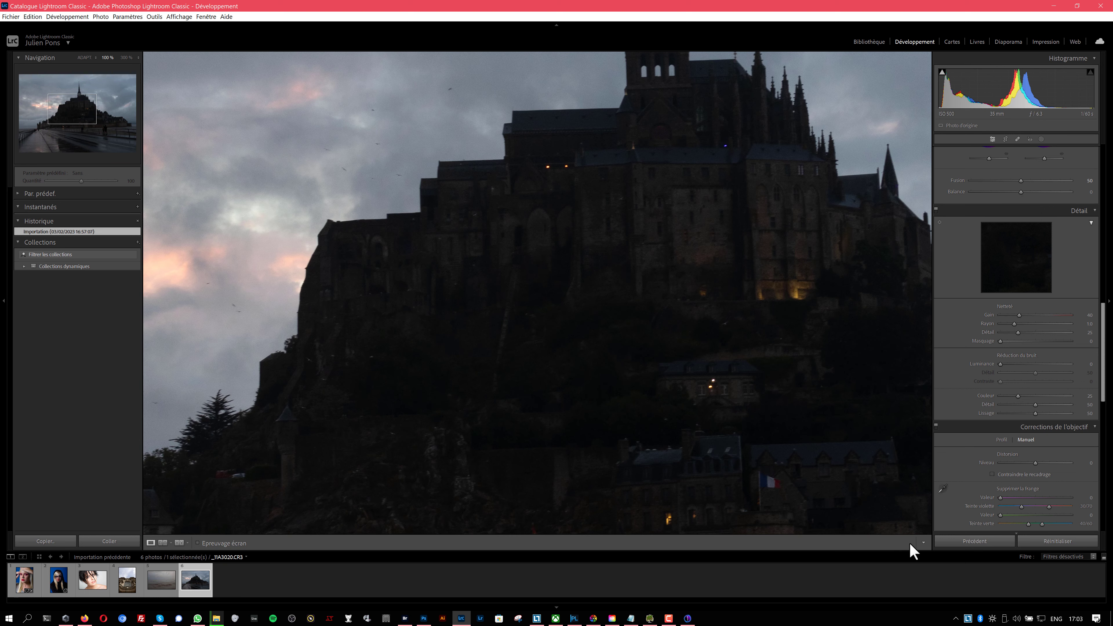
{"action": "left_click", "coordinate": [131, 59]}
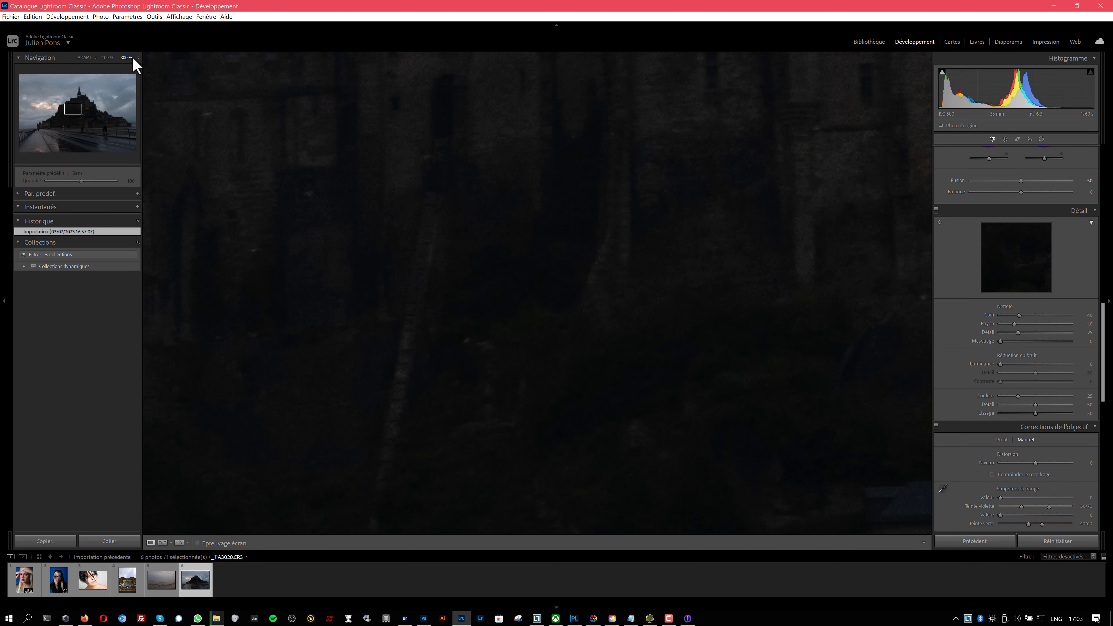
{"action": "left_click_drag", "start_coordinate": [1019, 396], "coordinate": [964, 398]}
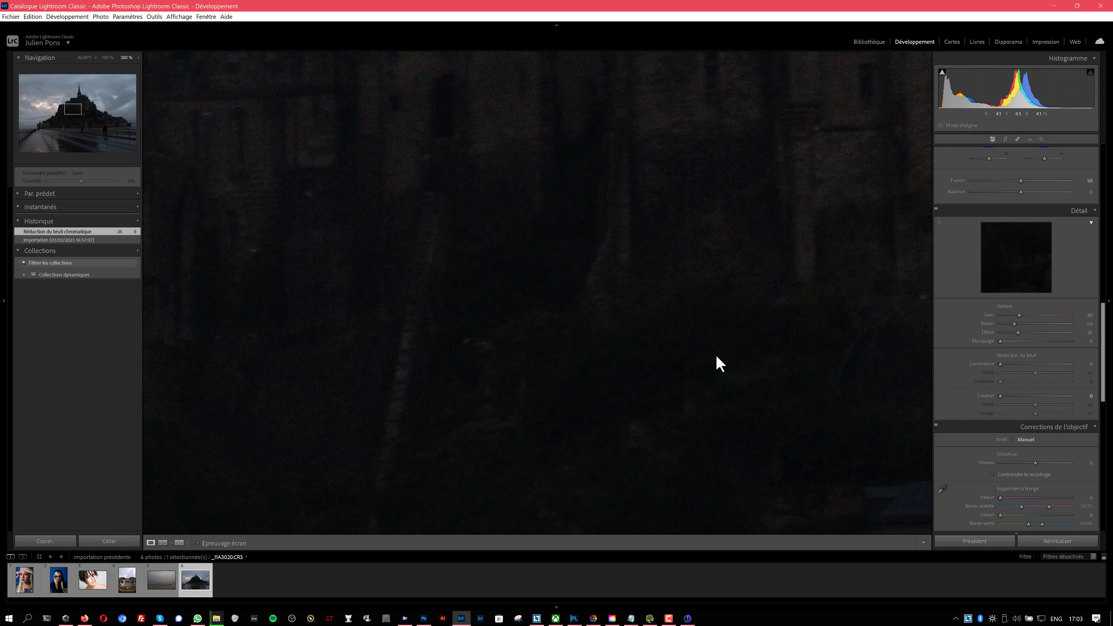
Step: Set the sharpening gain (Netteté) of _11A3020.CR3 to 0 and inspect the shadows and street lamp area at 300 %
{"action": "left_click", "coordinate": [632, 326]}
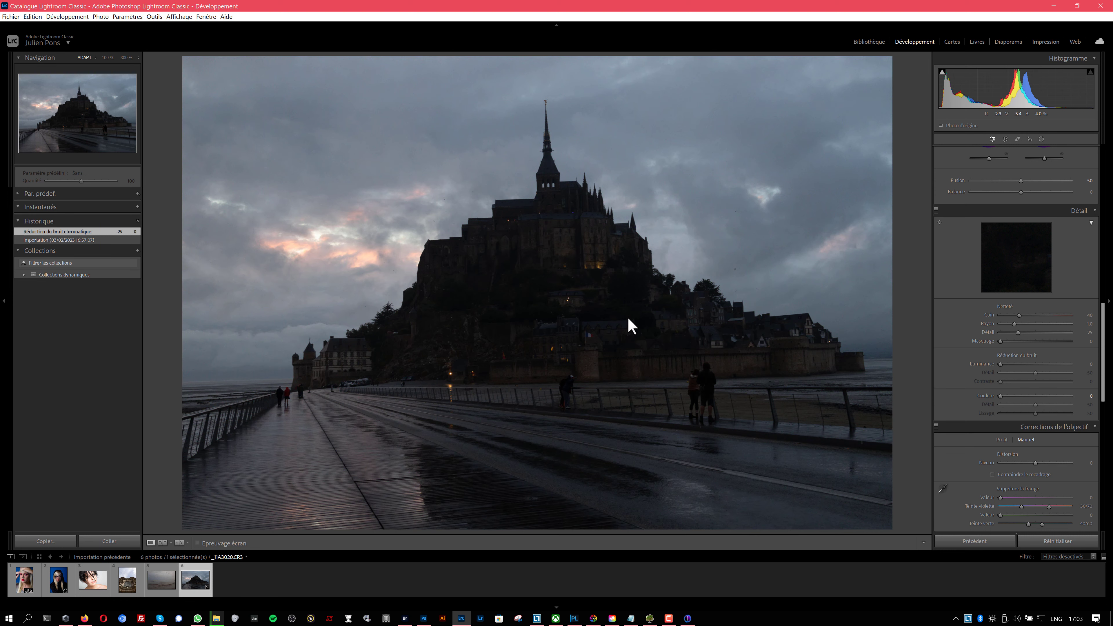
{"action": "left_click", "coordinate": [512, 279]}
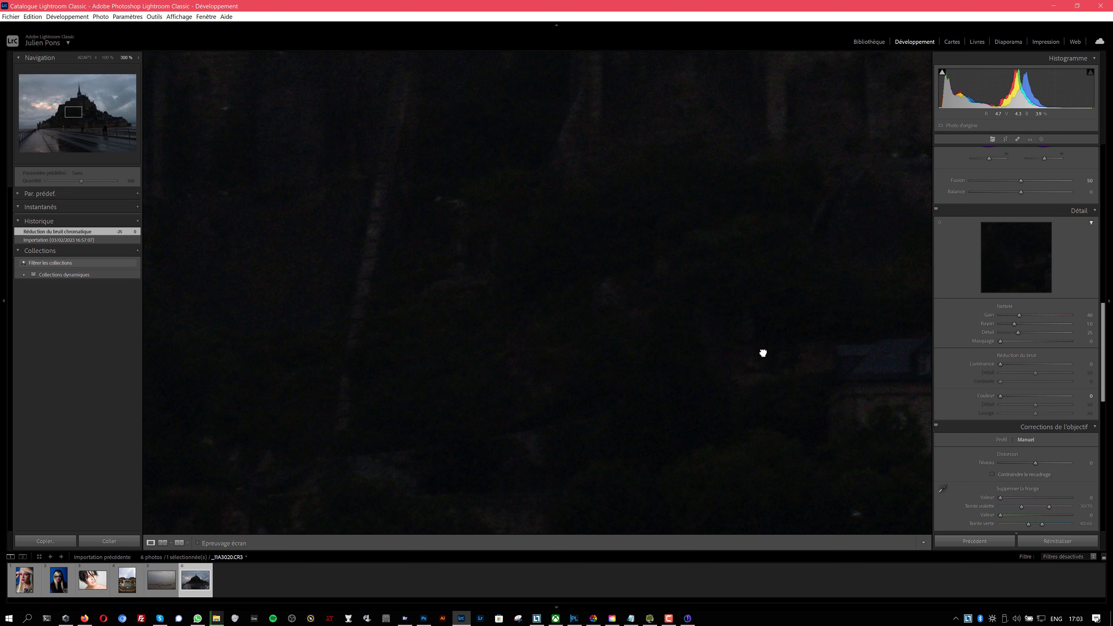
{"action": "left_click_drag", "start_coordinate": [1018, 315], "coordinate": [991, 316]}
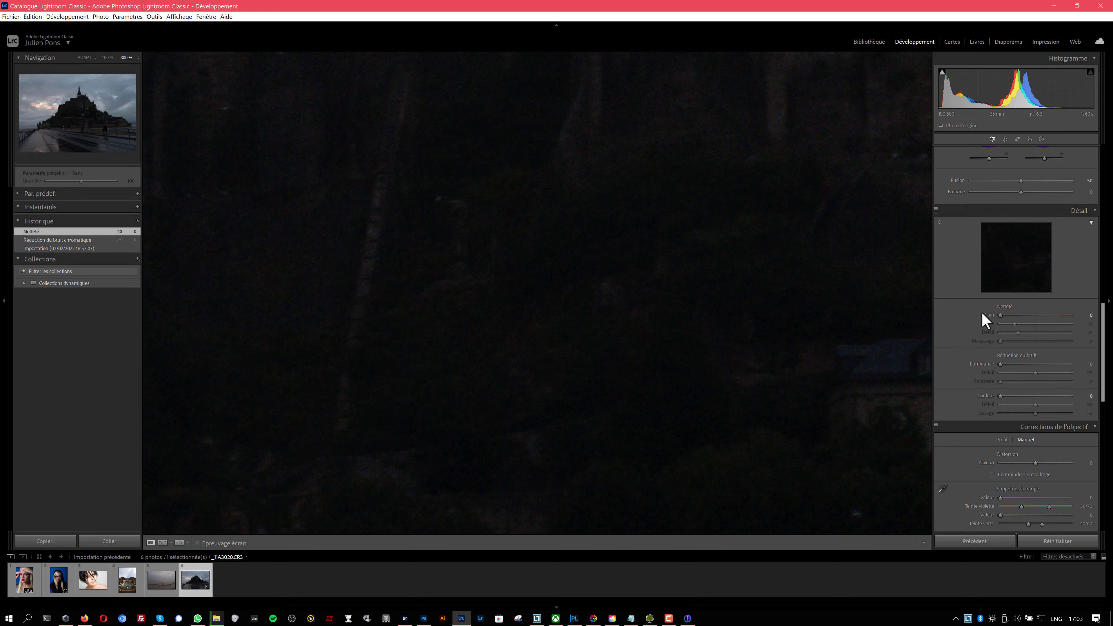
{"action": "left_click_drag", "start_coordinate": [73, 113], "coordinate": [63, 129]}
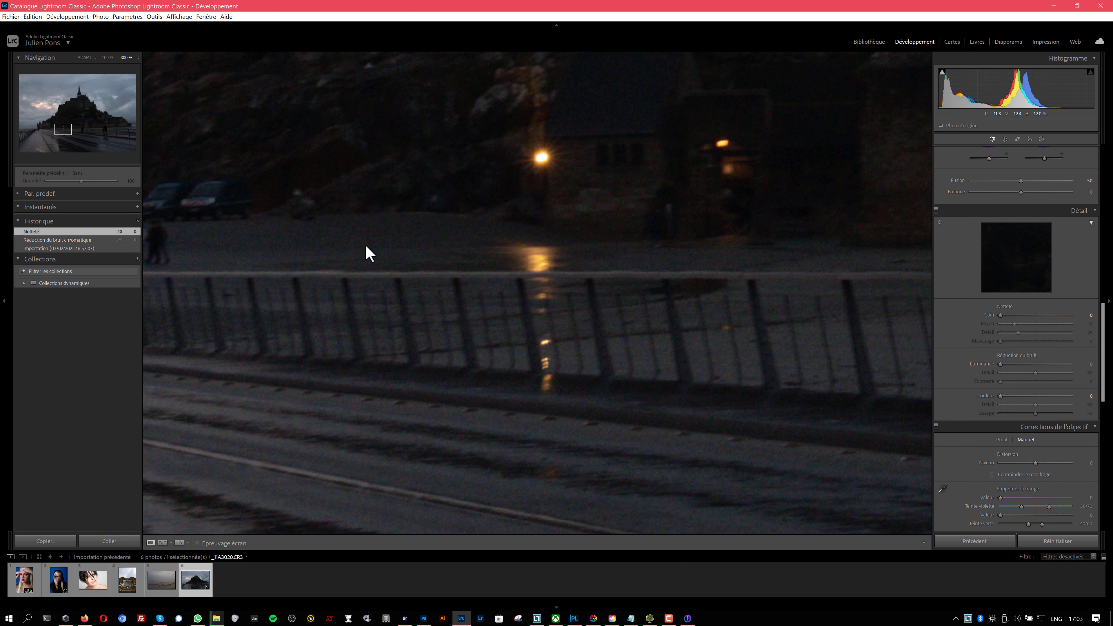
{"action": "left_click", "coordinate": [523, 230]}
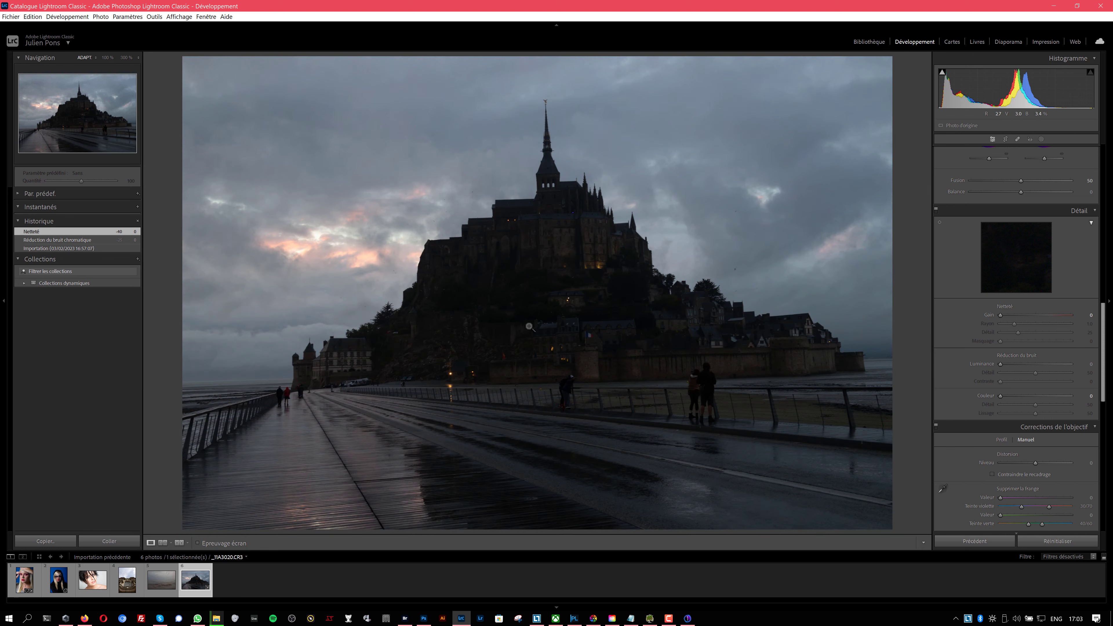
{"action": "left_click", "coordinate": [460, 369]}
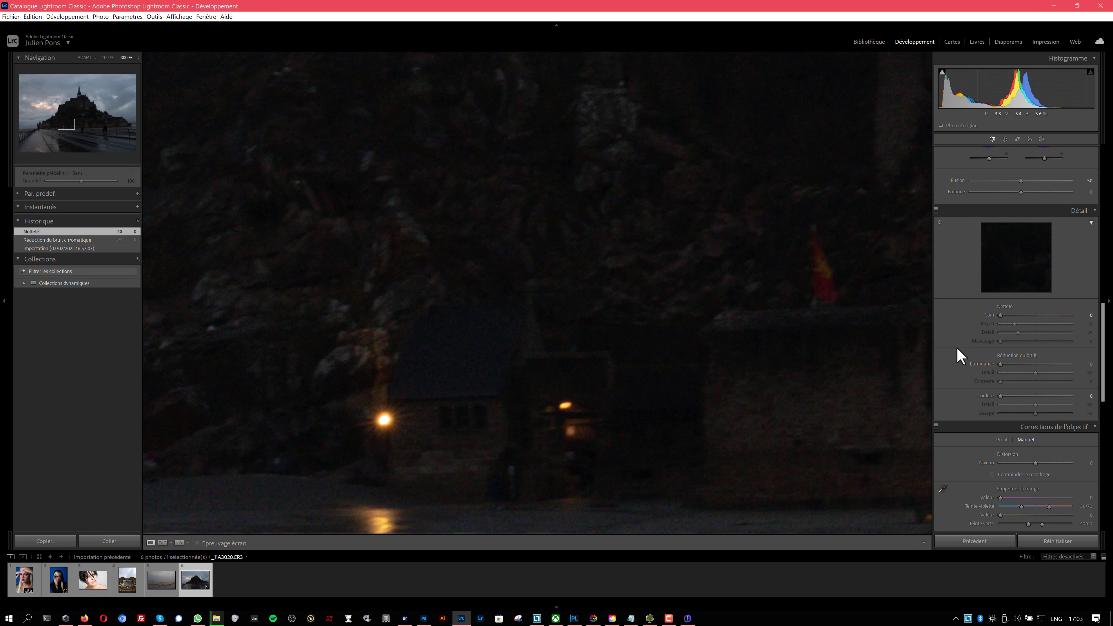
Step: Reset all development settings of _11A3020.CR3
{"action": "right_click", "coordinate": [192, 578]}
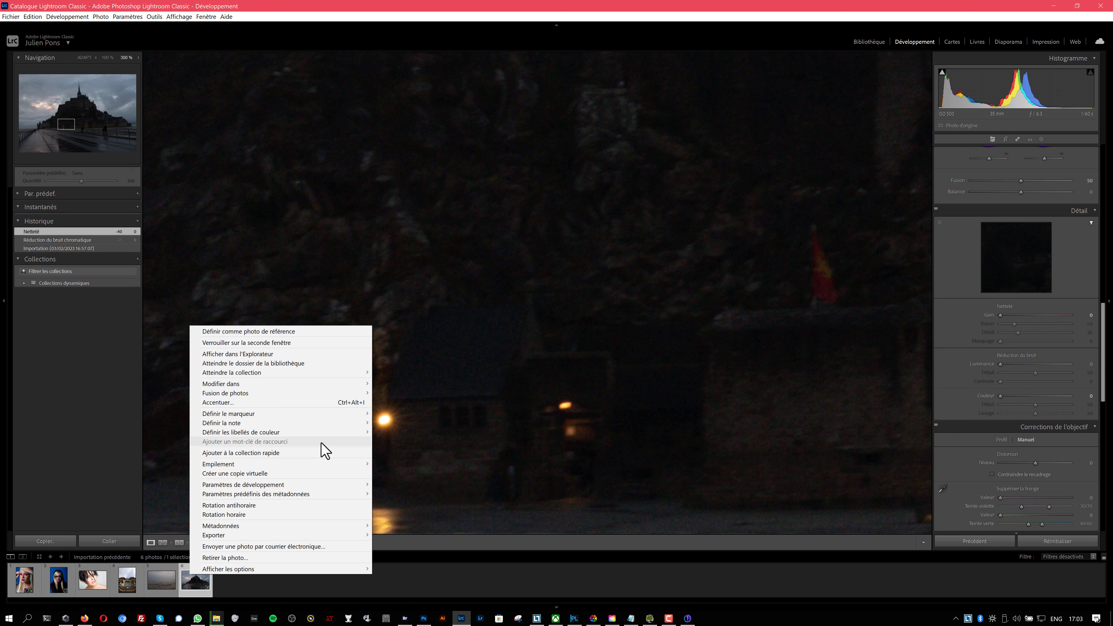
{"action": "mouse_move", "coordinate": [330, 483]}
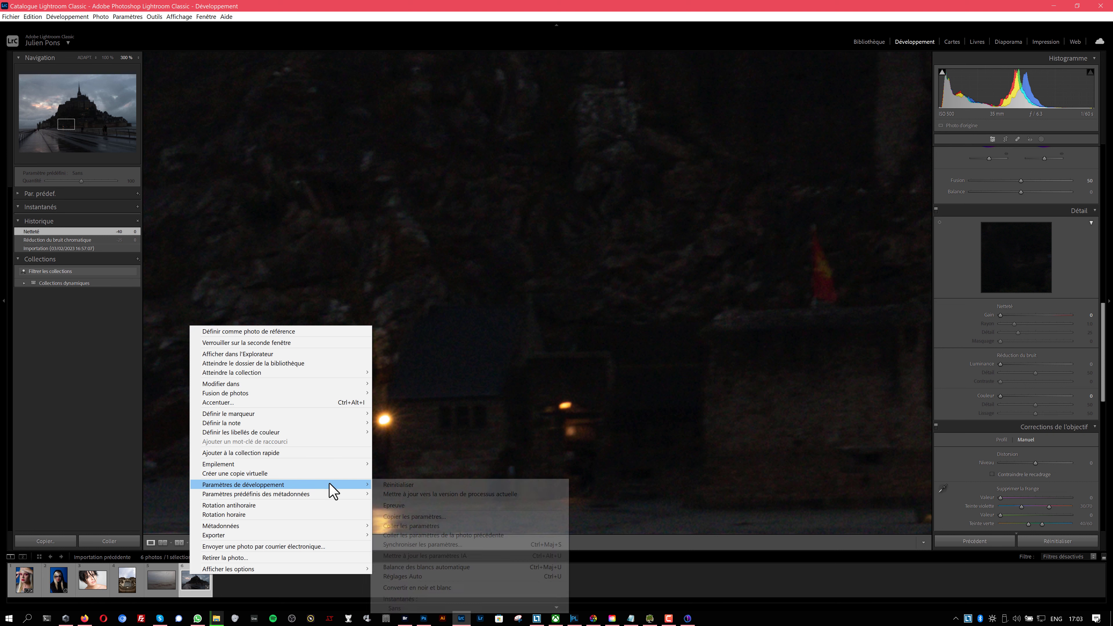
{"action": "left_click", "coordinate": [396, 486]}
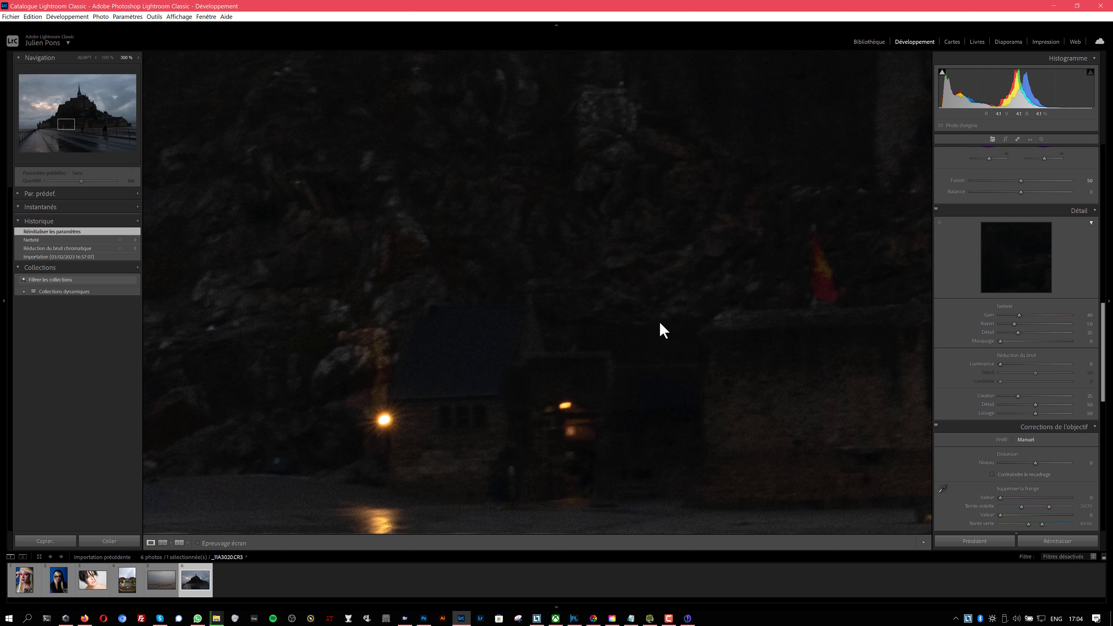
Step: Switch to Capture One and open _11A3020.CR3 in the viewer
{"action": "left_click", "coordinate": [687, 618]}
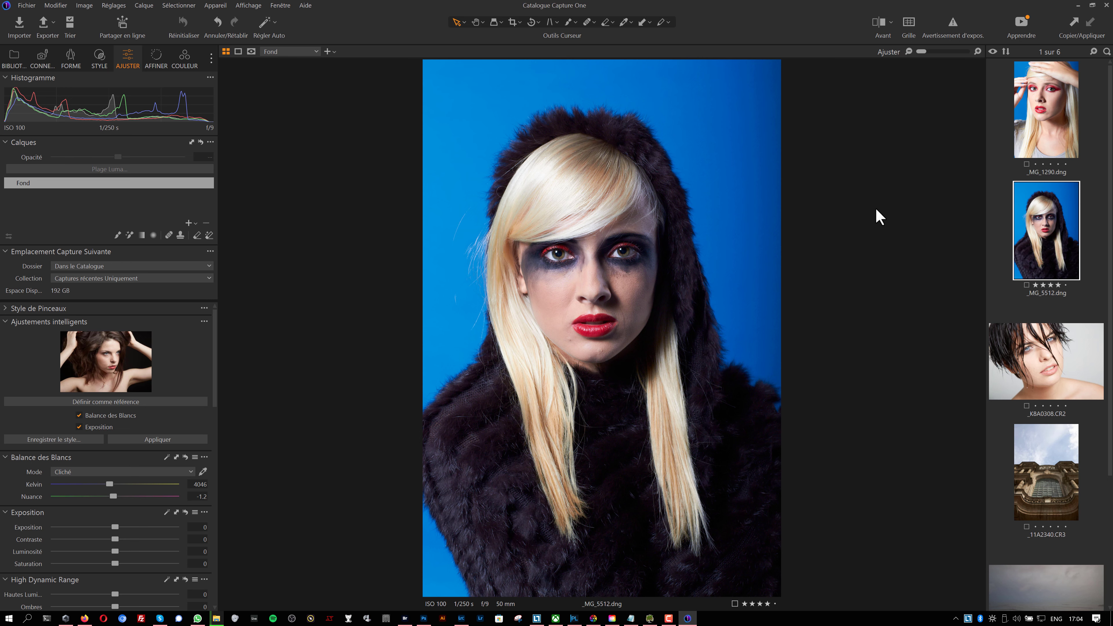
{"action": "scroll", "coordinate": [1003, 338], "scroll_direction": "down", "scroll_amount": 3}
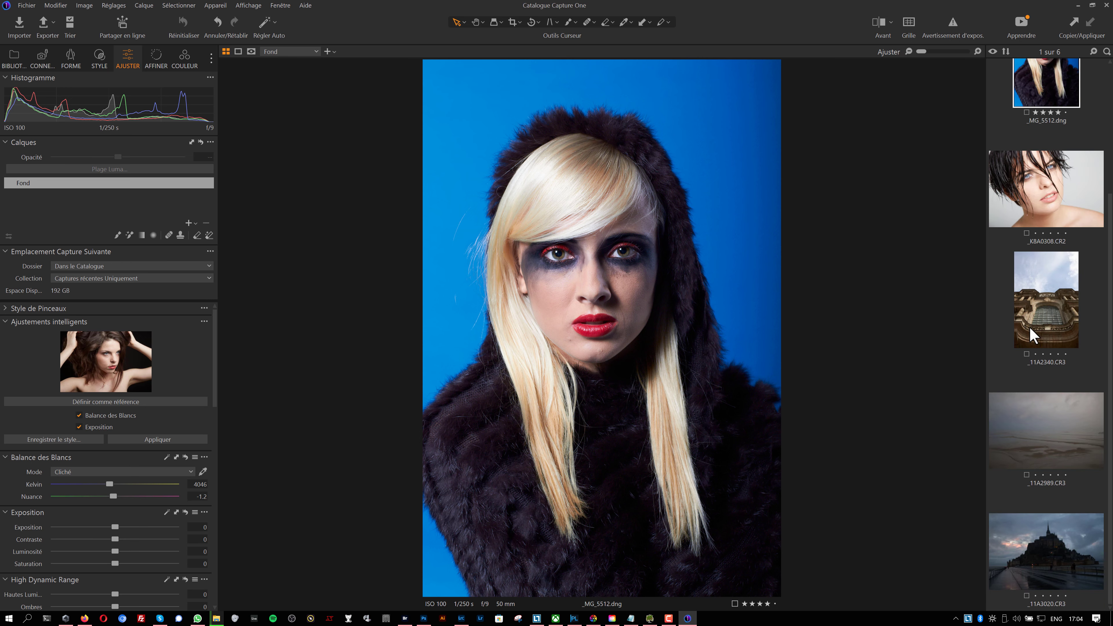
{"action": "left_click", "coordinate": [1049, 553]}
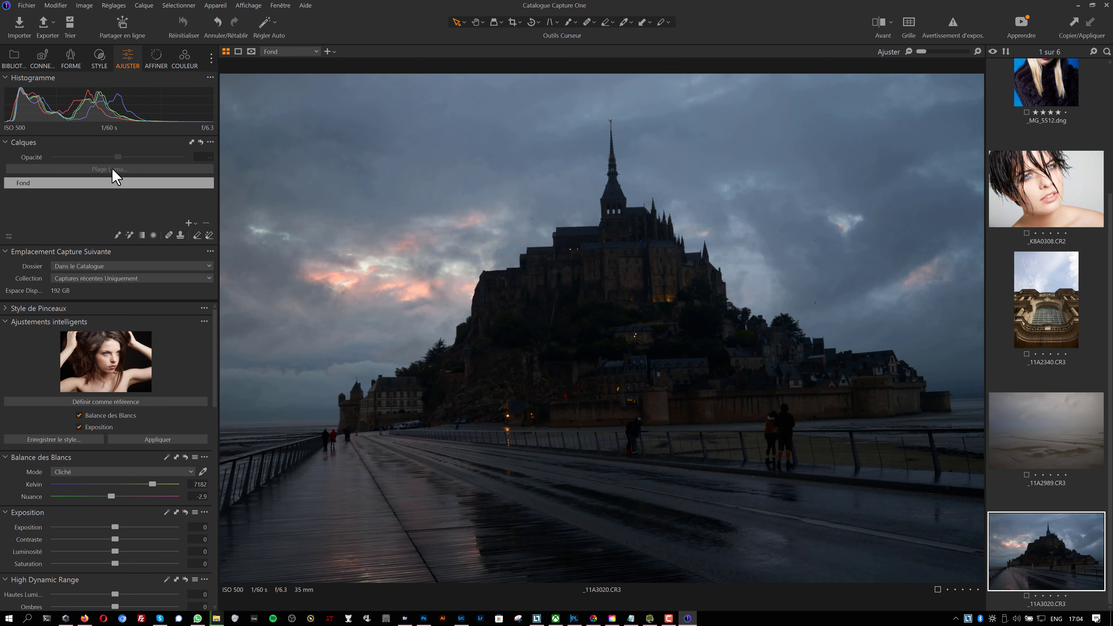
Step: Examine the colour tools of _11A3020.CR3, including the ICC profile, curve and engine under Caractéristiques de base
{"action": "left_click", "coordinate": [211, 58]}
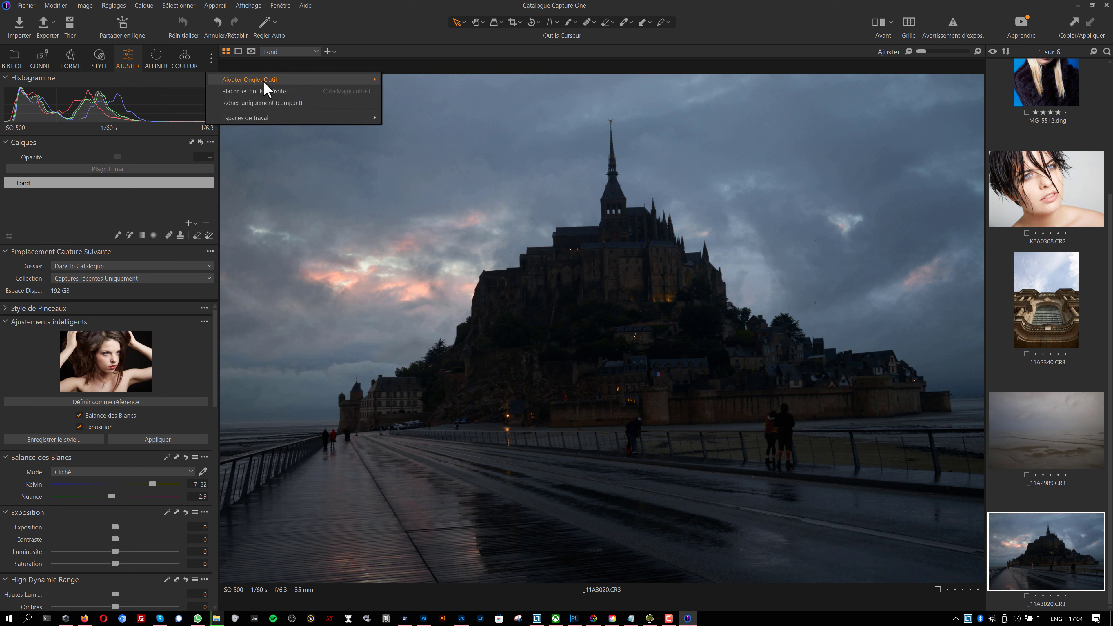
{"action": "mouse_move", "coordinate": [264, 82]}
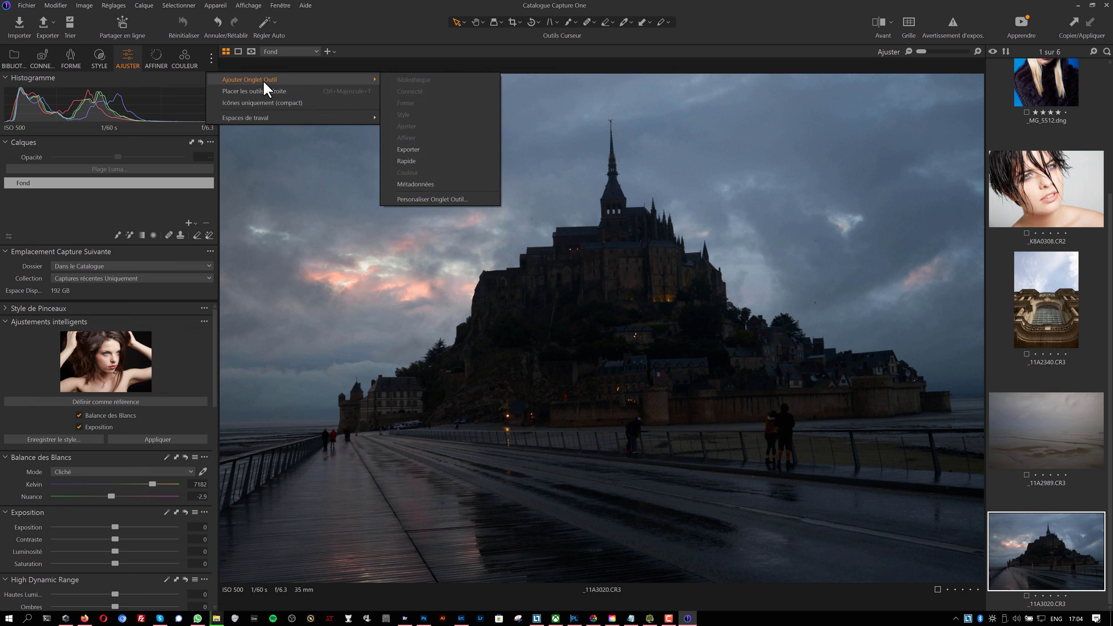
{"action": "left_click", "coordinate": [186, 63]}
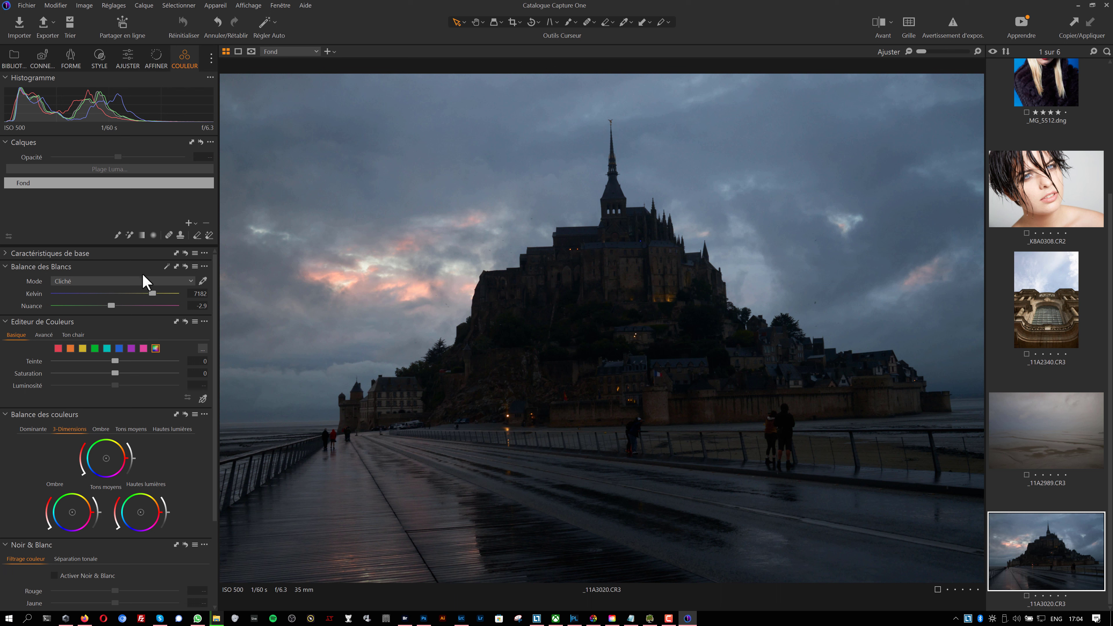
{"action": "scroll", "coordinate": [147, 312], "scroll_direction": "down", "scroll_amount": 3}
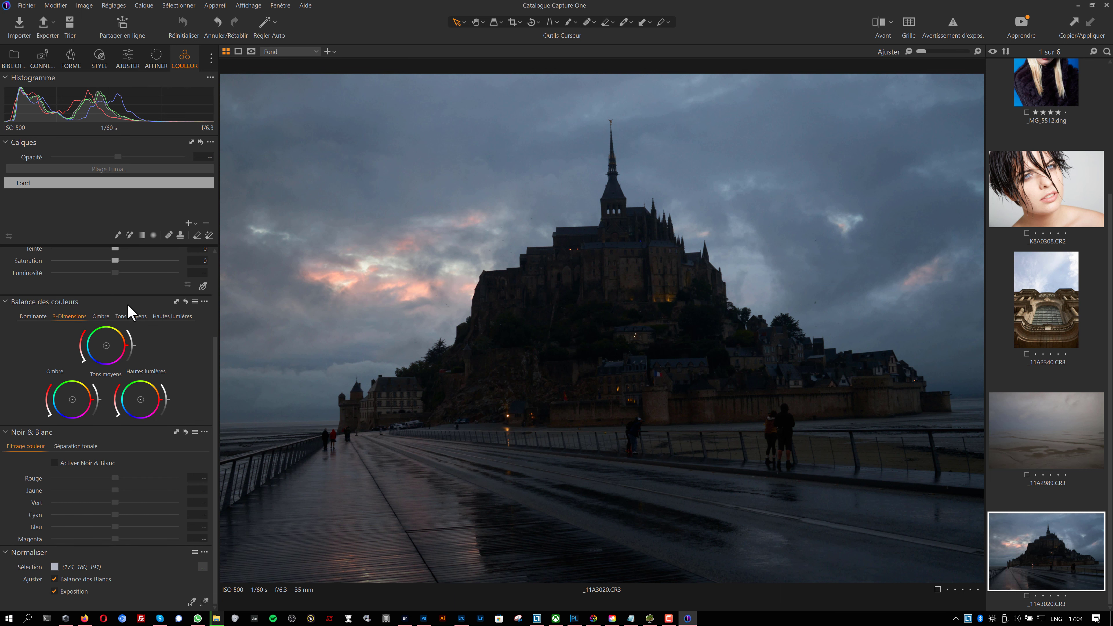
{"action": "scroll", "coordinate": [125, 309], "scroll_direction": "up", "scroll_amount": 3}
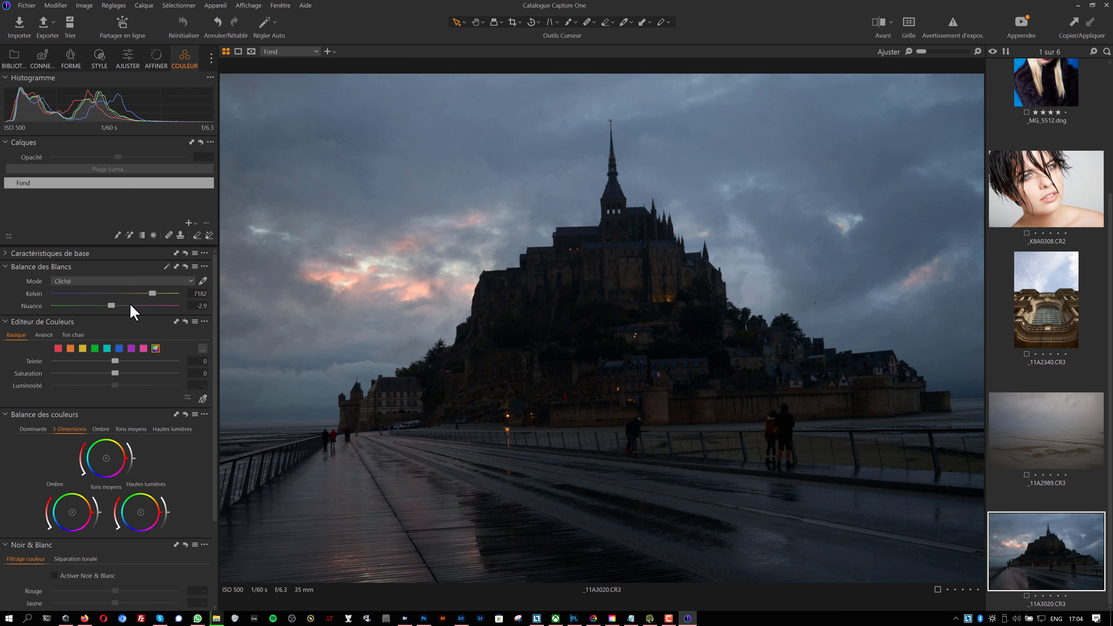
{"action": "scroll", "coordinate": [6, 259], "scroll_direction": "up", "scroll_amount": 1}
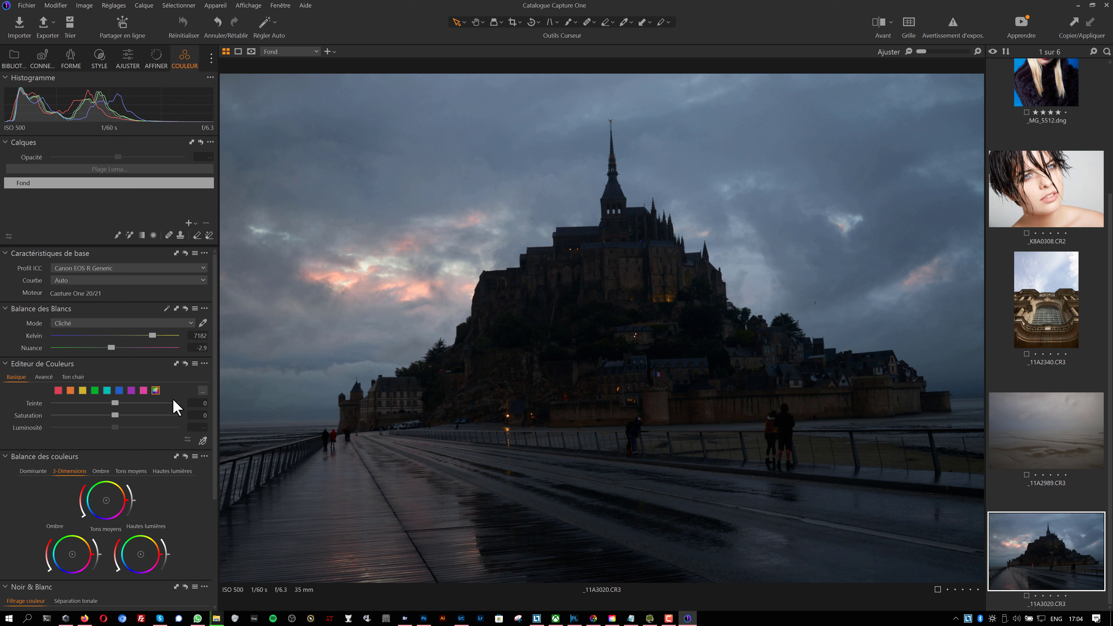
{"action": "scroll", "coordinate": [189, 465], "scroll_direction": "down", "scroll_amount": 2}
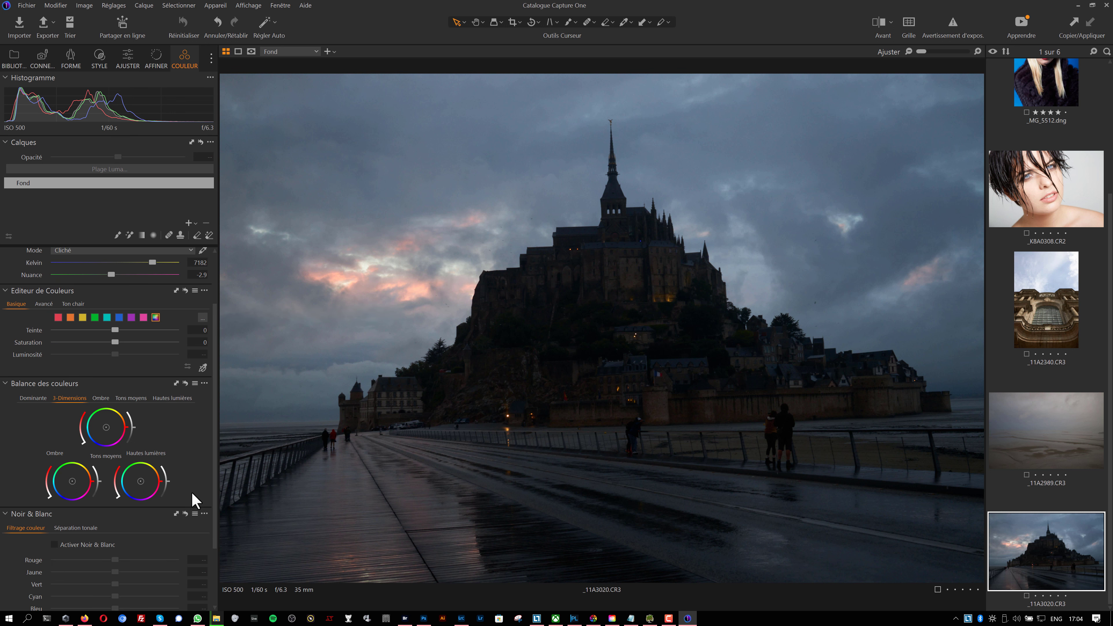
Step: Show the Netteté and Réduction du Bruit settings of _11A3020.CR3 and inspect the dark rock at 300 %
{"action": "left_click", "coordinate": [153, 59]}
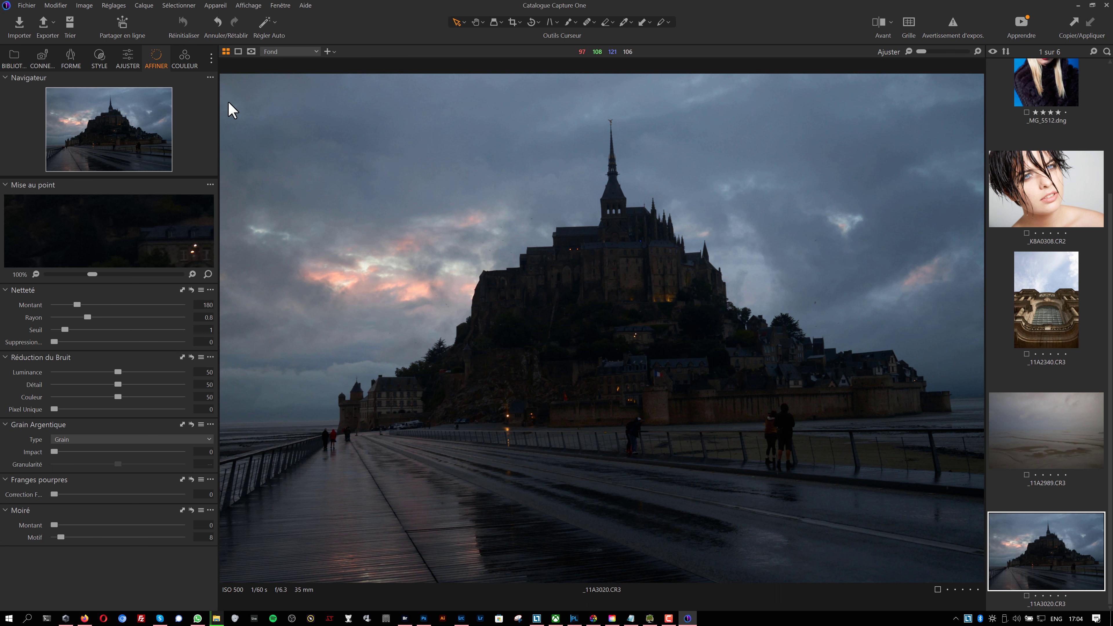
{"action": "scroll", "coordinate": [653, 384], "scroll_direction": "up", "scroll_amount": 2}
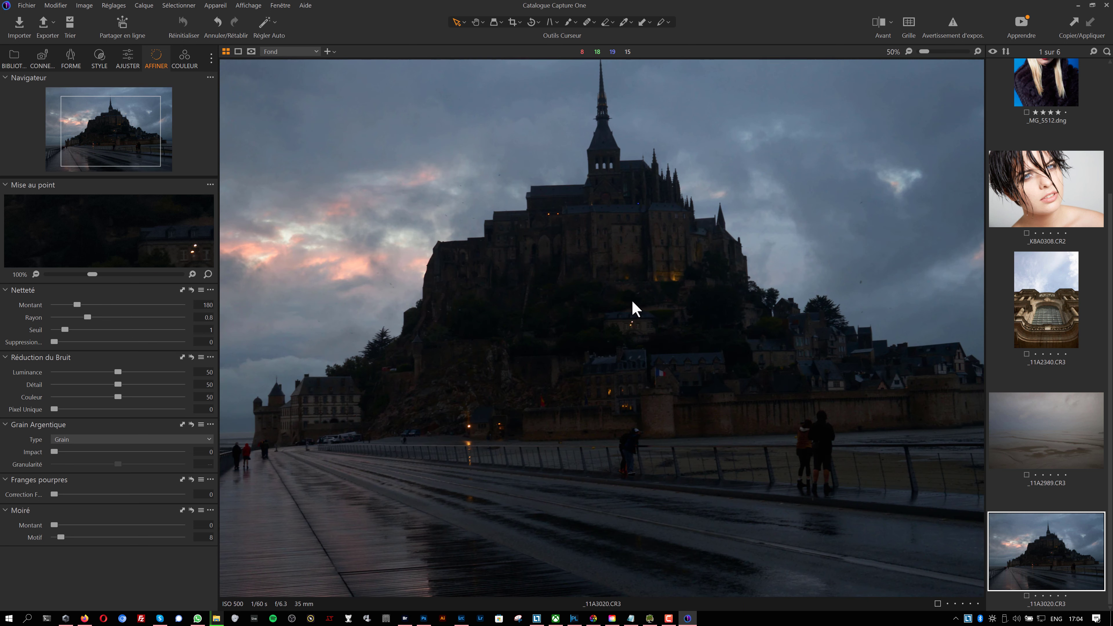
{"action": "left_click_drag", "start_coordinate": [928, 52], "coordinate": [949, 56]}
{"action": "left_click_drag", "start_coordinate": [114, 134], "coordinate": [101, 134]}
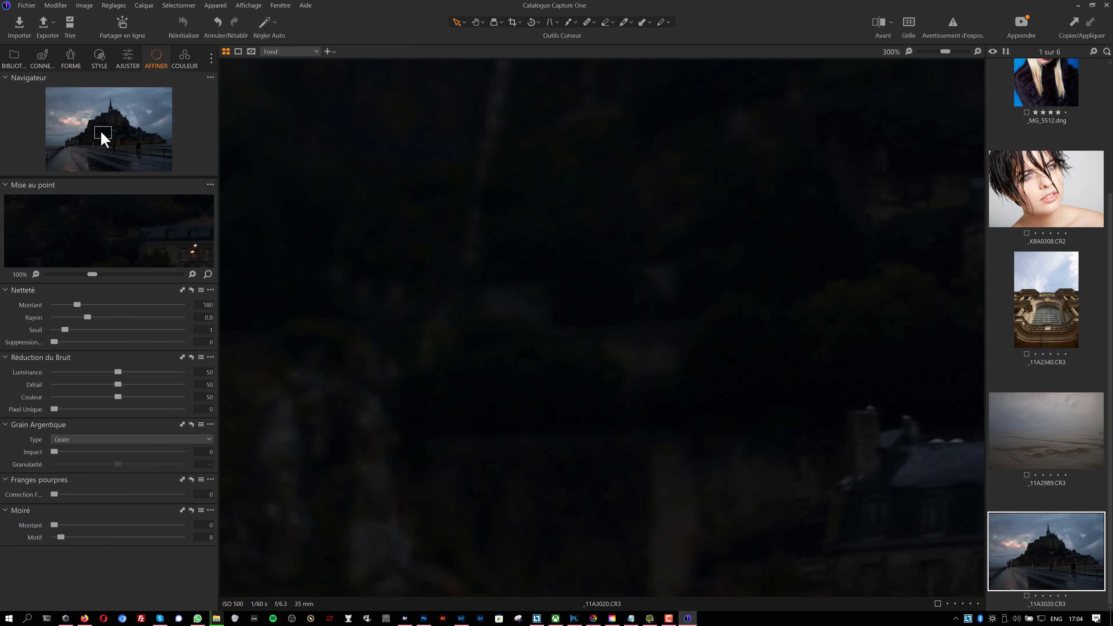
Step: Set the Réduction du Bruit sliders and the Netteté Montant to 0, inspect the dark rock, and reset the adjustments of _11A3020.CR3
{"action": "left_click_drag", "start_coordinate": [117, 372], "coordinate": [20, 392]}
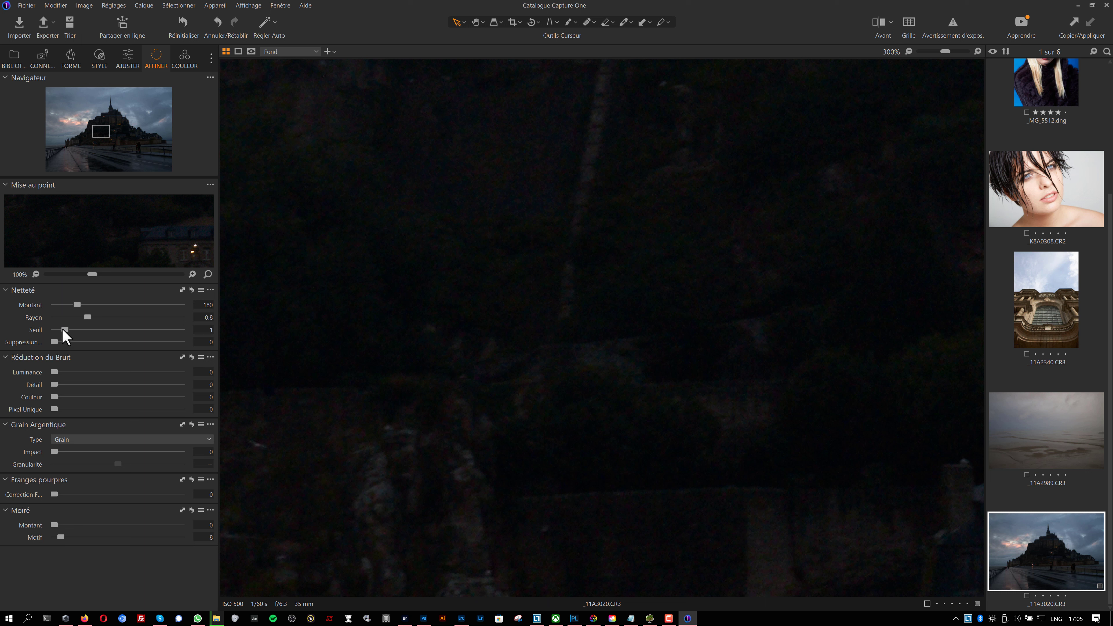
{"action": "left_click_drag", "start_coordinate": [77, 305], "coordinate": [22, 312]}
{"action": "left_click_drag", "start_coordinate": [101, 131], "coordinate": [85, 142]}
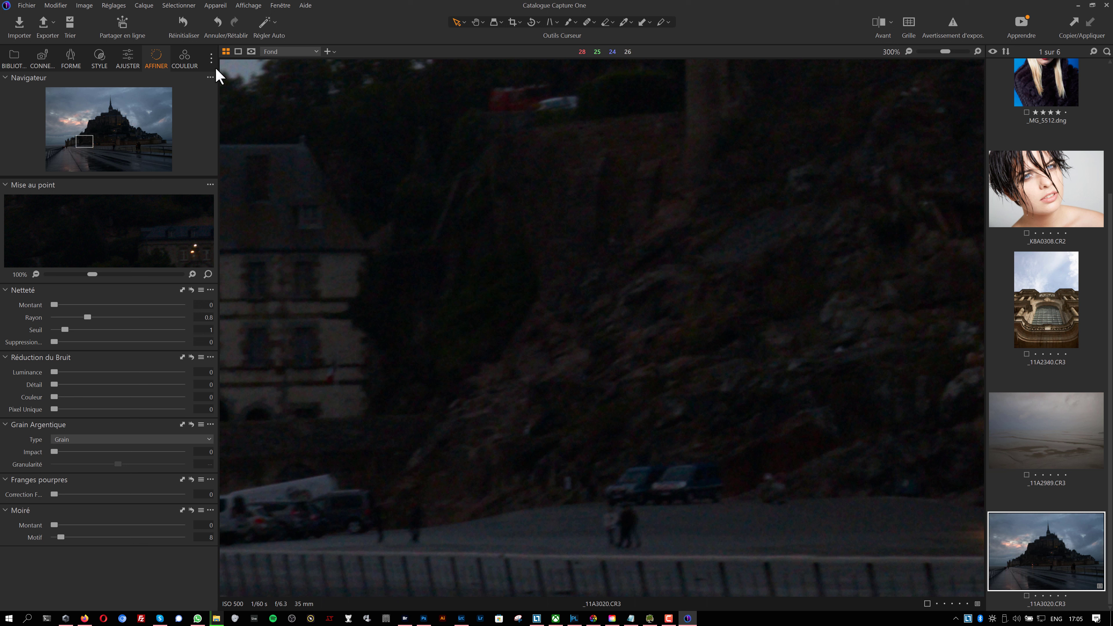
{"action": "left_click", "coordinate": [179, 23]}
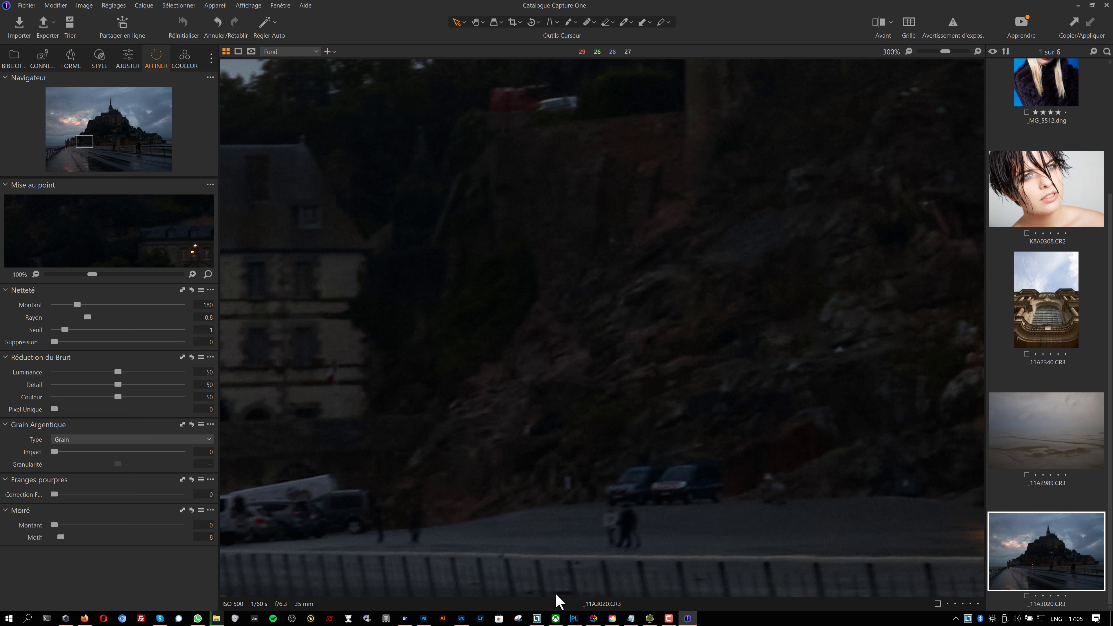
Step: Switch to DxO PhotoLab and preview the photos of the SOURCES folder up to _MG_1290.dng
{"action": "left_click", "coordinate": [574, 618]}
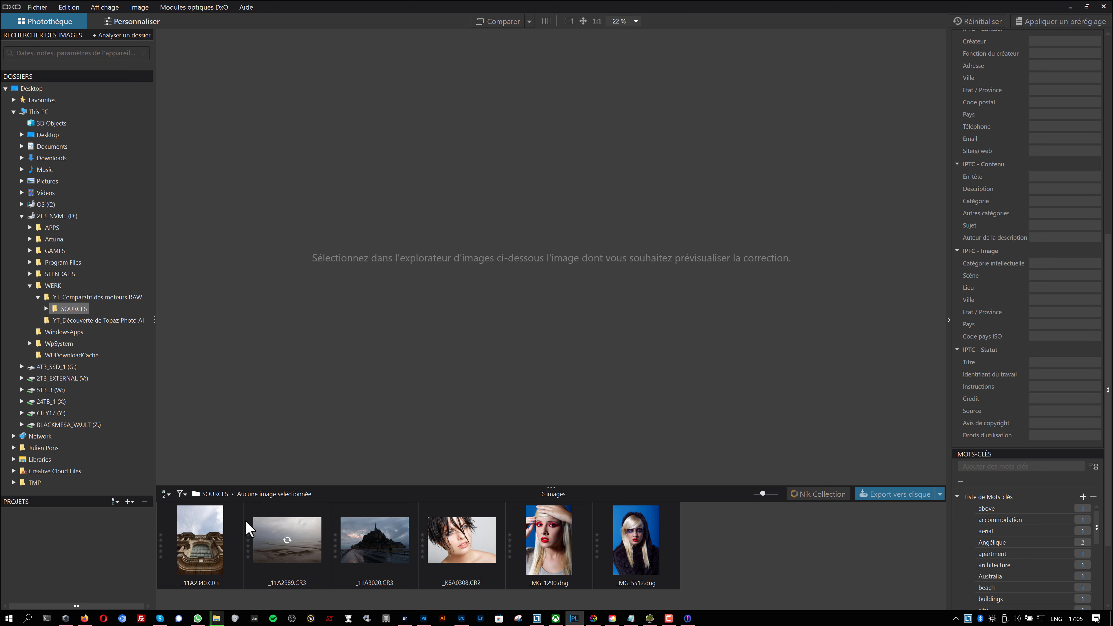
{"action": "left_click", "coordinate": [215, 533]}
{"action": "left_click", "coordinate": [282, 543]}
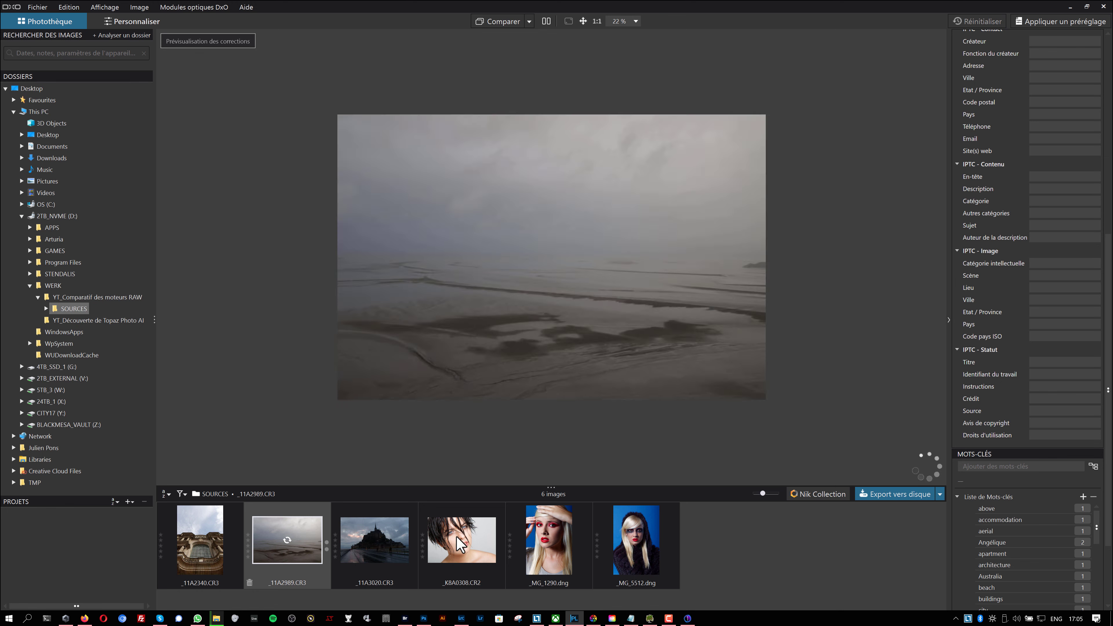
{"action": "left_click", "coordinate": [380, 544]}
{"action": "left_click", "coordinate": [453, 540]}
{"action": "left_click", "coordinate": [542, 543]}
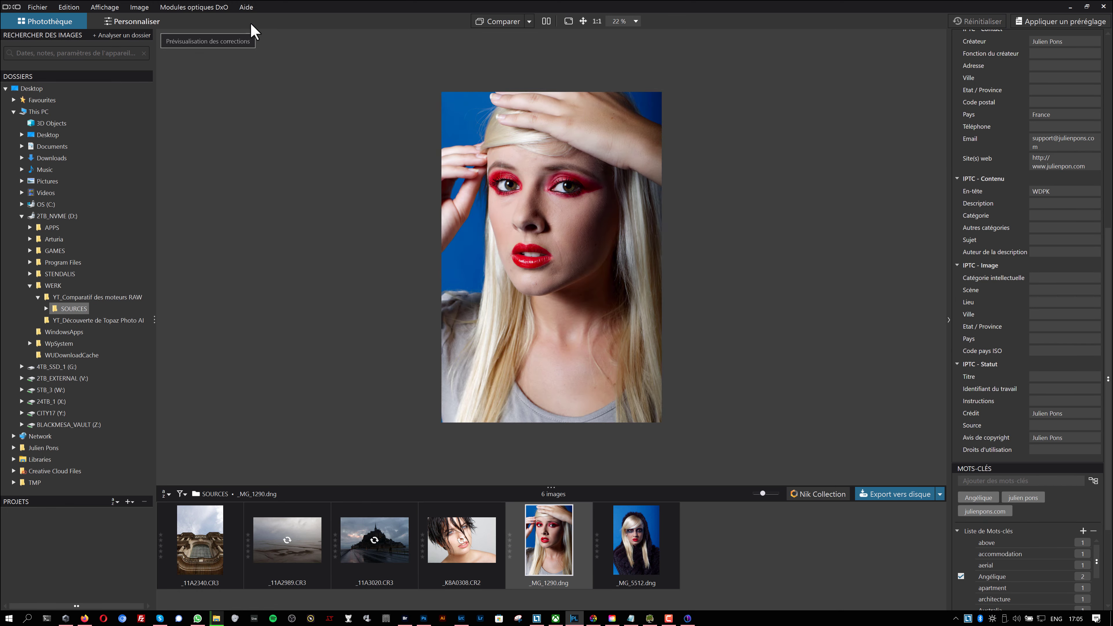
Step: Review the list of installed DxO optical modules and close it
{"action": "left_click", "coordinate": [201, 8]}
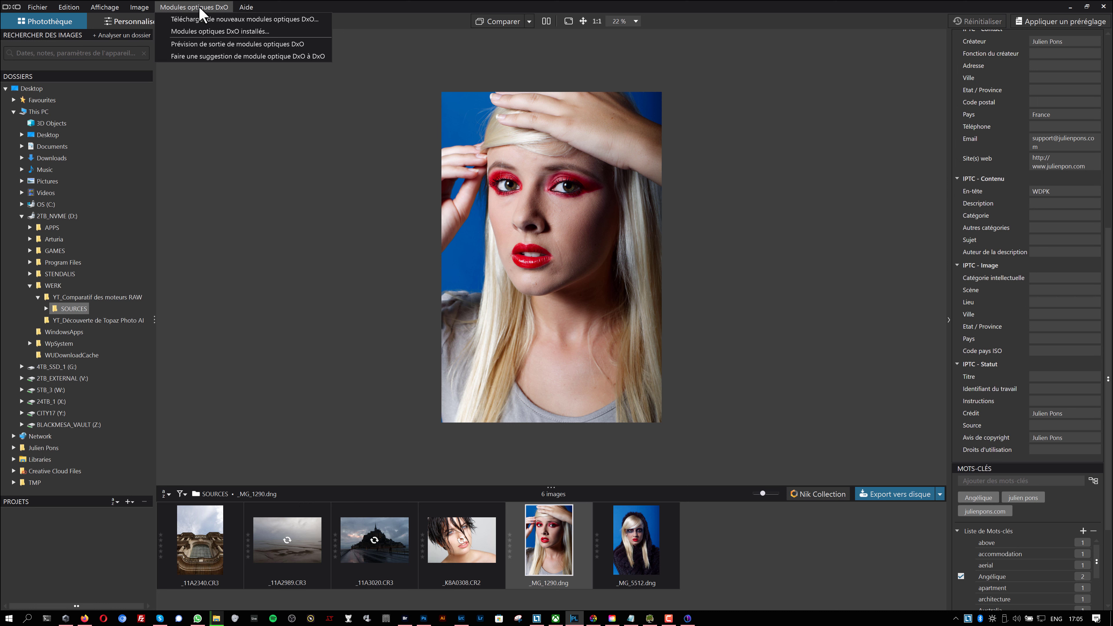
{"action": "left_click", "coordinate": [202, 31]}
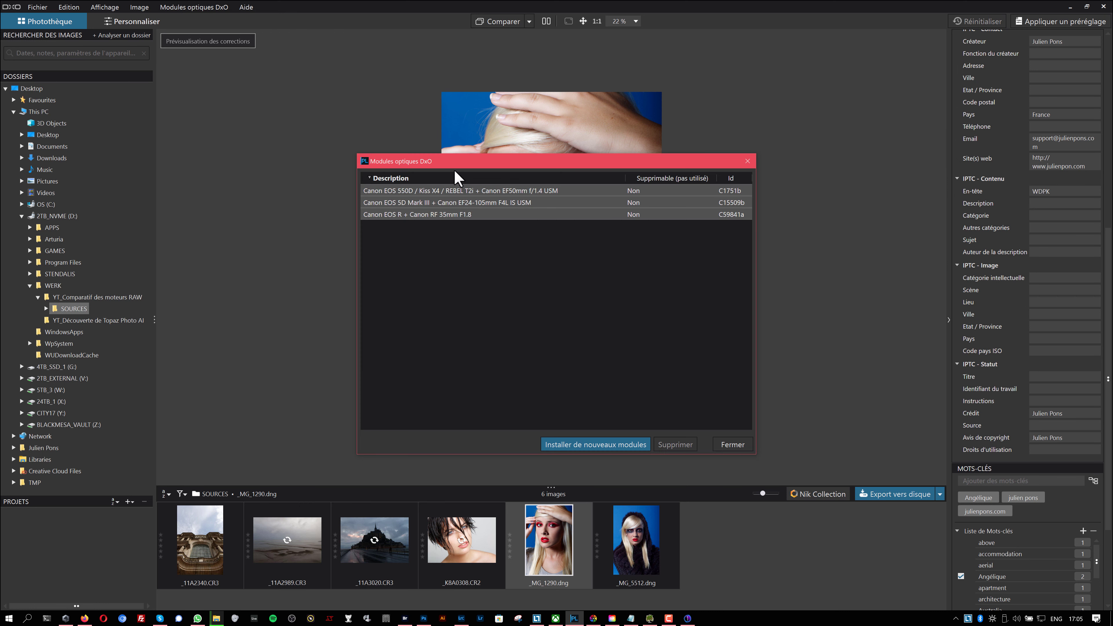
{"action": "left_click_drag", "start_coordinate": [460, 161], "coordinate": [550, 143]}
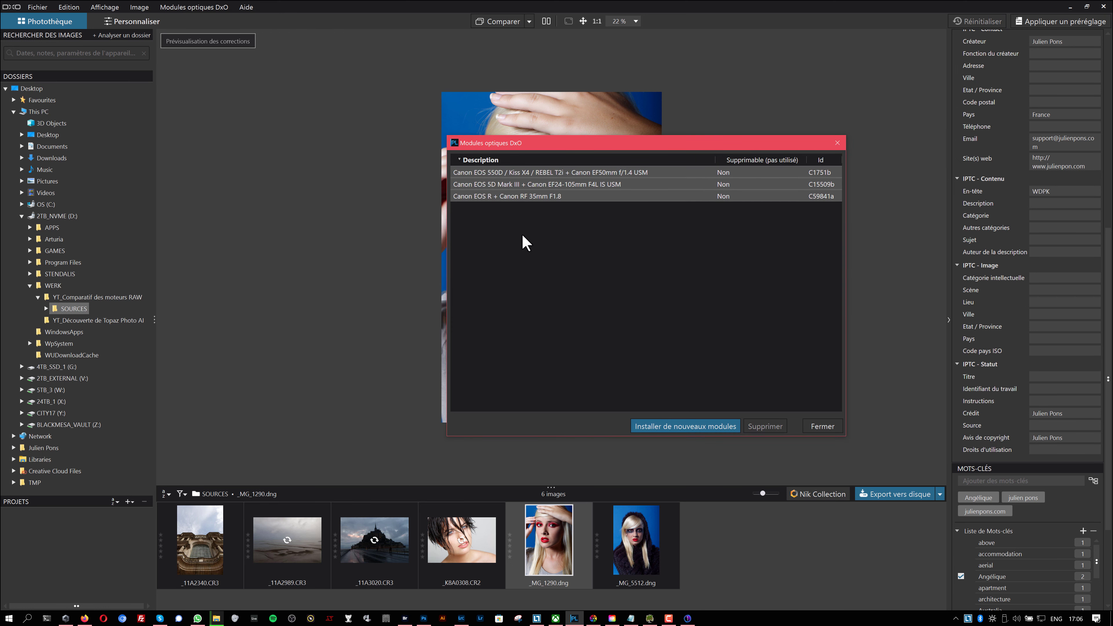
{"action": "left_click", "coordinate": [499, 173]}
{"action": "left_click", "coordinate": [822, 428]}
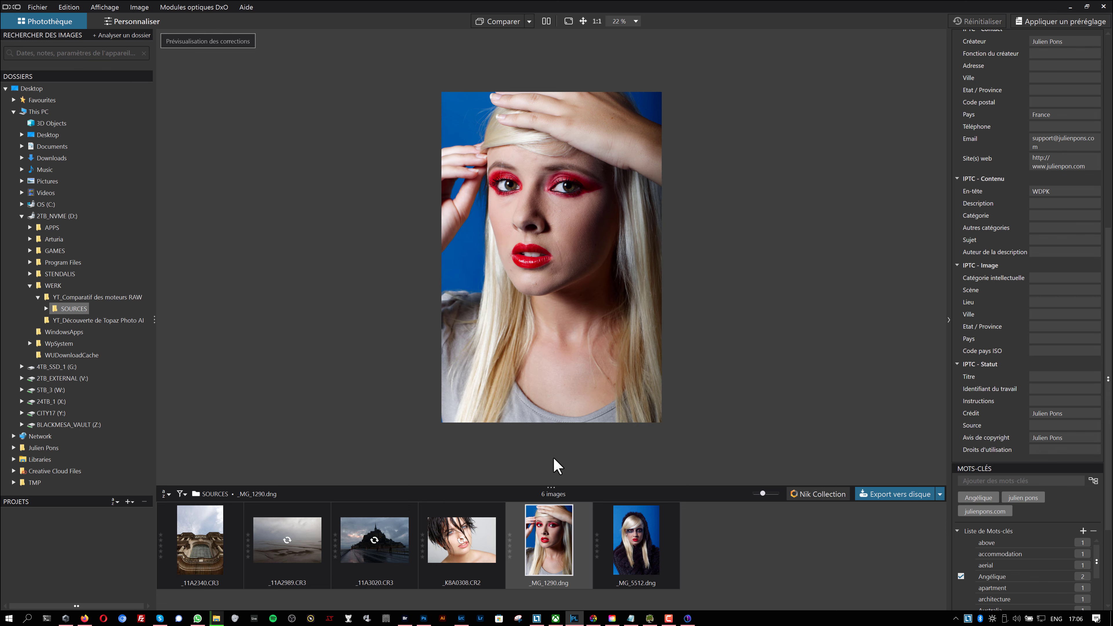
Step: Open _11A3020.CR3 for customization and show its light corrections
{"action": "left_click", "coordinate": [396, 553]}
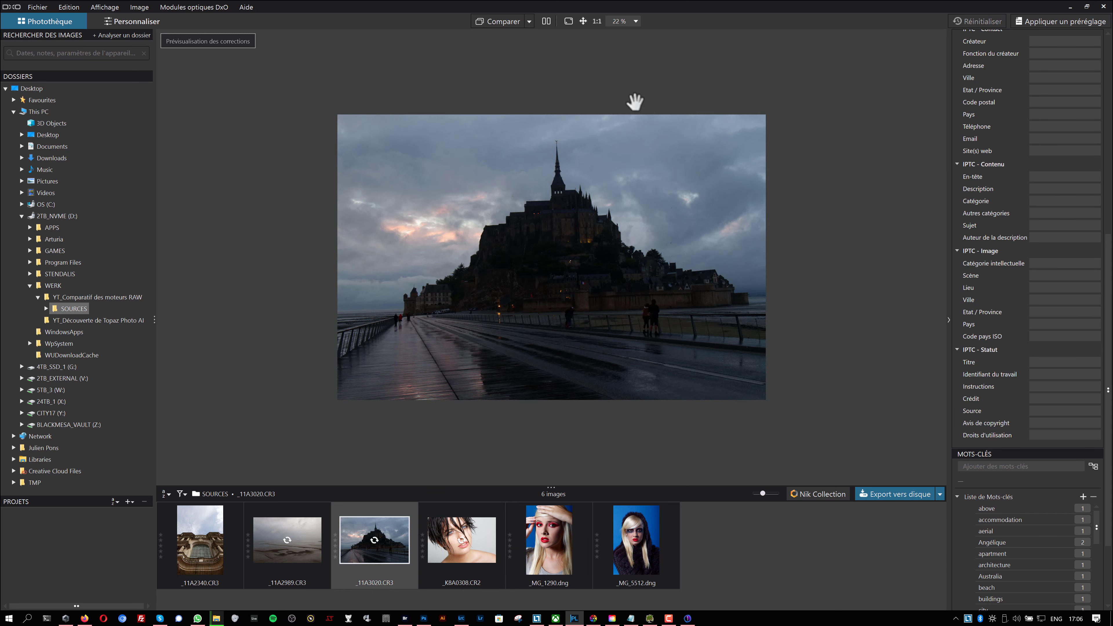
{"action": "left_click", "coordinate": [140, 21]}
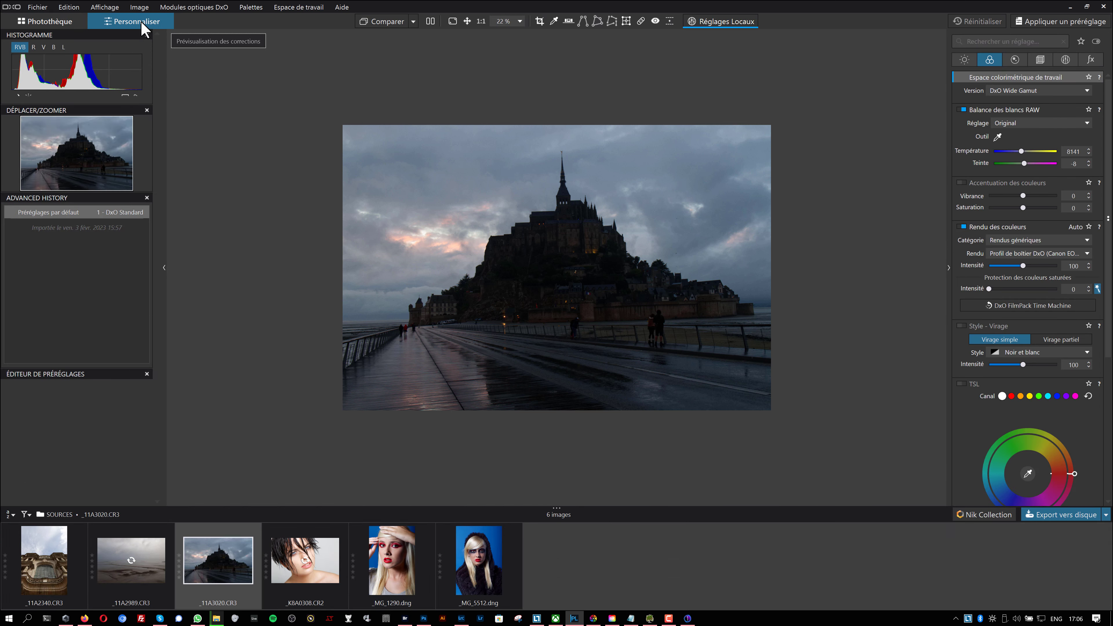
{"action": "left_click", "coordinate": [962, 60]}
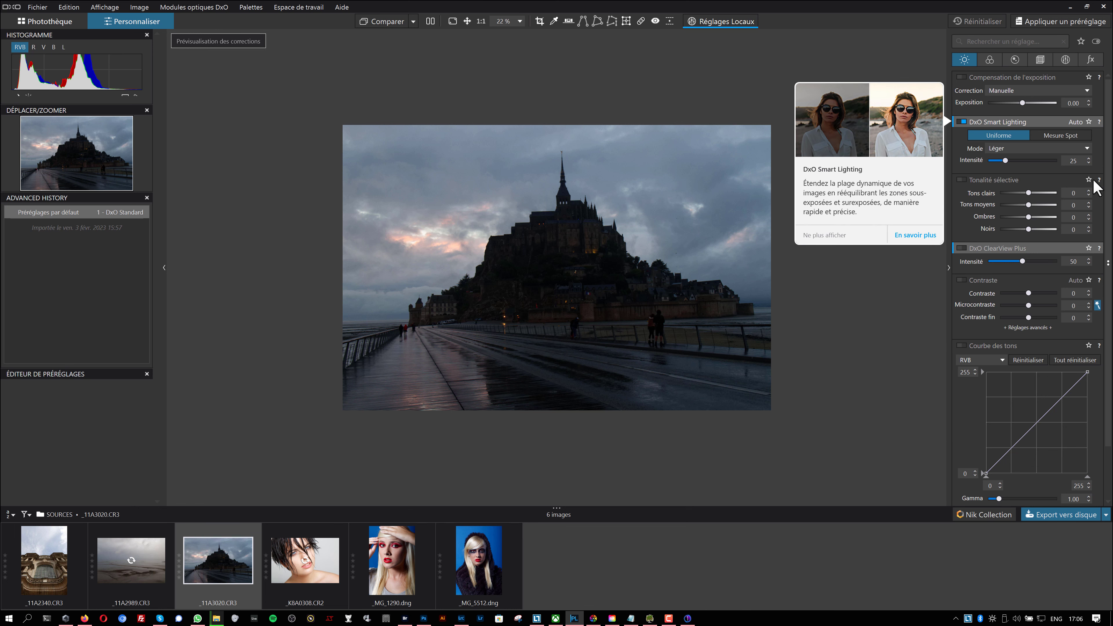
Step: Toggle DxO Smart Lighting to compare its effect on _11A3020.CR3, leaving it off
{"action": "left_click", "coordinate": [961, 122]}
{"action": "left_click", "coordinate": [962, 122]}
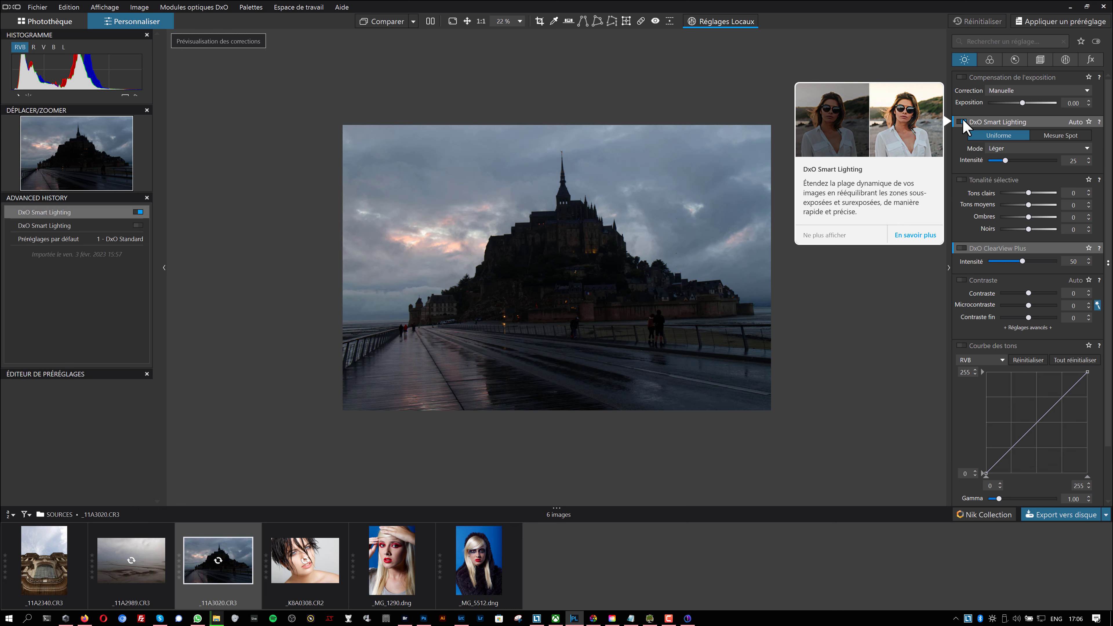
{"action": "left_click", "coordinate": [961, 122]}
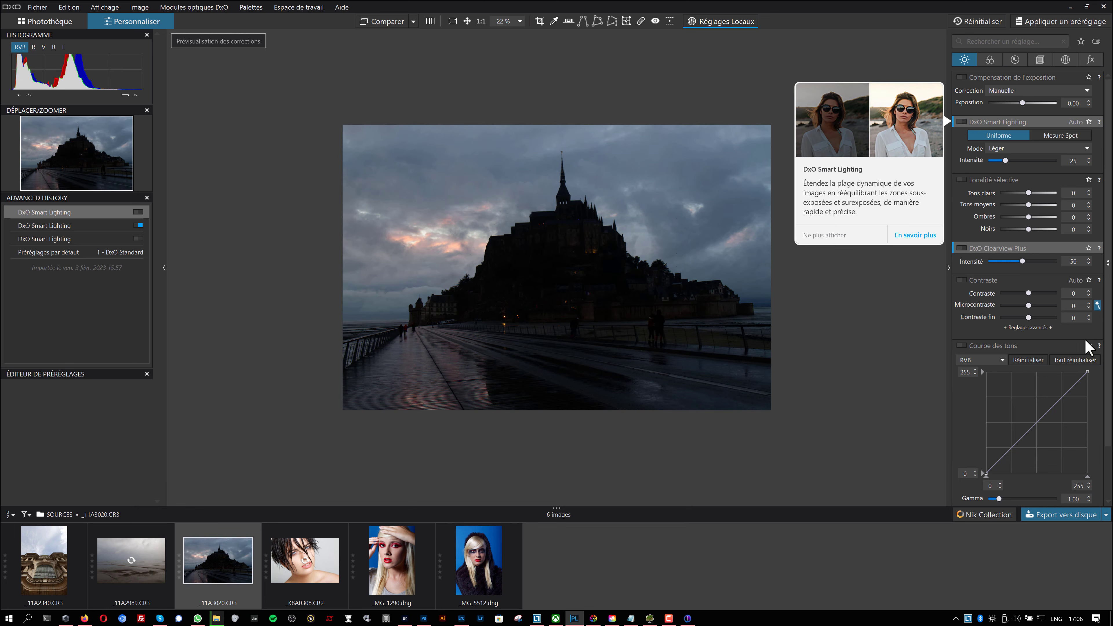
Step: Turn off the RAW white balance and colour rendering corrections, and look through the remaining colour settings
{"action": "left_click", "coordinate": [989, 61]}
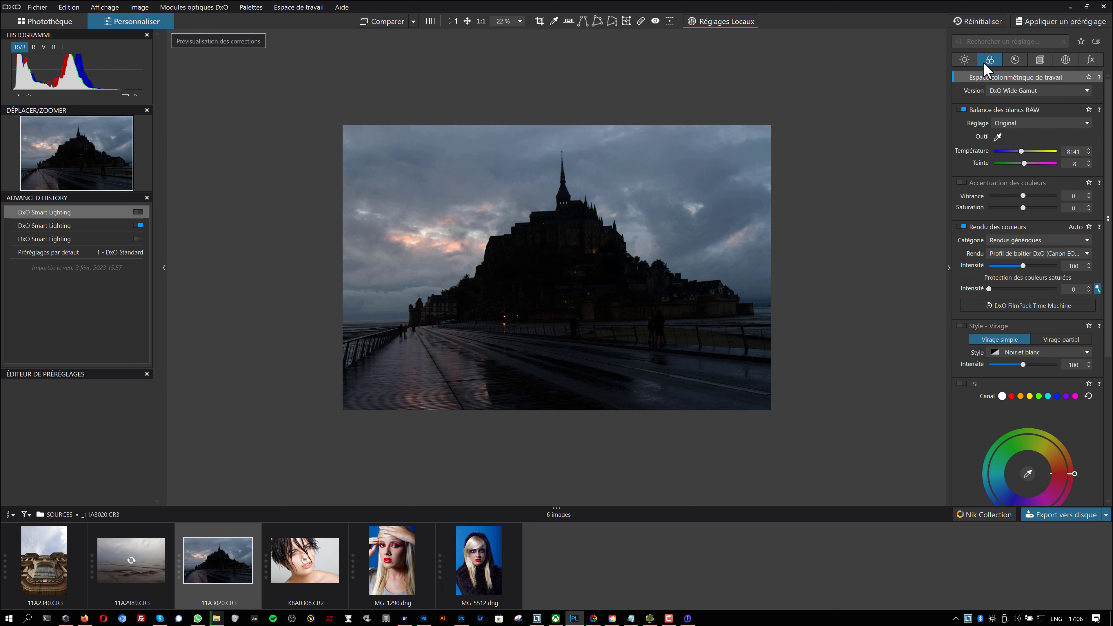
{"action": "left_click", "coordinate": [961, 109]}
{"action": "left_click", "coordinate": [963, 227]}
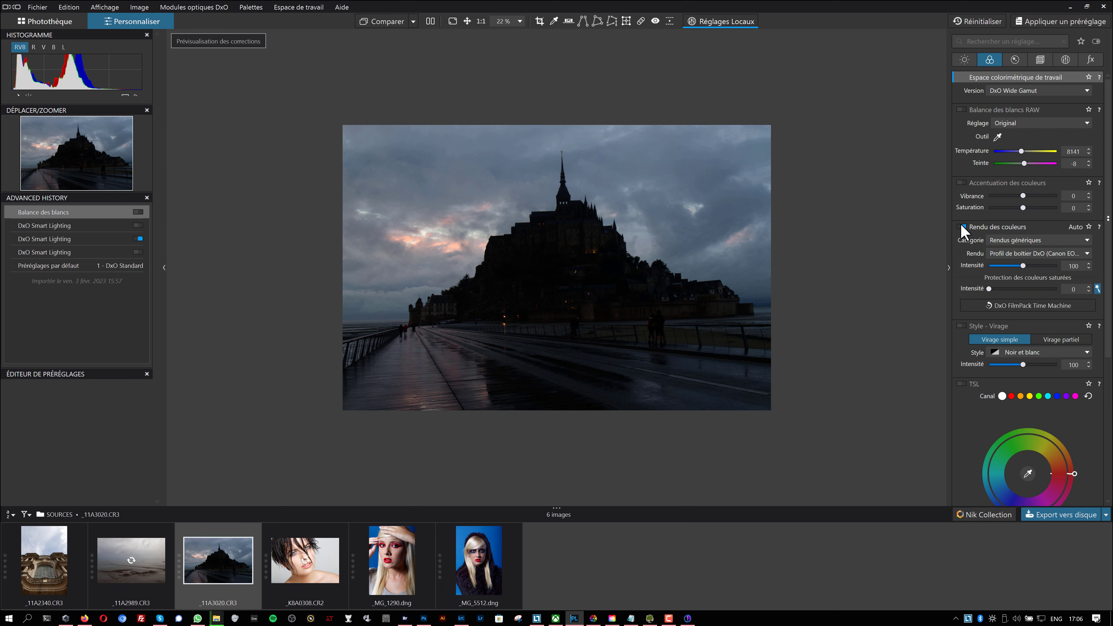
{"action": "scroll", "coordinate": [1107, 394], "scroll_direction": "down", "scroll_amount": 5}
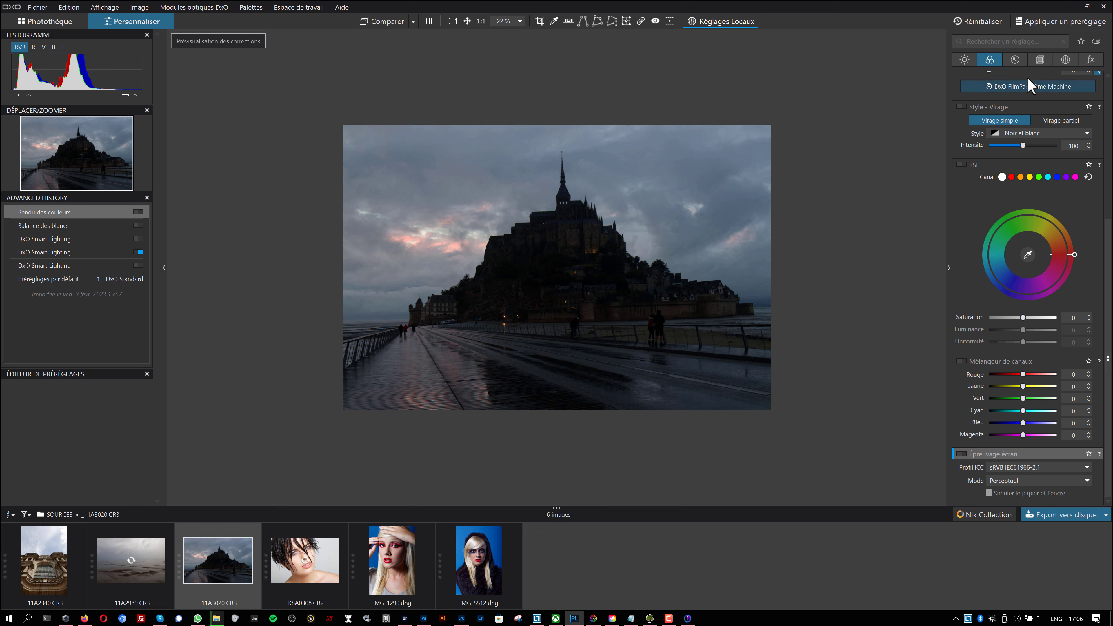
Step: Turn off the lens sharpness, chromatic aberration and DxO Denoising Technologies corrections
{"action": "left_click", "coordinate": [1015, 60]}
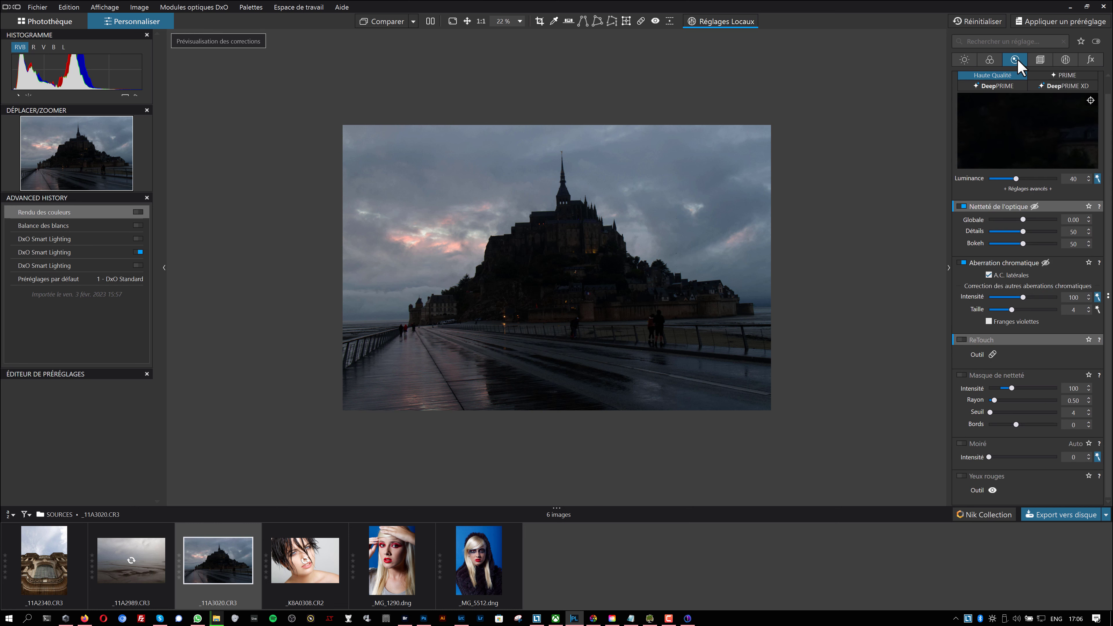
{"action": "left_click", "coordinate": [961, 206]}
{"action": "left_click", "coordinate": [963, 263]}
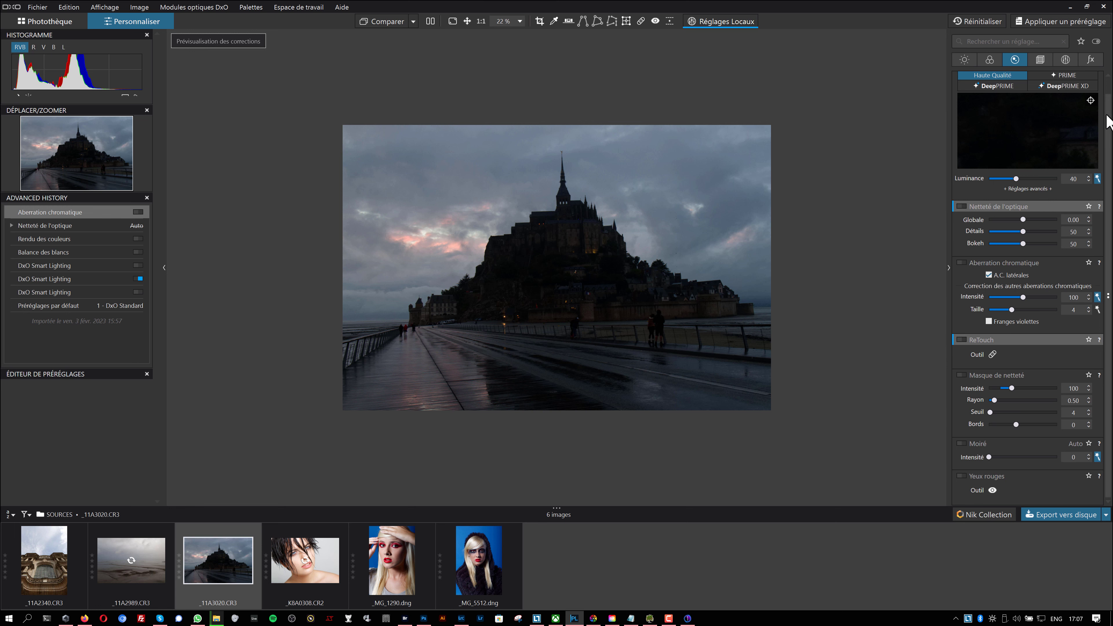
{"action": "scroll", "coordinate": [1045, 75], "scroll_direction": "up", "scroll_amount": 1}
{"action": "left_click", "coordinate": [961, 77]}
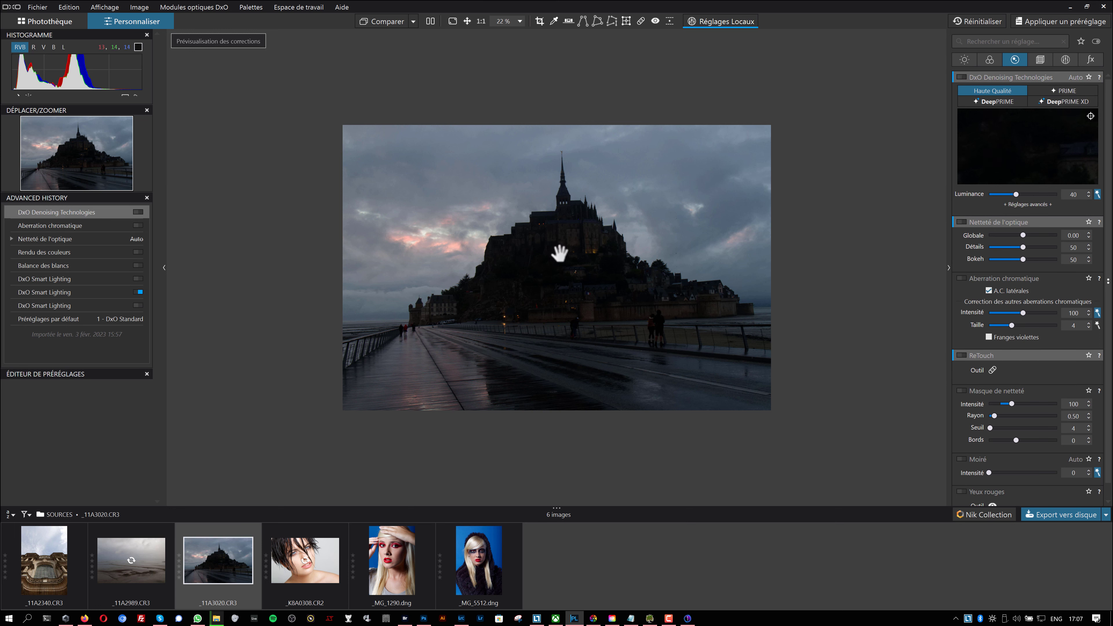
Step: Inspect the dark rock and the parked cars of _11A3020.CR3 at 200 %
{"action": "left_click", "coordinate": [519, 22]}
{"action": "left_click", "coordinate": [502, 73]}
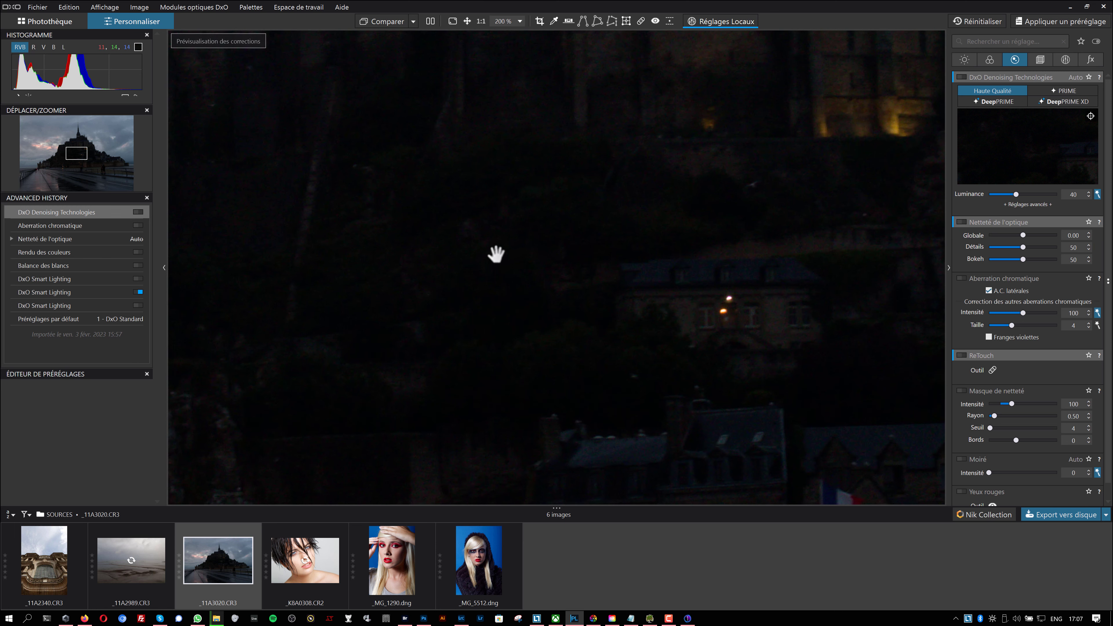
{"action": "left_click_drag", "start_coordinate": [494, 251], "coordinate": [741, 224]}
{"action": "left_click_drag", "start_coordinate": [586, 177], "coordinate": [613, 117]}
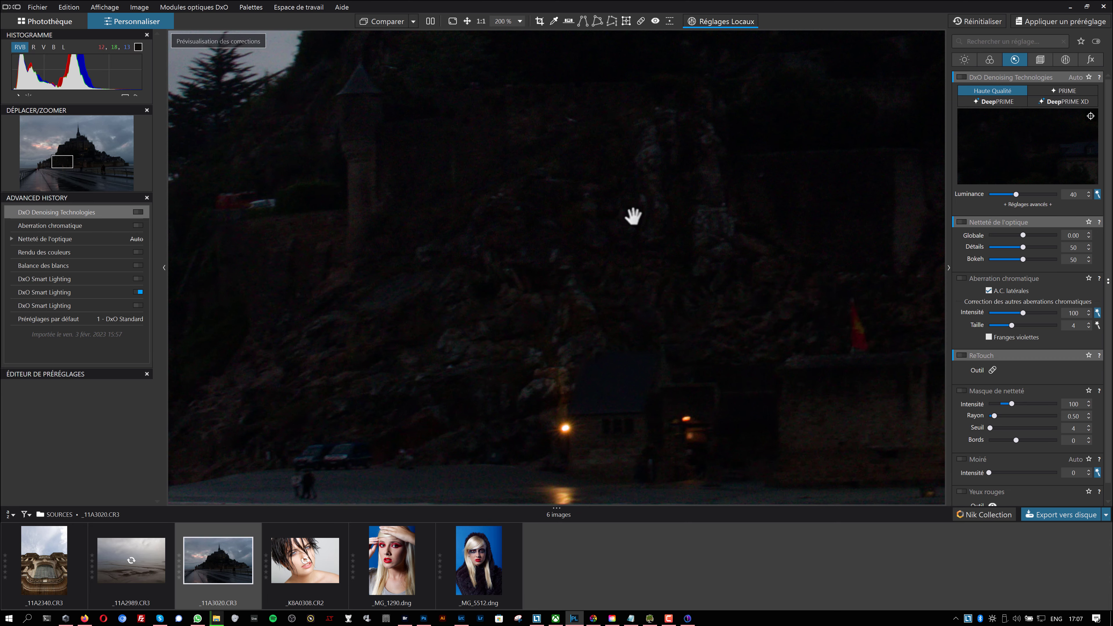
{"action": "left_click_drag", "start_coordinate": [633, 217], "coordinate": [752, 124]}
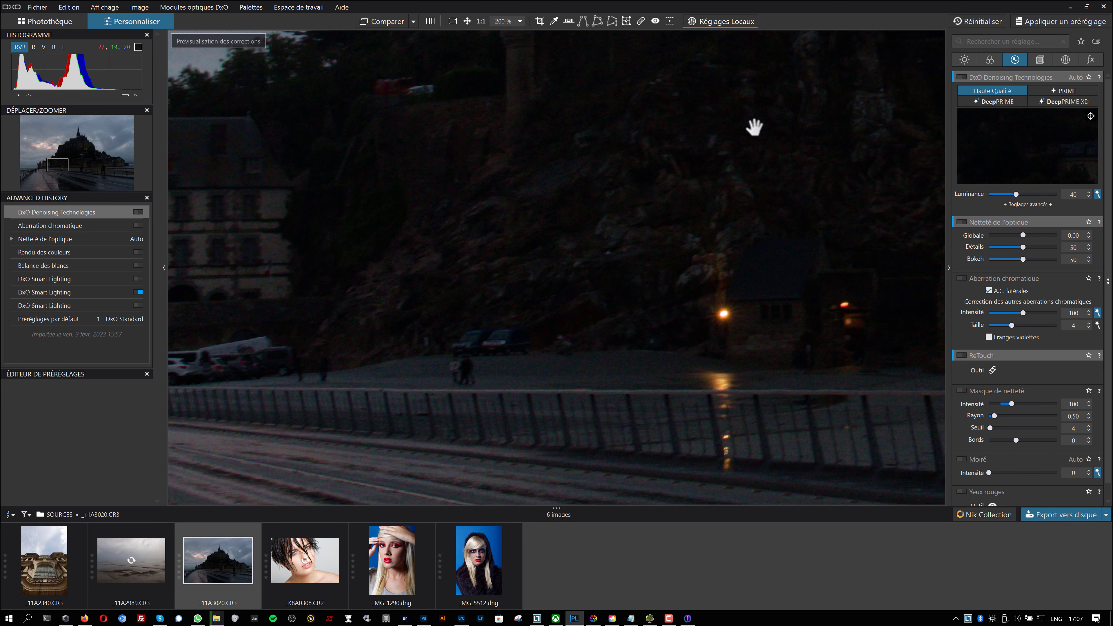
Step: Reset all corrections of _11A3020.CR3 to the default preset and inspect the rock and tower again
{"action": "left_click", "coordinate": [962, 25]}
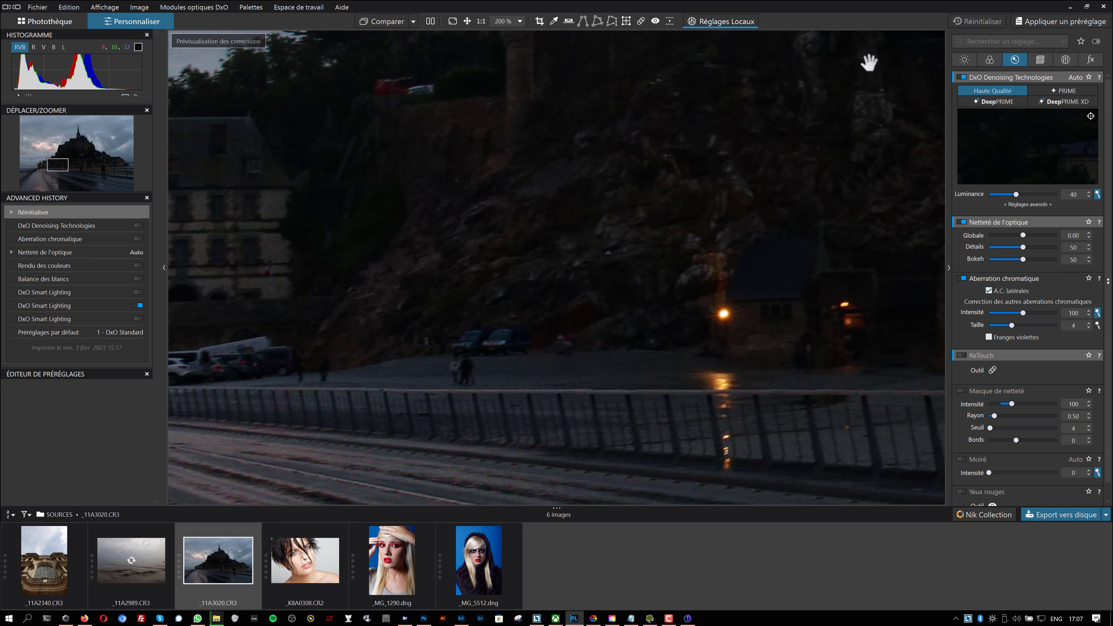
{"action": "left_click_drag", "start_coordinate": [724, 162], "coordinate": [716, 259]}
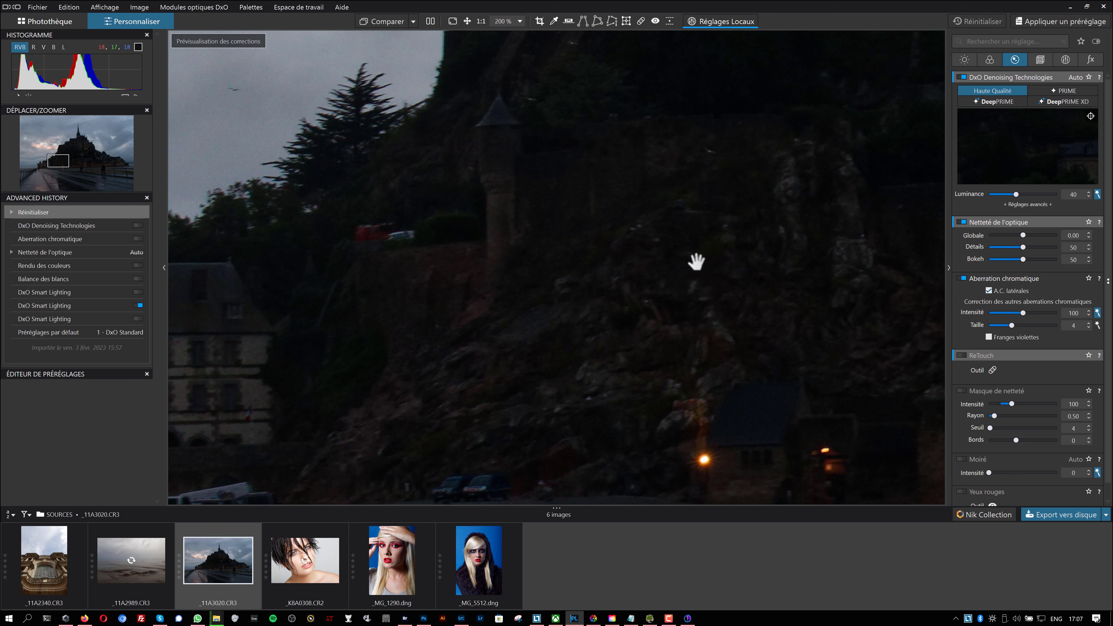
Step: Switch to darktable and open _11A3020.CR3 in the darkroom
{"action": "left_click", "coordinate": [594, 618]}
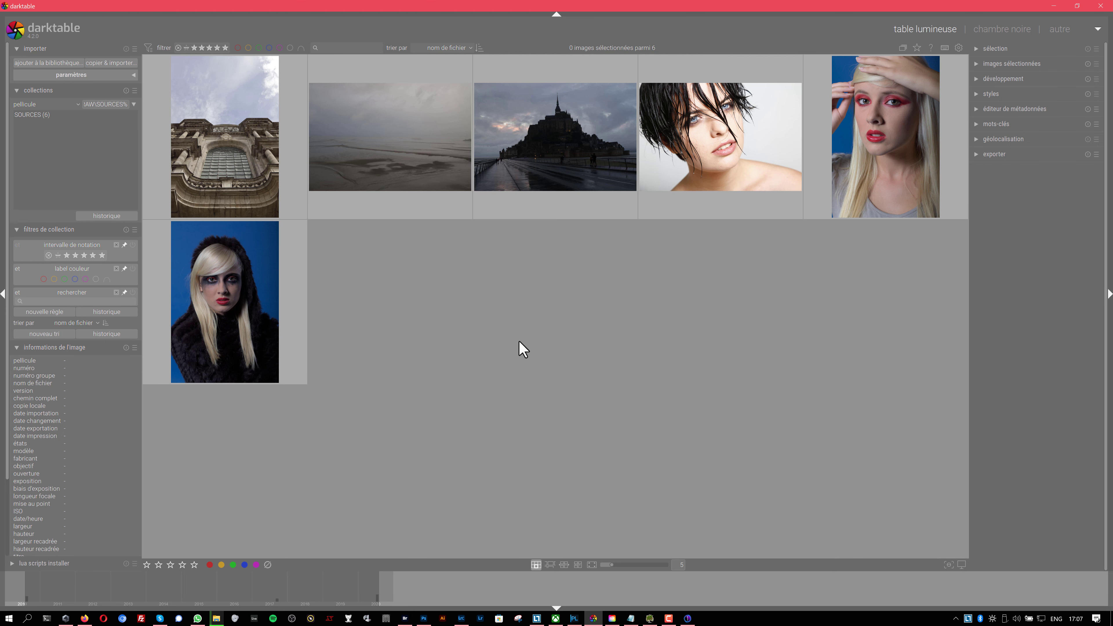
{"action": "left_click", "coordinate": [552, 138]}
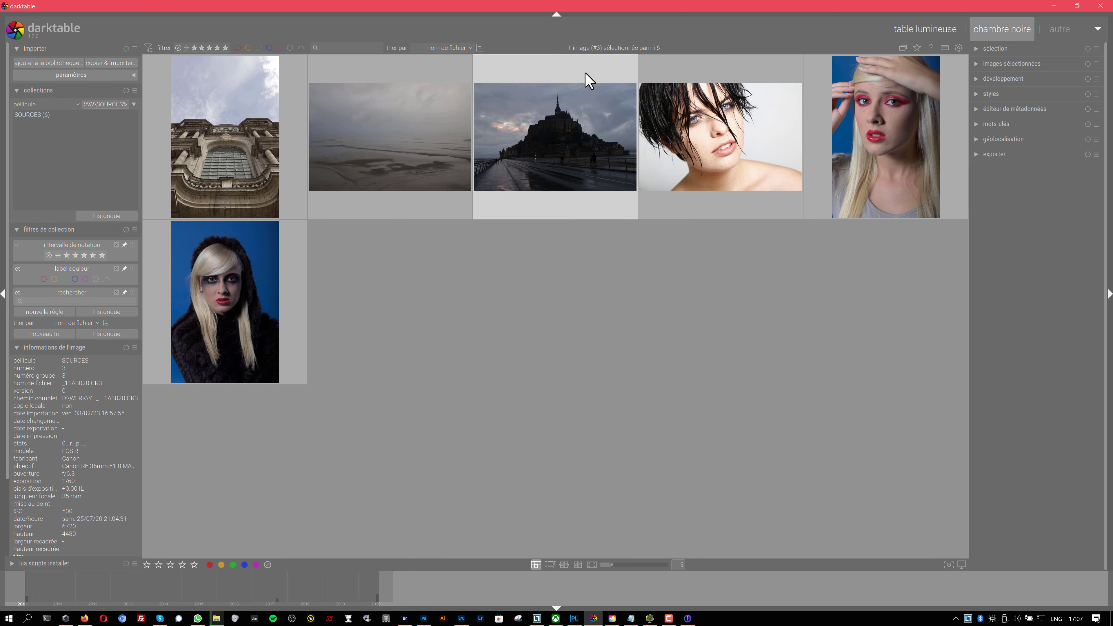
{"action": "double_click", "coordinate": [555, 125]}
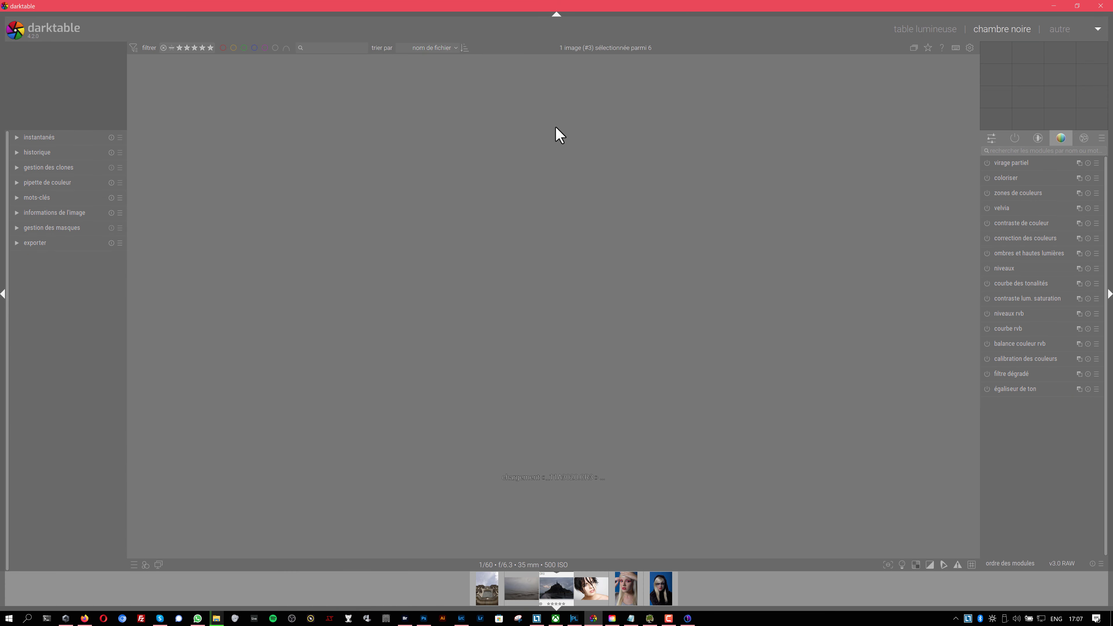
Step: Show the history of _11A3020.CR3 and compare the exposition, original and orientation states, ending on orientation
{"action": "left_click", "coordinate": [17, 153]}
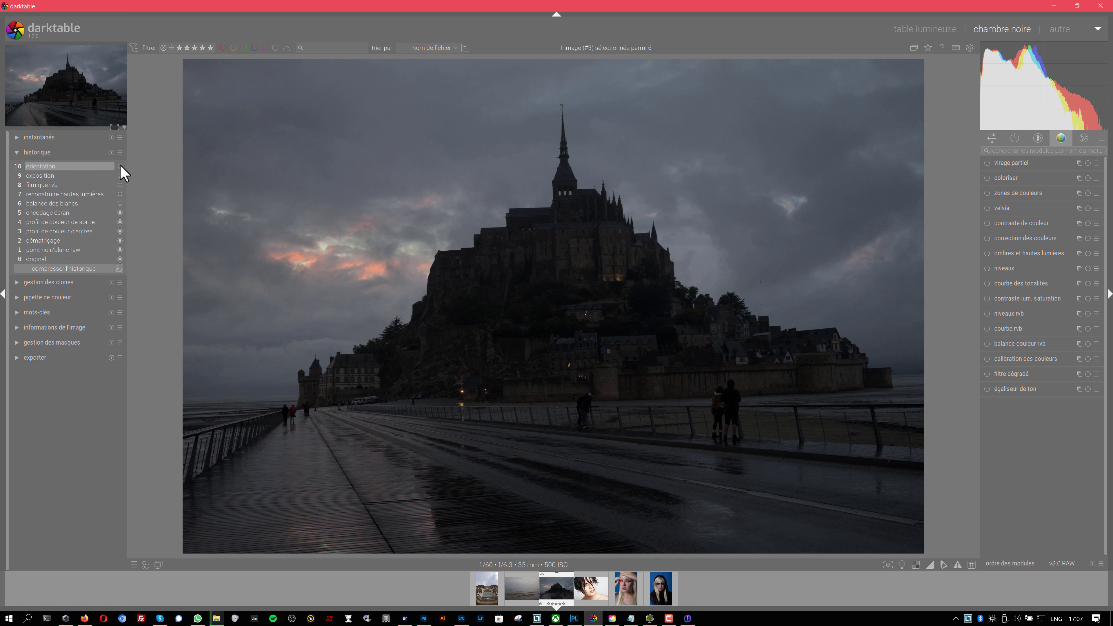
{"action": "left_click", "coordinate": [57, 176]}
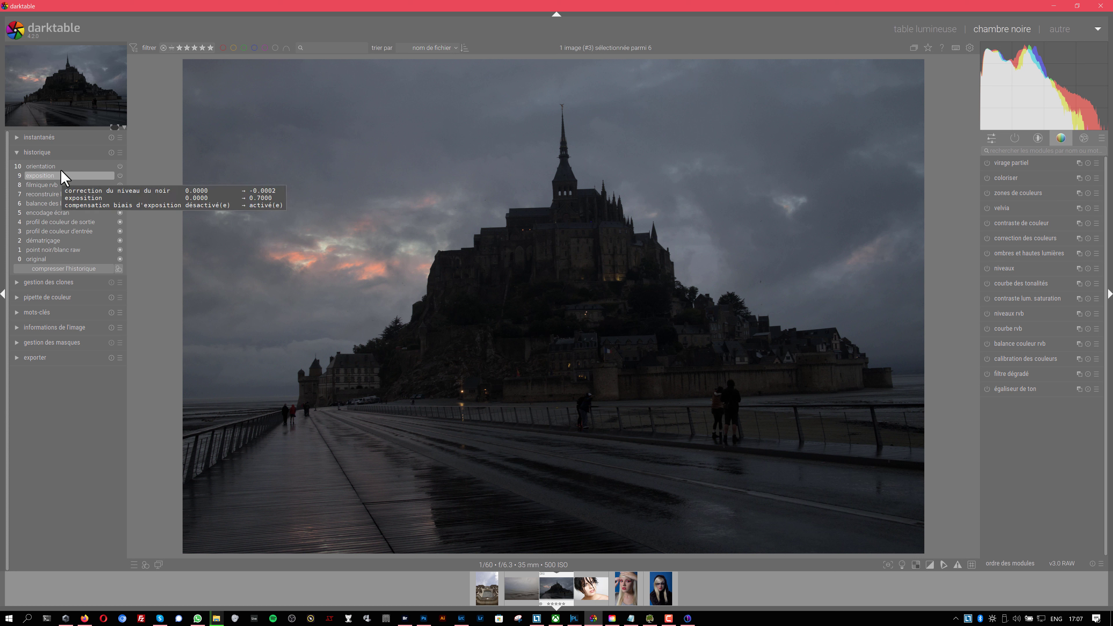
{"action": "left_click", "coordinate": [61, 167]}
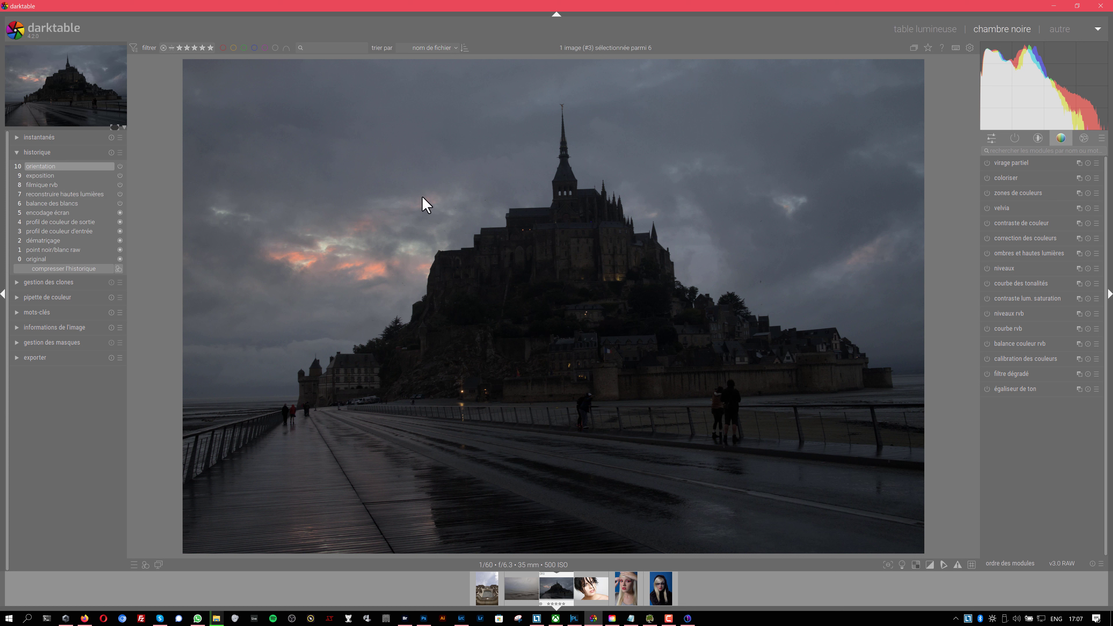
{"action": "left_click", "coordinate": [70, 259]}
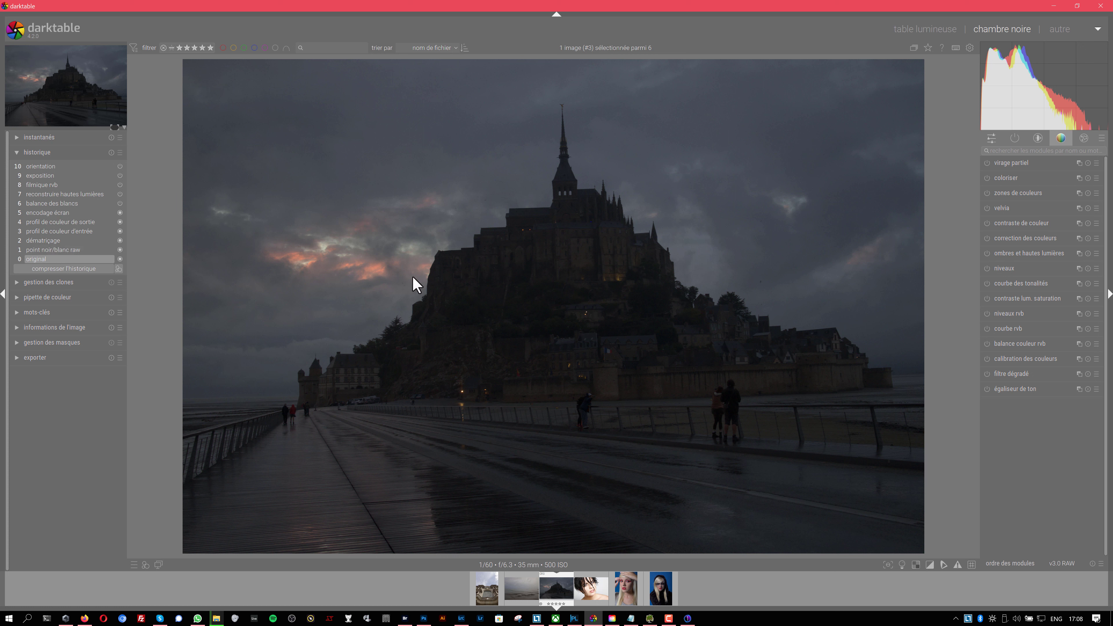
{"action": "left_click", "coordinate": [68, 167]}
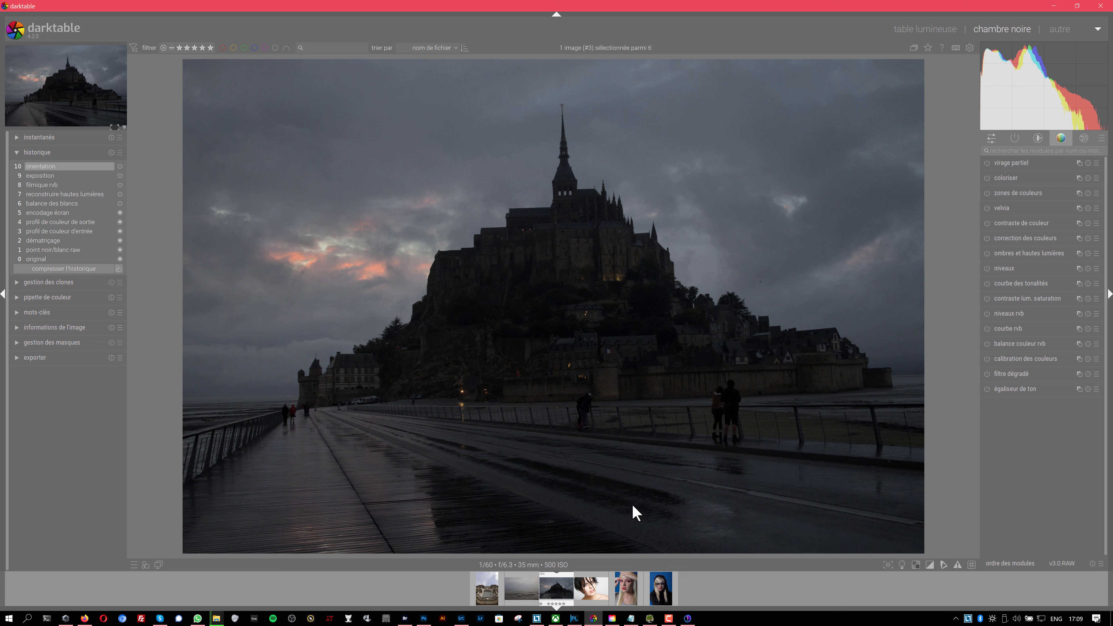
Step: Switch to DxO PhotoLab and inspect the sky and clouds of _11A2340.CR3 at 100 %
{"action": "left_click", "coordinate": [688, 621]}
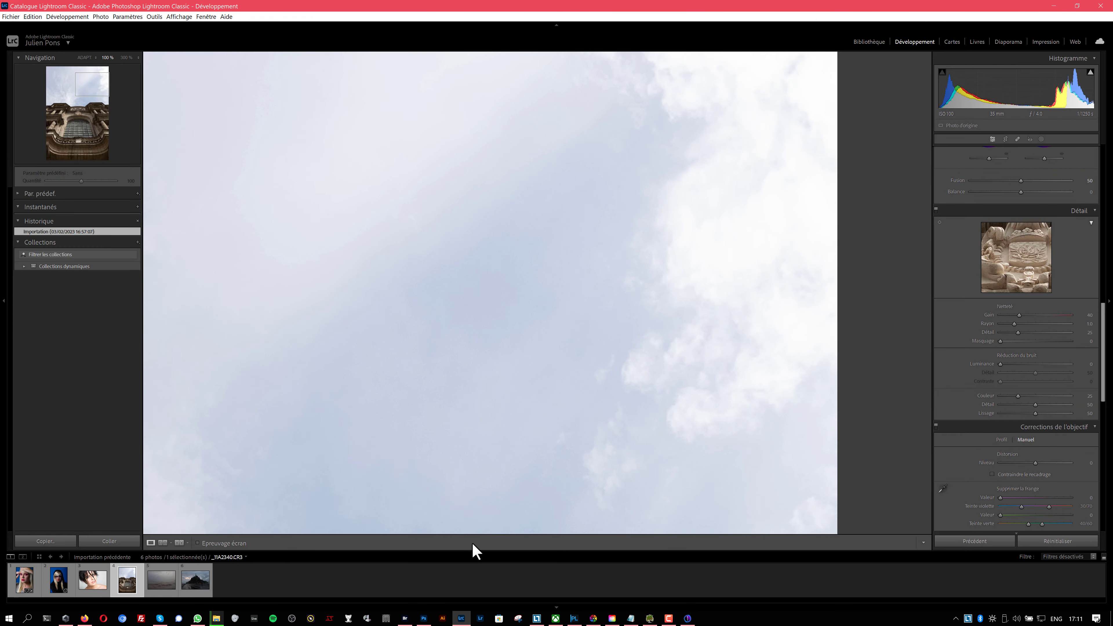
{"action": "left_click", "coordinate": [574, 619]}
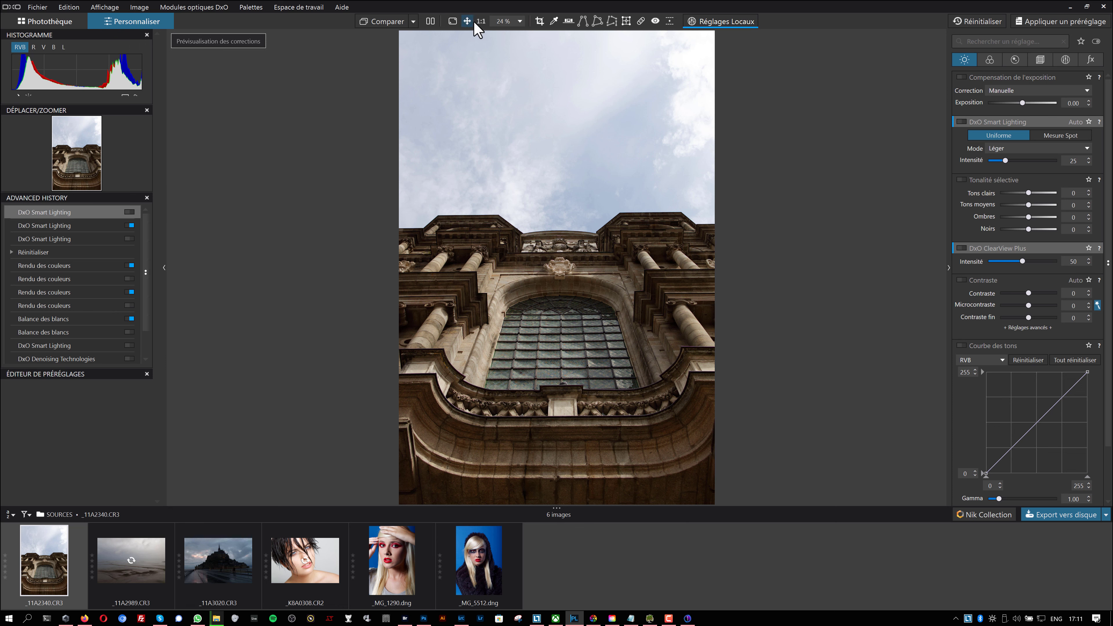
{"action": "left_click", "coordinate": [520, 21]}
{"action": "left_click", "coordinate": [518, 69]}
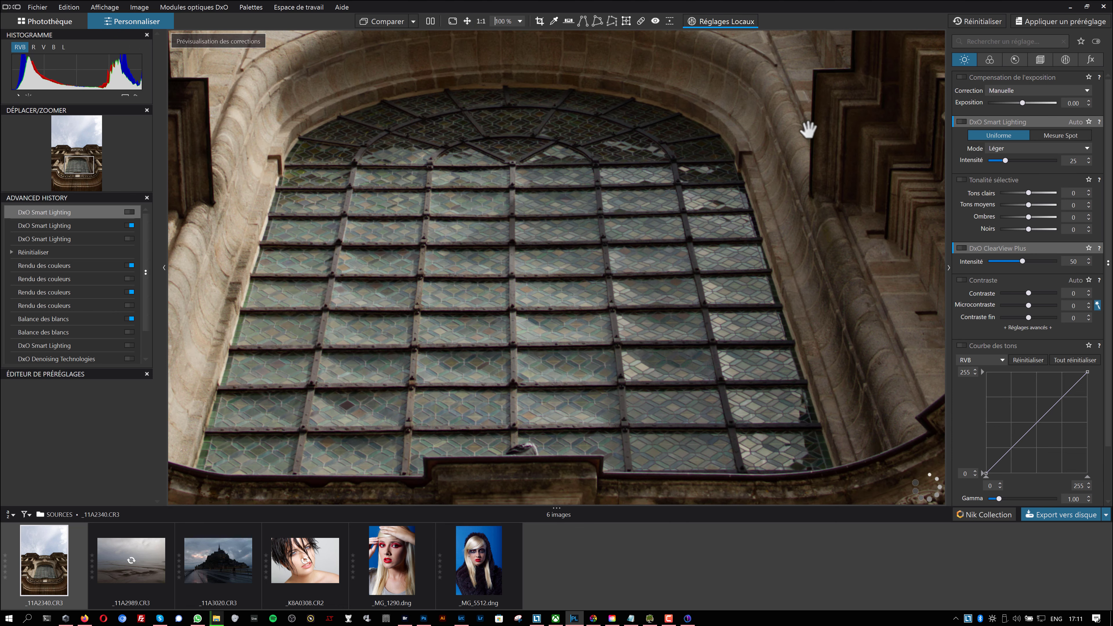
{"action": "left_click_drag", "start_coordinate": [808, 130], "coordinate": [607, 454]}
{"action": "mouse_move", "coordinate": [94, 146]}
{"action": "left_mouse_down"}
{"action": "mouse_move", "coordinate": [95, 122]}
{"action": "mouse_move", "coordinate": [112, 126]}
{"action": "mouse_move", "coordinate": [98, 125]}
{"action": "left_mouse_up"}
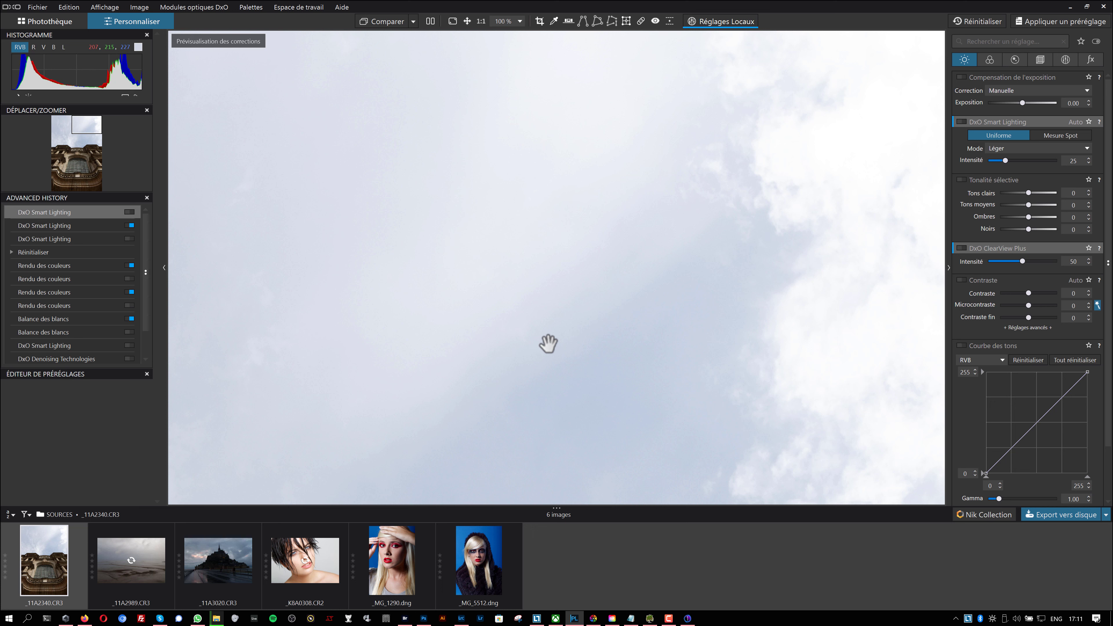
Step: Switch to darktable and open _11A2340.CR3 in the darkroom
{"action": "left_click", "coordinate": [593, 618]}
{"action": "left_click", "coordinate": [489, 589]}
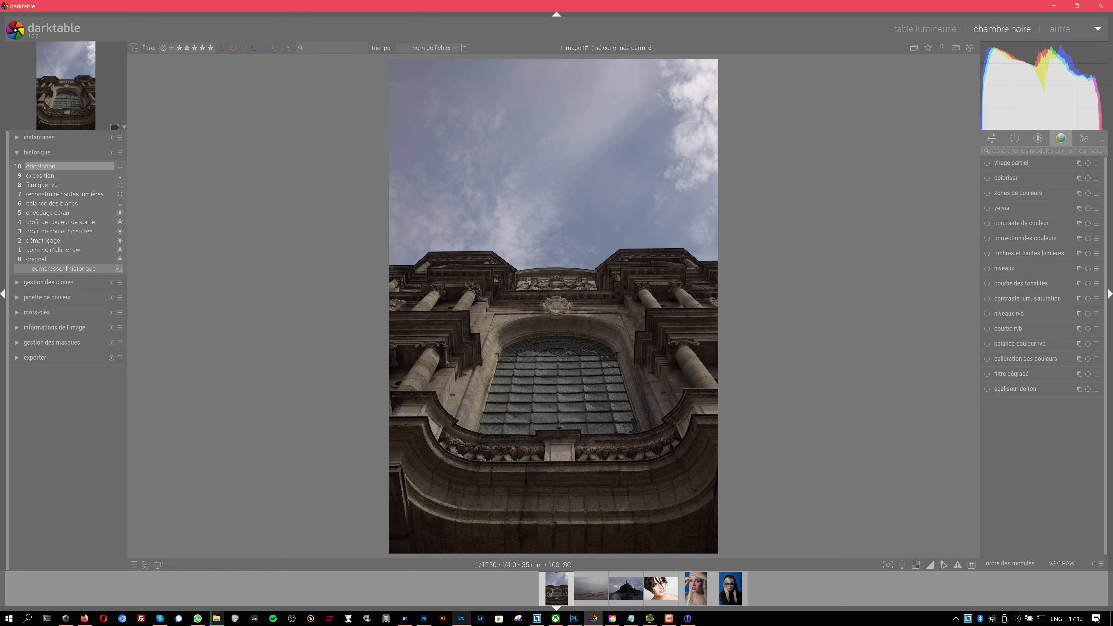
Step: Switch to Lightroom Classic, set the highlights of _11A2340.CR3 to -100 and inspect the clouds at 100 %
{"action": "left_click", "coordinate": [467, 622]}
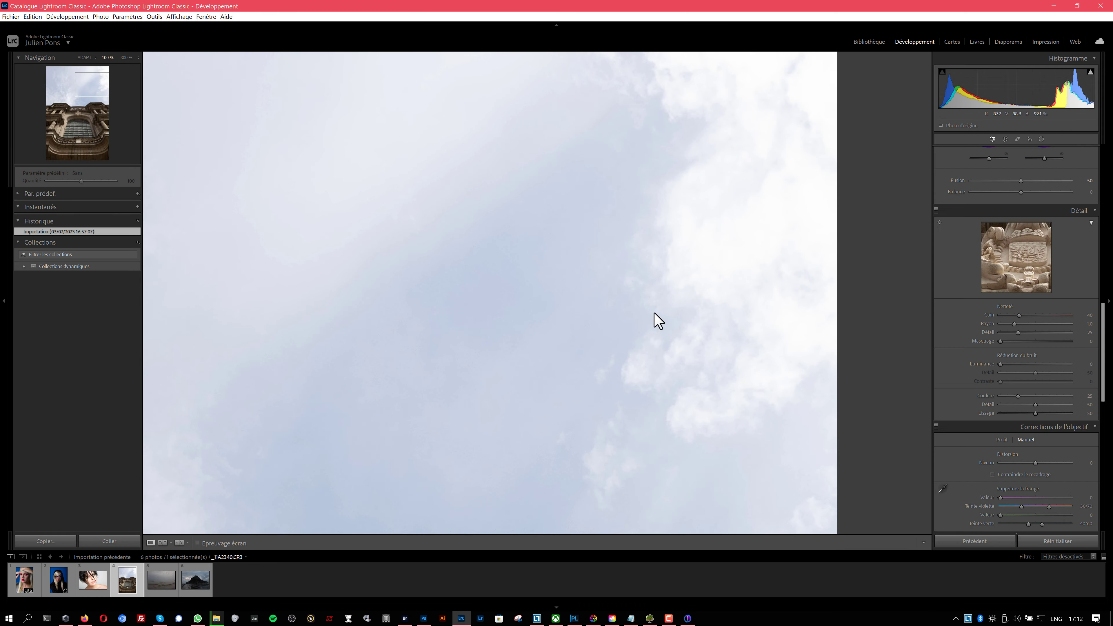
{"action": "left_click", "coordinate": [595, 301]}
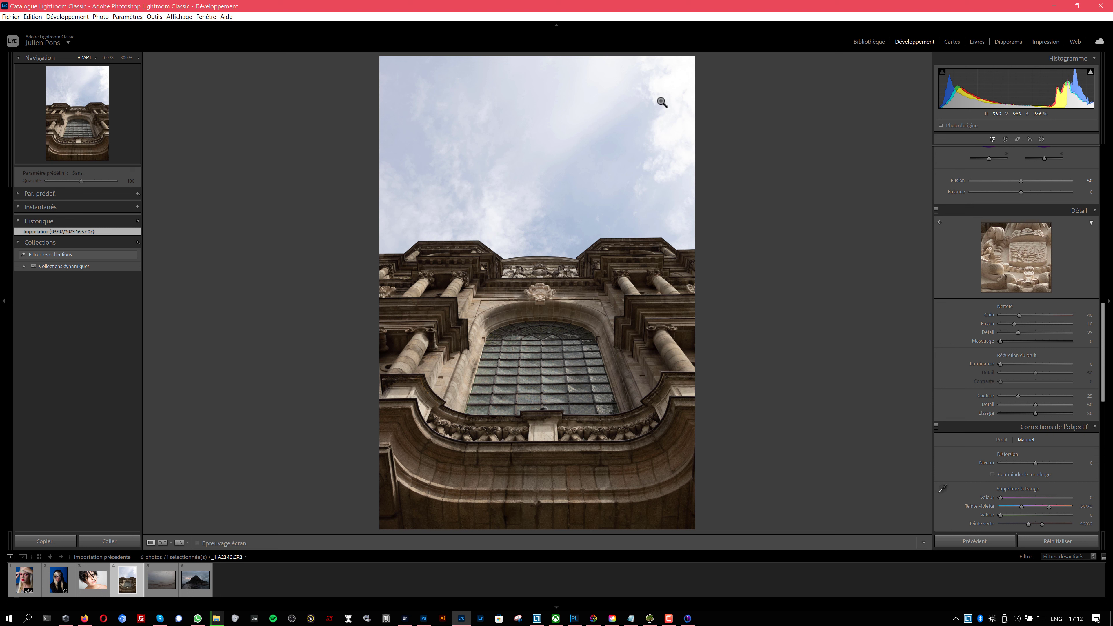
{"action": "scroll", "coordinate": [1101, 171], "scroll_direction": "up", "scroll_amount": 10}
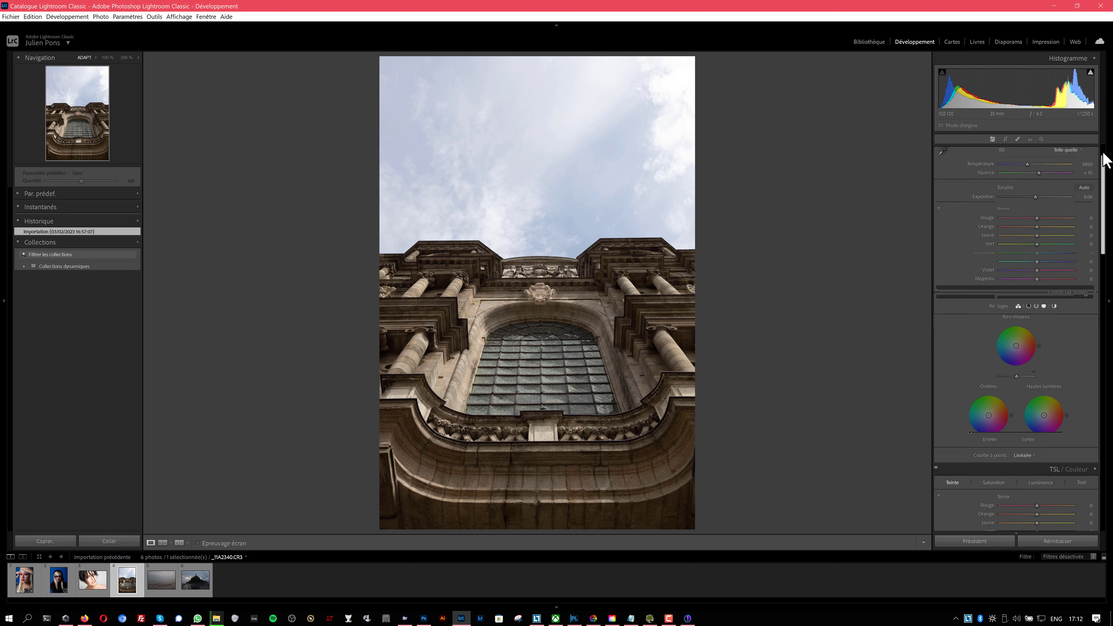
{"action": "left_click_drag", "start_coordinate": [1035, 220], "coordinate": [1000, 220]}
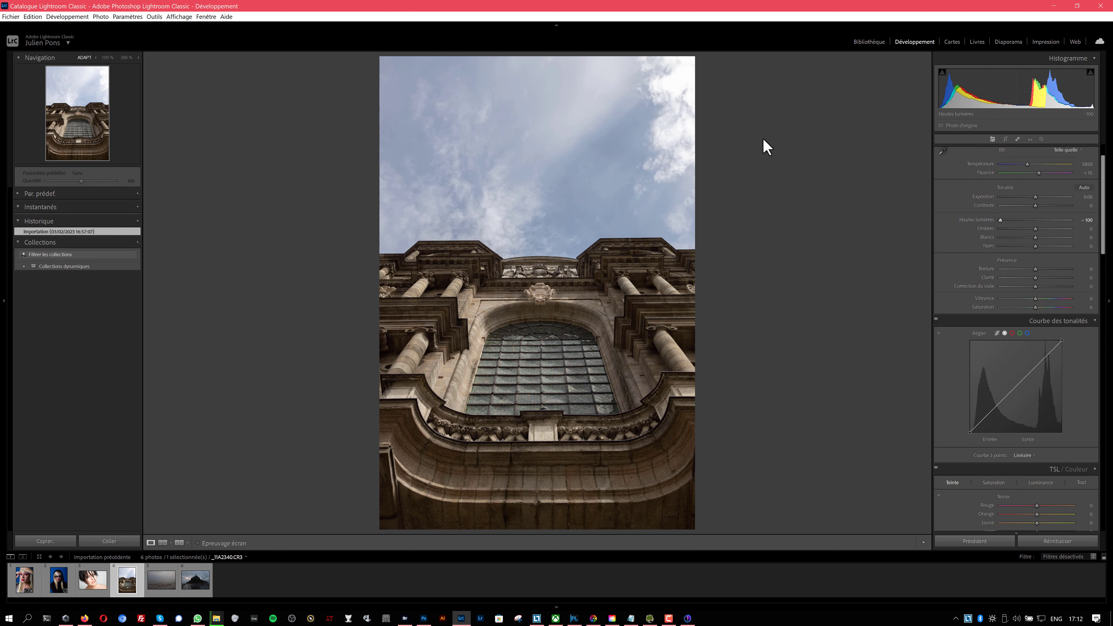
{"action": "left_click", "coordinate": [691, 101]}
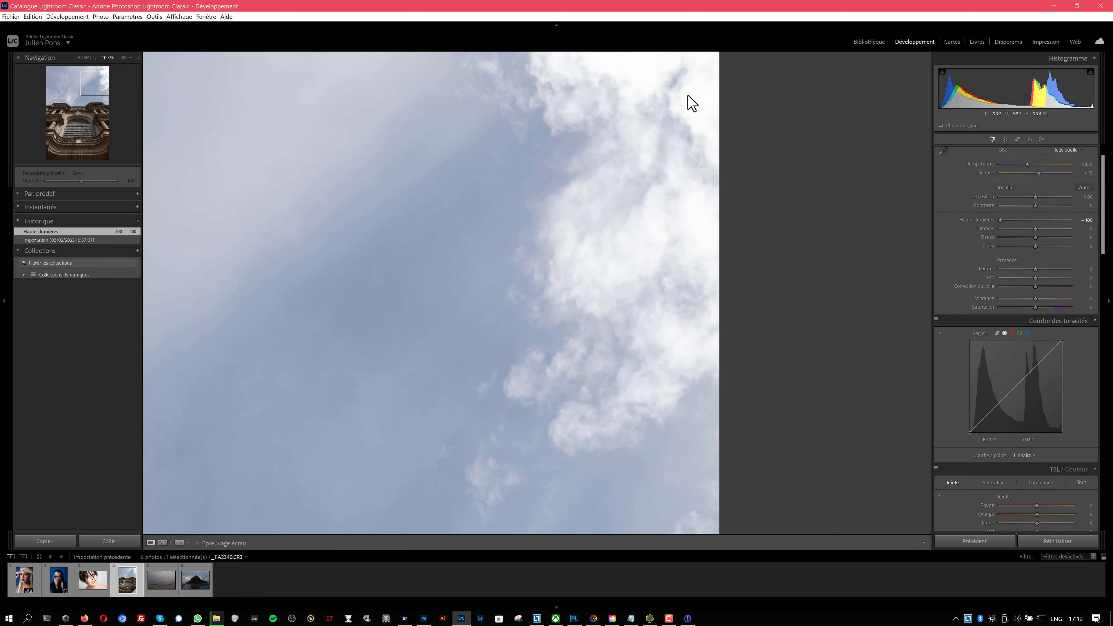
Step: Compare the sky with highlights at 0 and -100, ending with highlights reset to 0 and the whole photo in view
{"action": "double_click", "coordinate": [973, 218]}
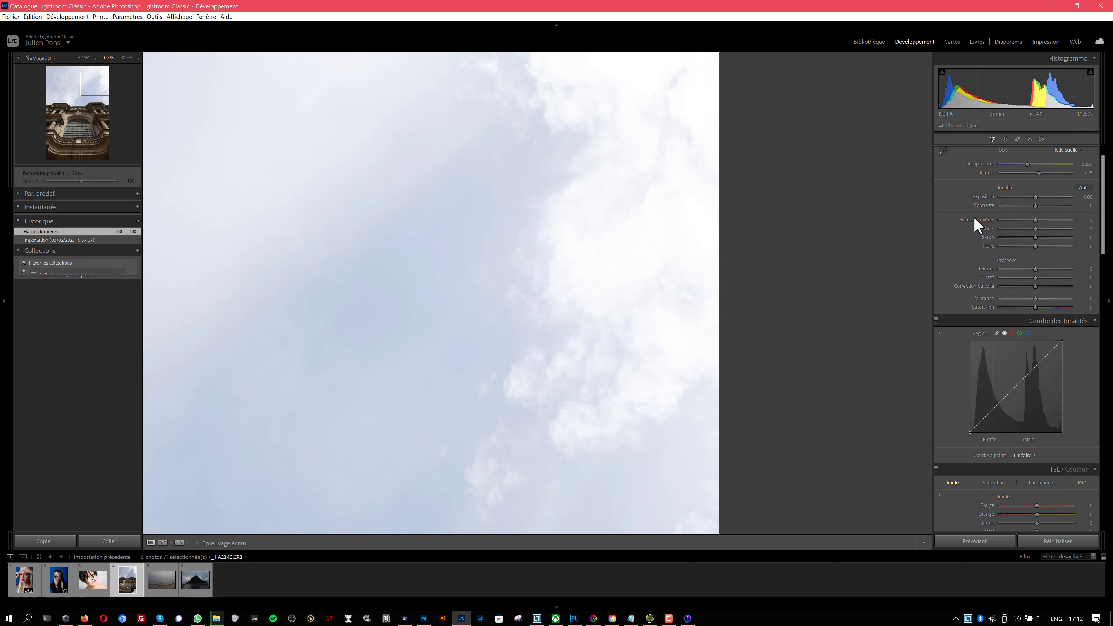
{"action": "left_click_drag", "start_coordinate": [974, 218], "coordinate": [868, 218]}
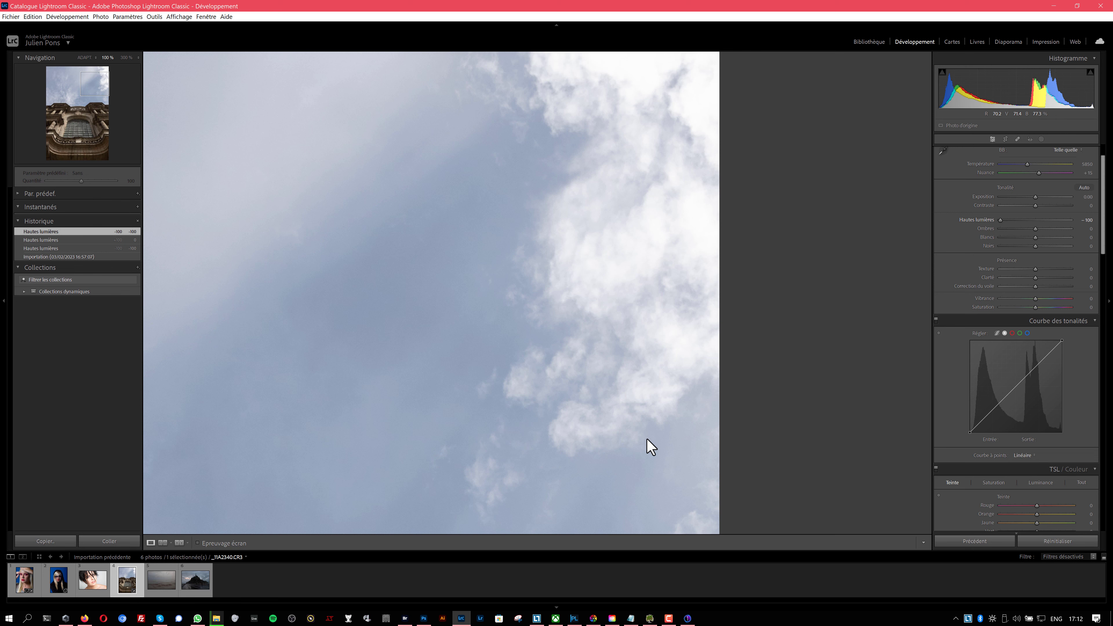
{"action": "left_click", "coordinate": [651, 446]}
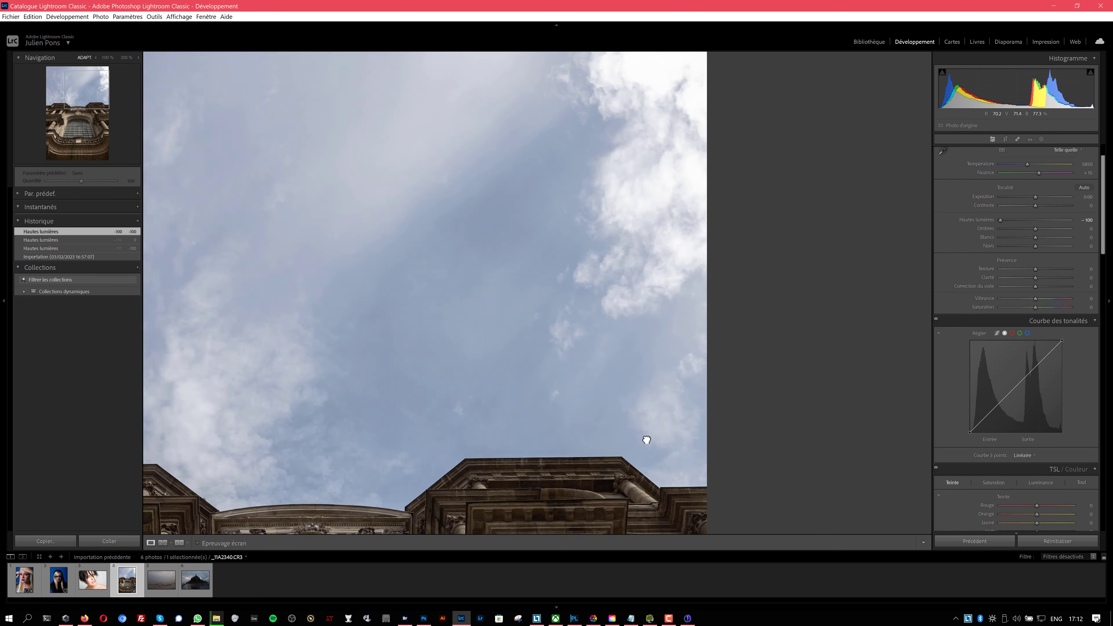
{"action": "double_click", "coordinate": [976, 220]}
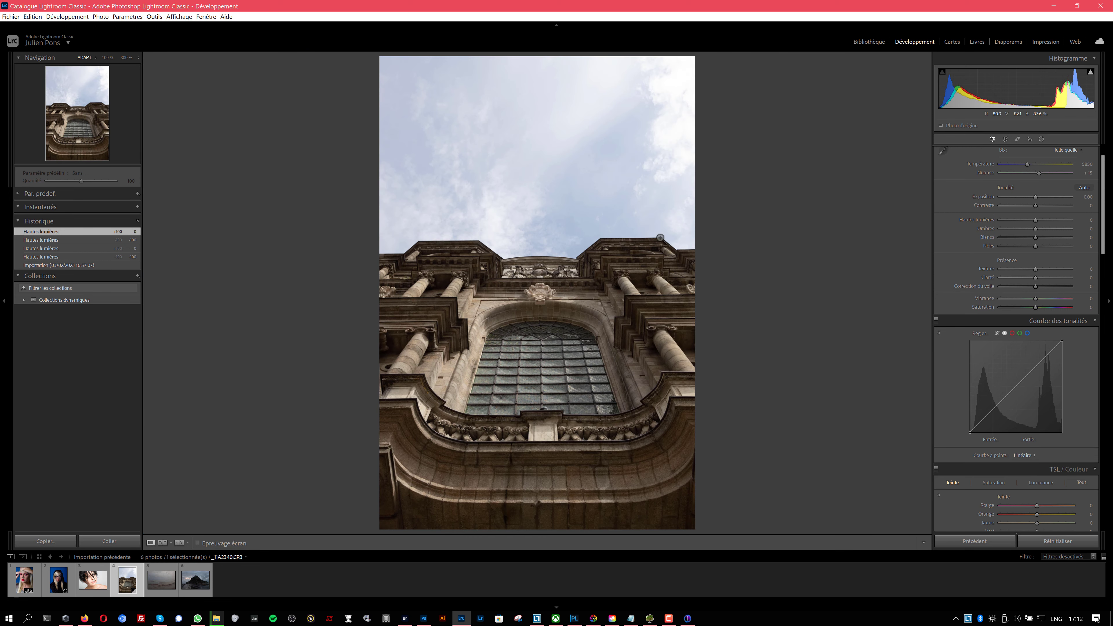
Step: Switch to darktable and compare the orientation and original history states on the brightest clouds at 200 %, ending on original
{"action": "left_click", "coordinate": [593, 619]}
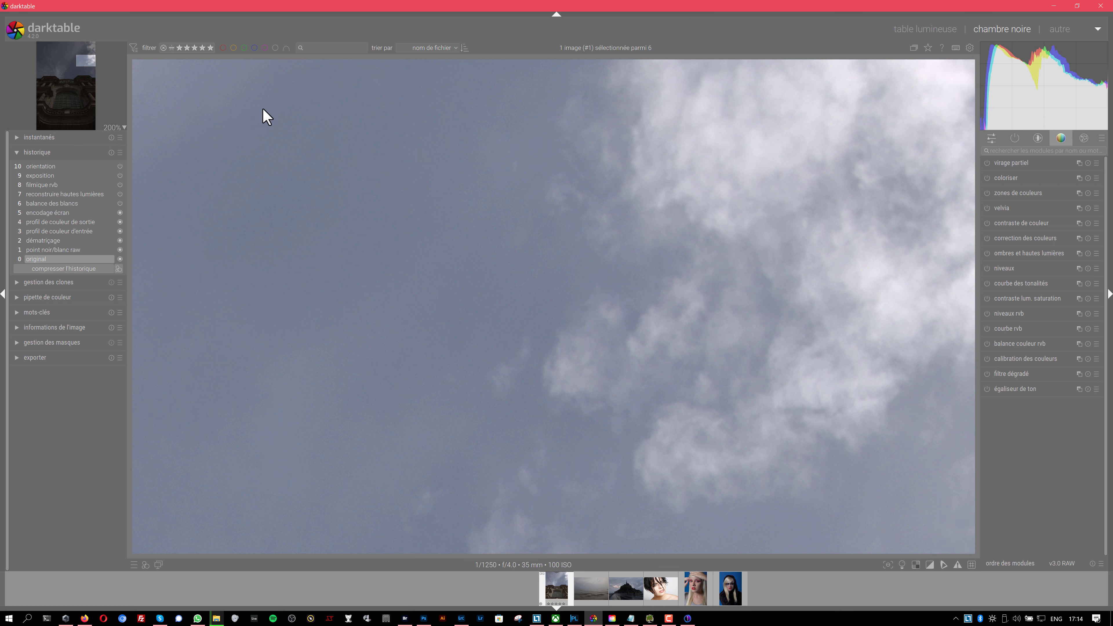
{"action": "left_click", "coordinate": [97, 56]}
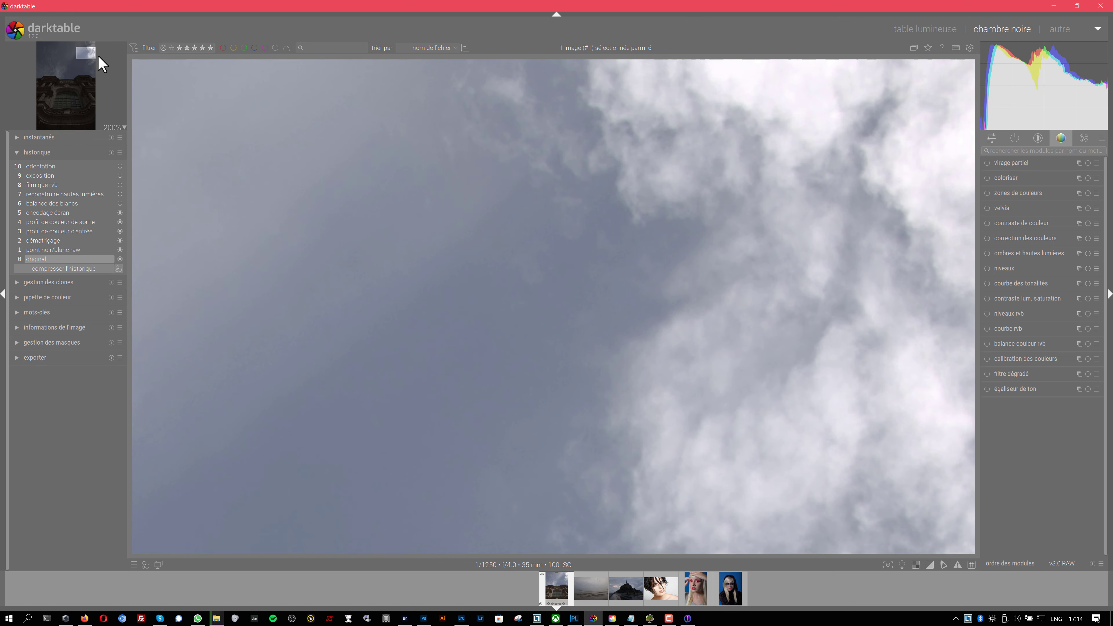
{"action": "left_click", "coordinate": [87, 50]}
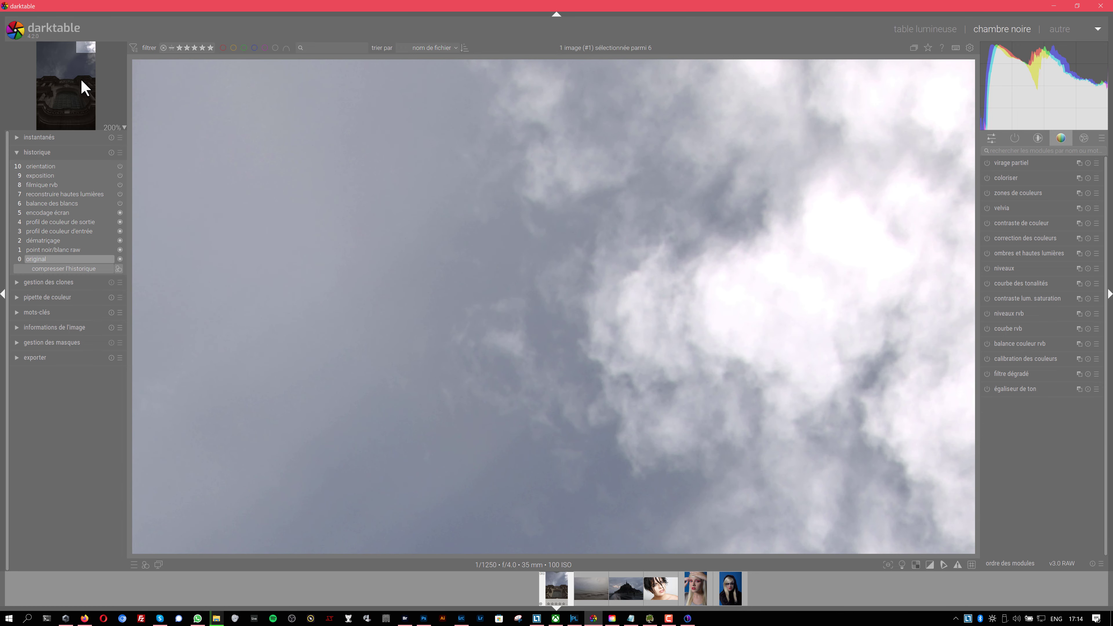
{"action": "left_click", "coordinate": [51, 167]}
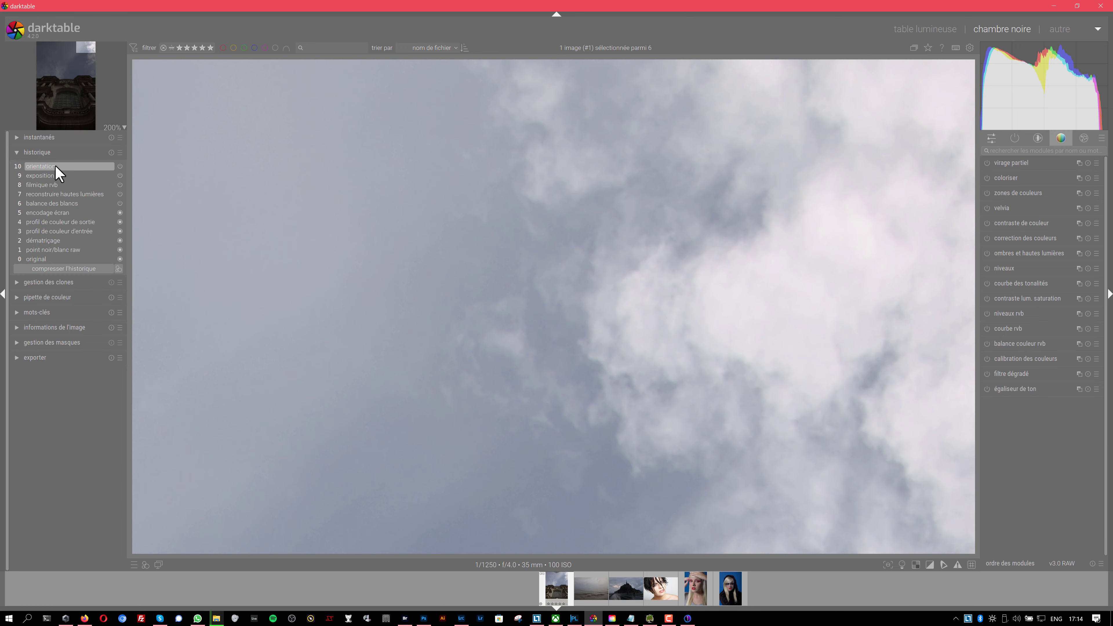
{"action": "mouse_move", "coordinate": [93, 49]}
{"action": "left_mouse_down"}
{"action": "mouse_move", "coordinate": [100, 64]}
{"action": "mouse_move", "coordinate": [100, 43]}
{"action": "left_mouse_up"}
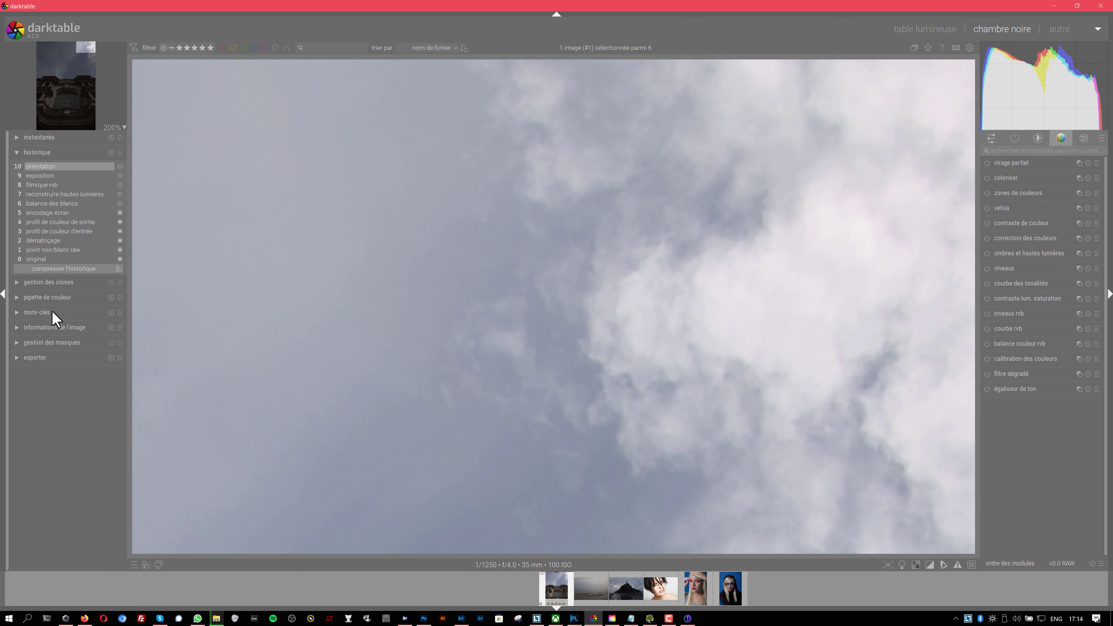
{"action": "left_click", "coordinate": [63, 259]}
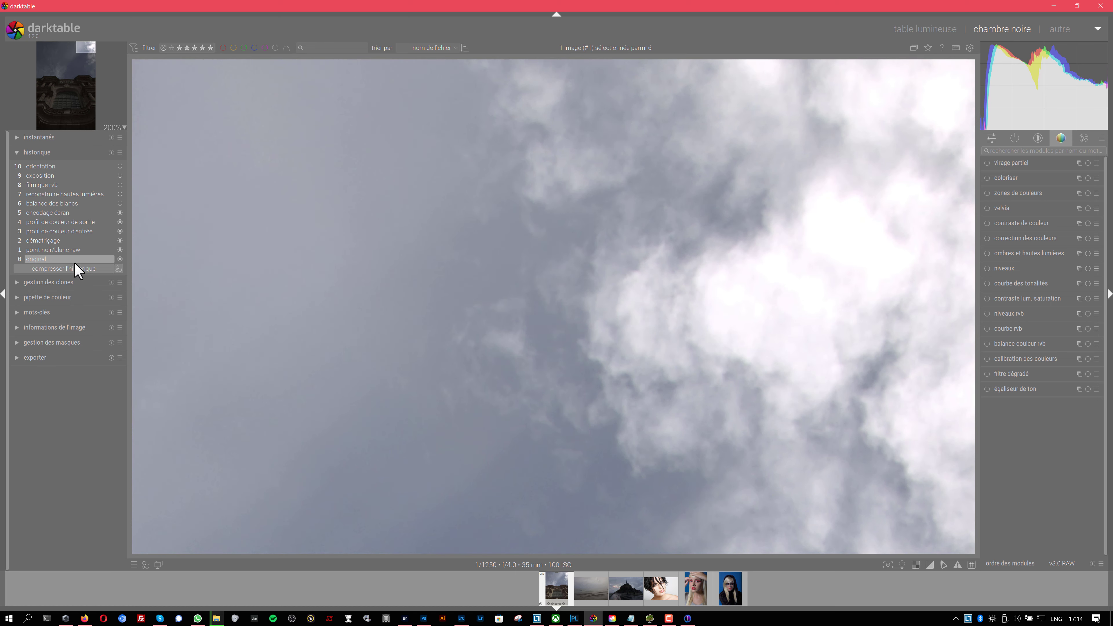
Step: Switch to Lightroom Classic and, viewing the clouds at 100 %, set highlights to -100 and exposure to about -2.81
{"action": "left_click", "coordinate": [461, 618]}
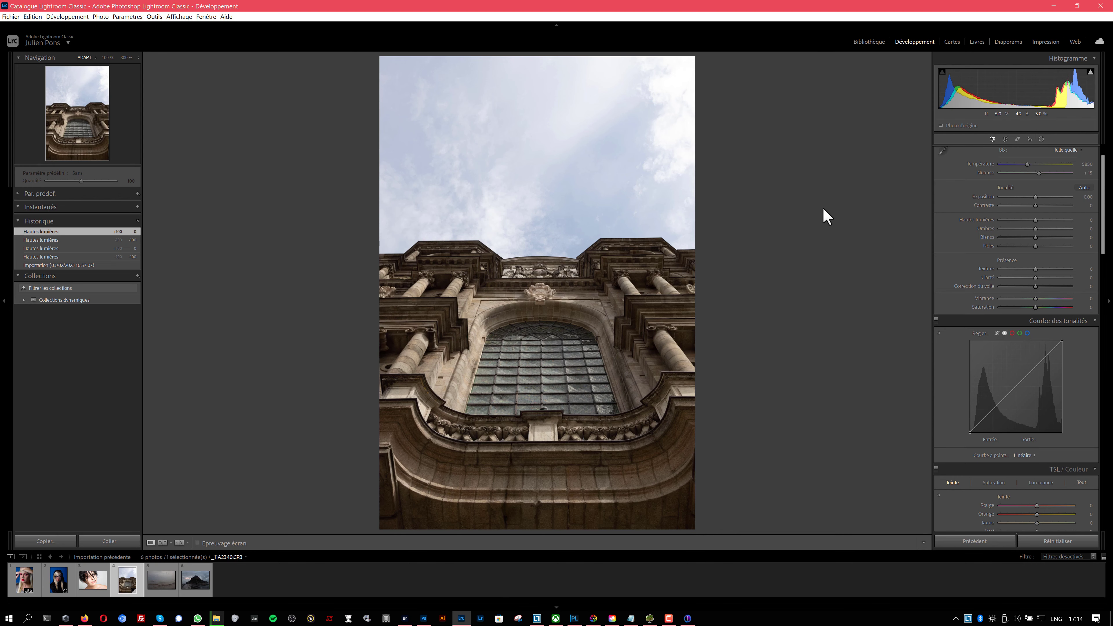
{"action": "left_click", "coordinate": [676, 74]}
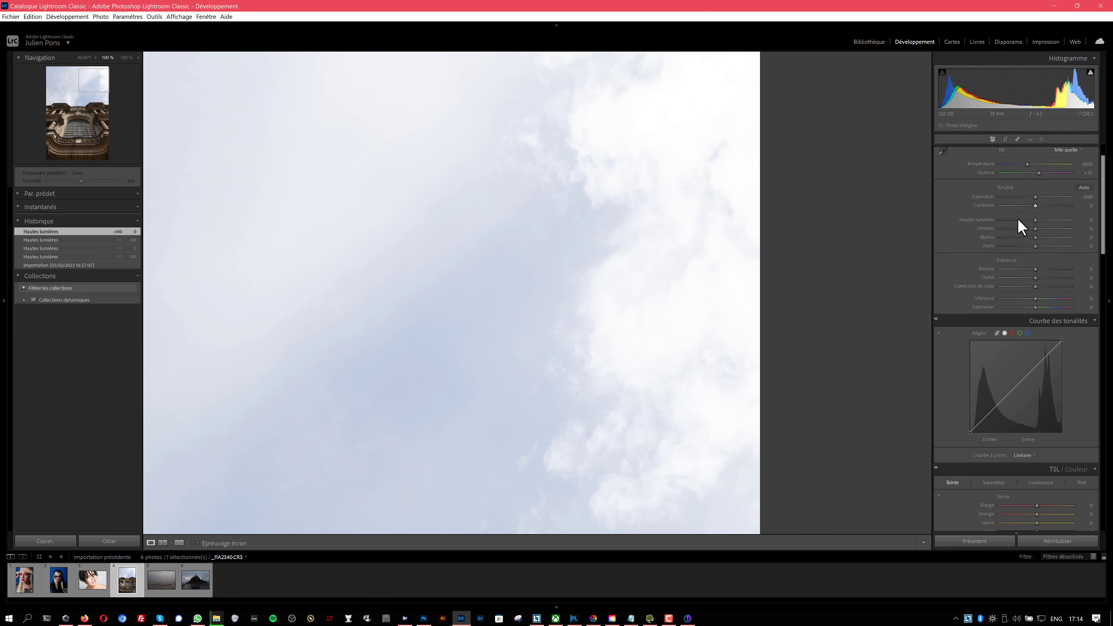
{"action": "left_click_drag", "start_coordinate": [1017, 219], "coordinate": [875, 223]}
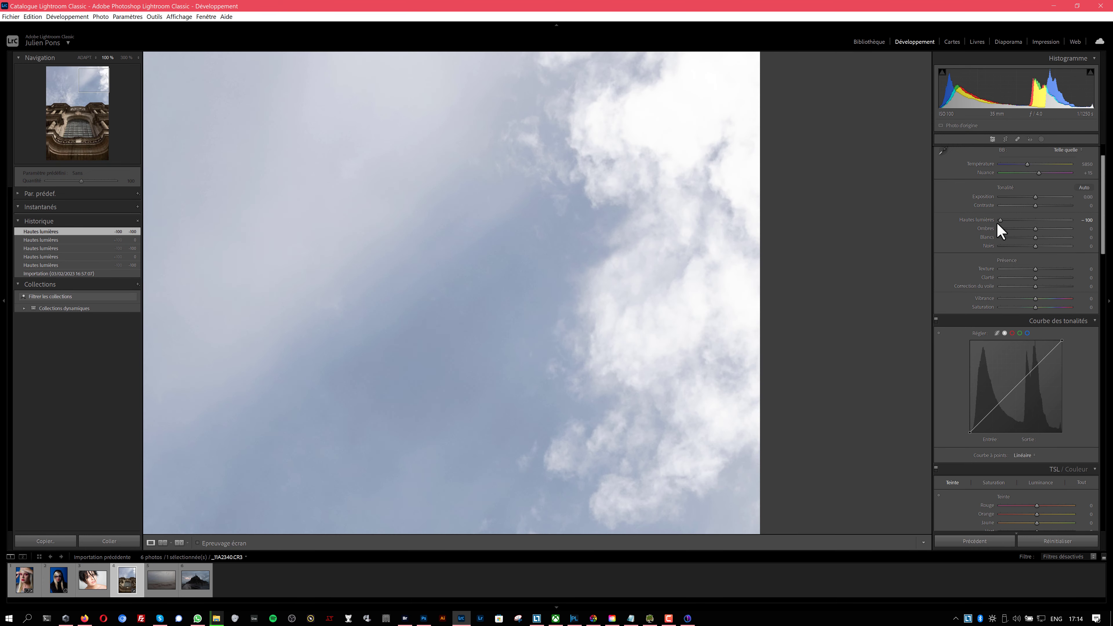
{"action": "left_click_drag", "start_coordinate": [1035, 197], "coordinate": [1012, 197]}
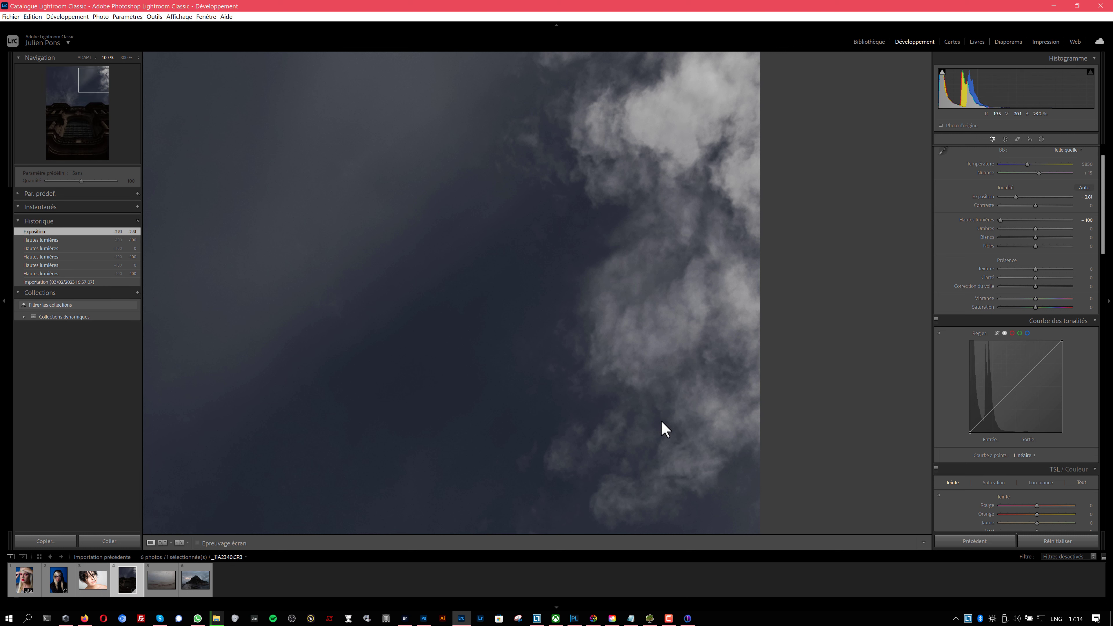
Step: Switch to DxO PhotoLab, enable DxO Smart Lighting and DxO ClearView Plus, and set the exposure compensation to -2.17
{"action": "left_click", "coordinate": [574, 618]}
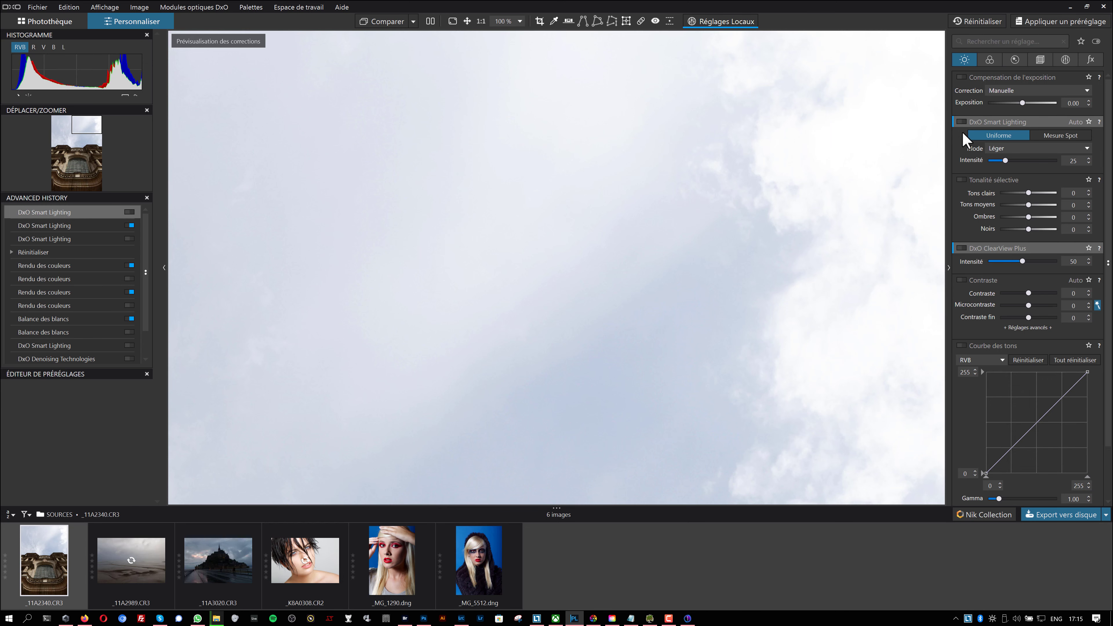
{"action": "left_click", "coordinate": [962, 122]}
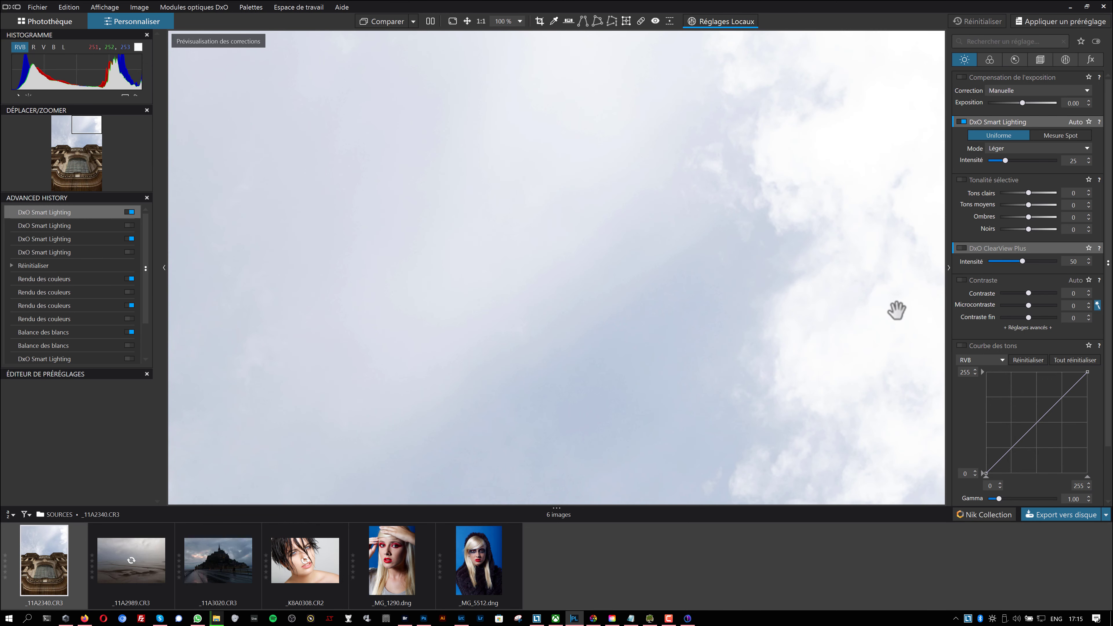
{"action": "left_click", "coordinate": [962, 249]}
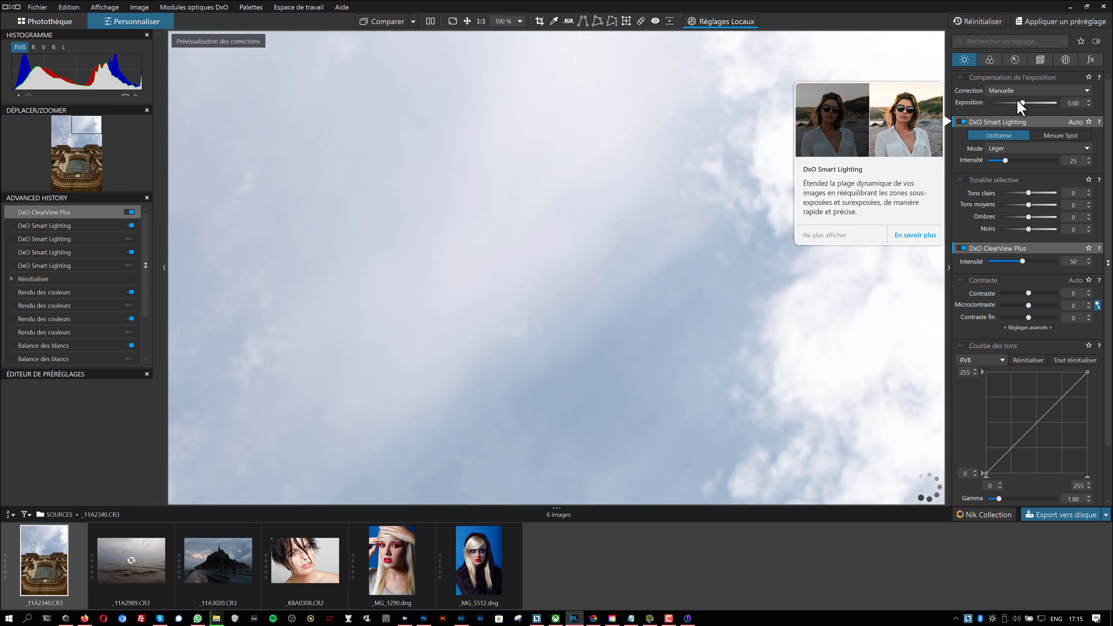
{"action": "left_click_drag", "start_coordinate": [1021, 103], "coordinate": [1003, 103]}
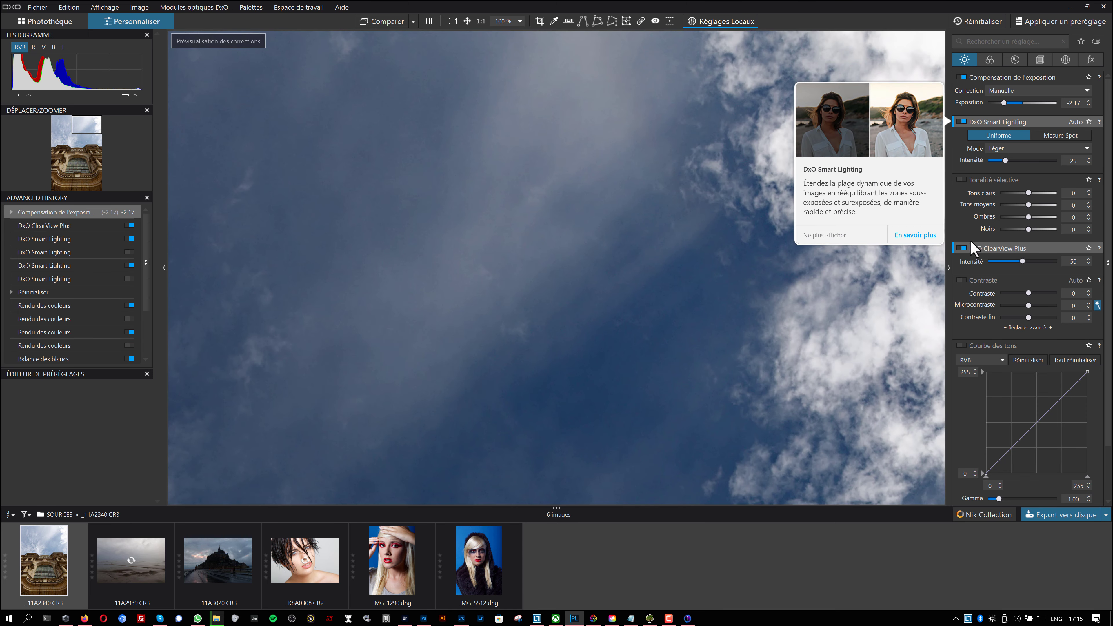
Step: Turn off DxO ClearView Plus, DxO Smart Lighting and the exposure compensation while inspecting the clouds
{"action": "left_click", "coordinate": [963, 248]}
{"action": "left_click", "coordinate": [962, 122]}
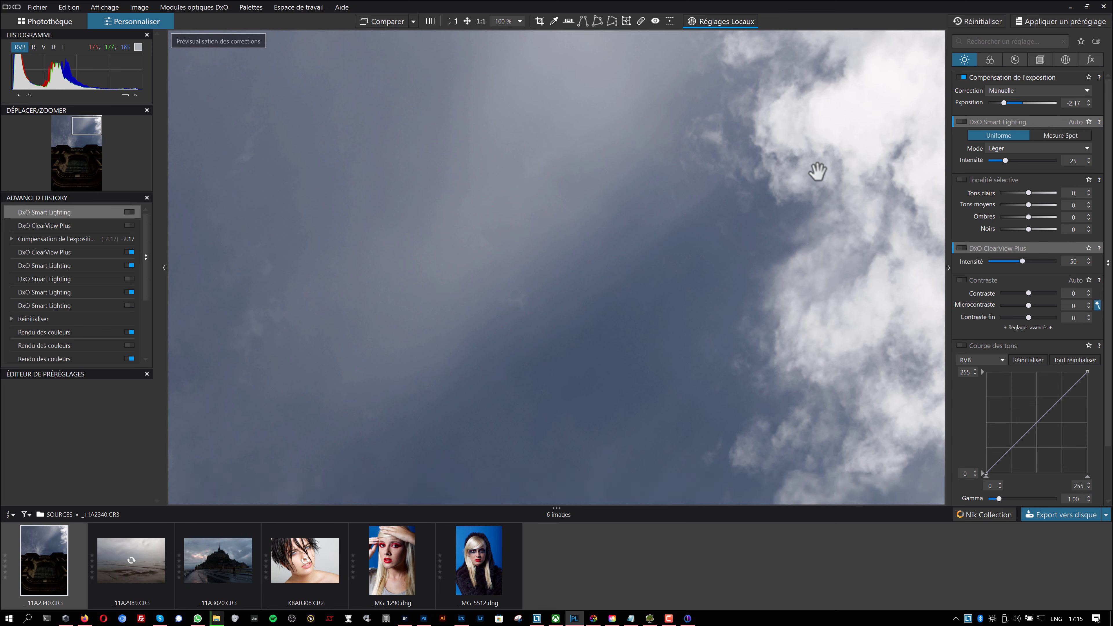
{"action": "left_click_drag", "start_coordinate": [815, 169], "coordinate": [819, 116]}
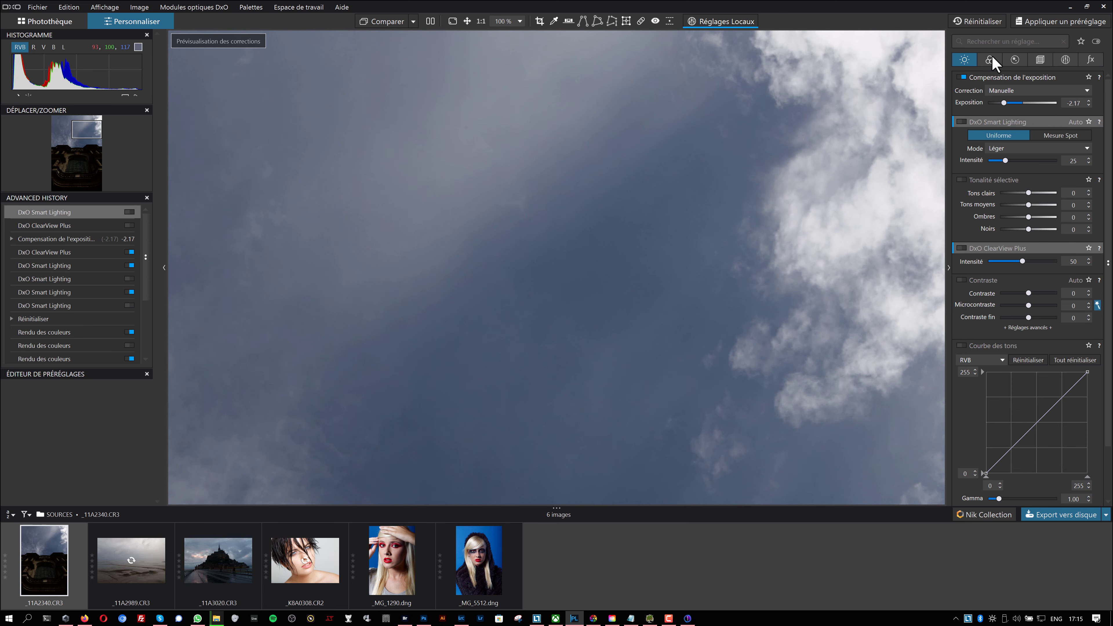
{"action": "left_click", "coordinate": [986, 62]}
{"action": "left_click", "coordinate": [964, 59]}
{"action": "left_click", "coordinate": [962, 77]}
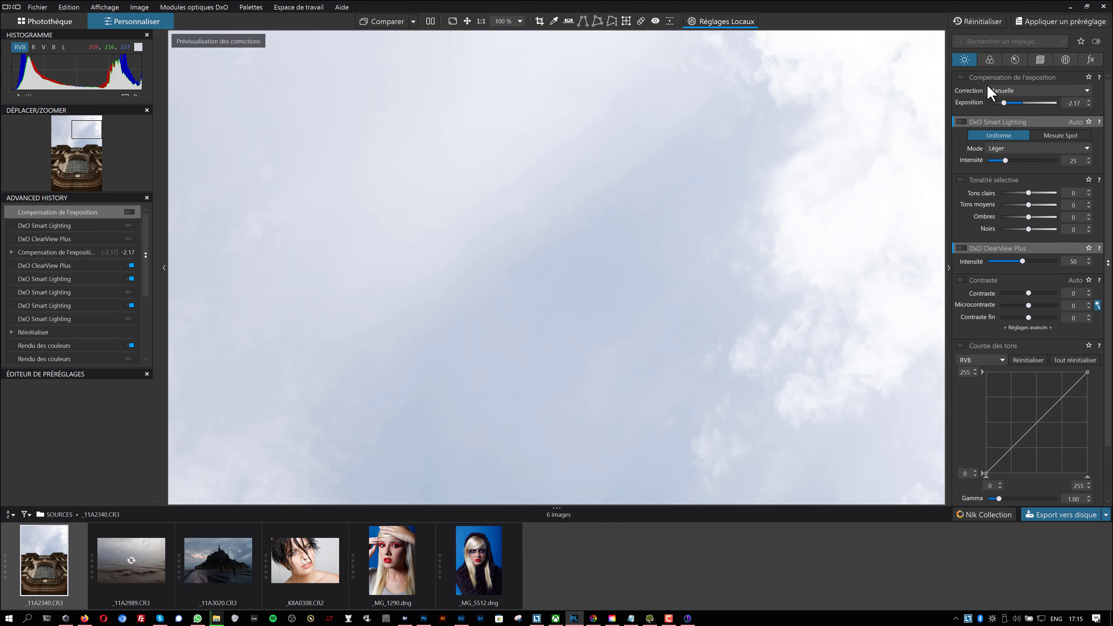
Step: Turn off the colour rendering (Rendu des couleurs) and the RAW white balance correction for _11A2340.CR3
{"action": "left_click", "coordinate": [991, 60]}
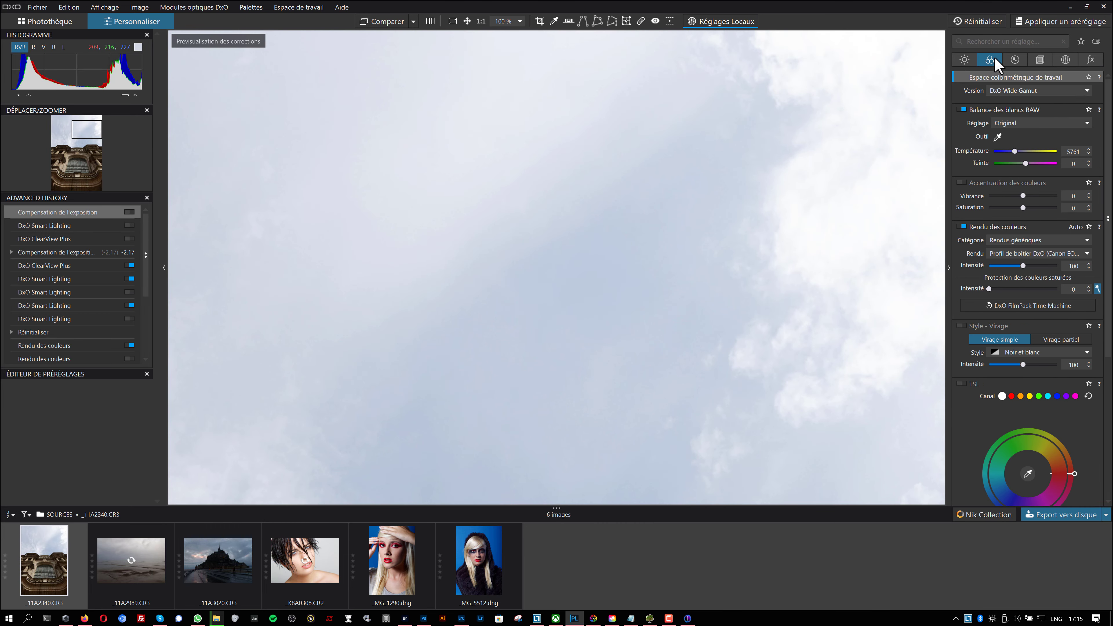
{"action": "left_click", "coordinate": [962, 226]}
{"action": "left_click", "coordinate": [961, 109]}
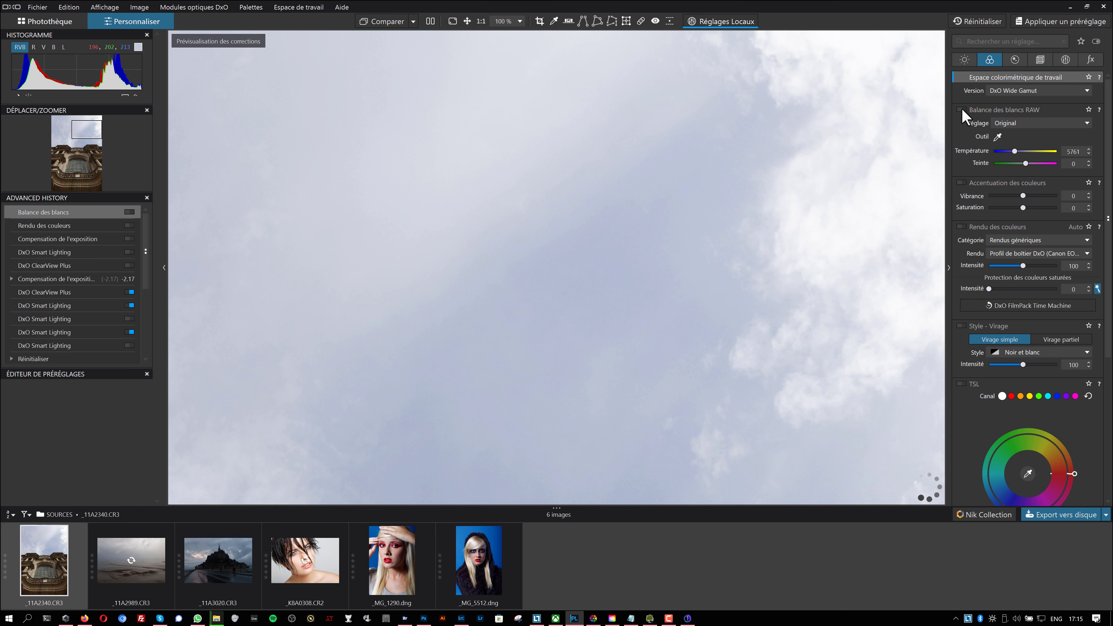
{"action": "scroll", "coordinate": [963, 283], "scroll_direction": "down", "scroll_amount": 8}
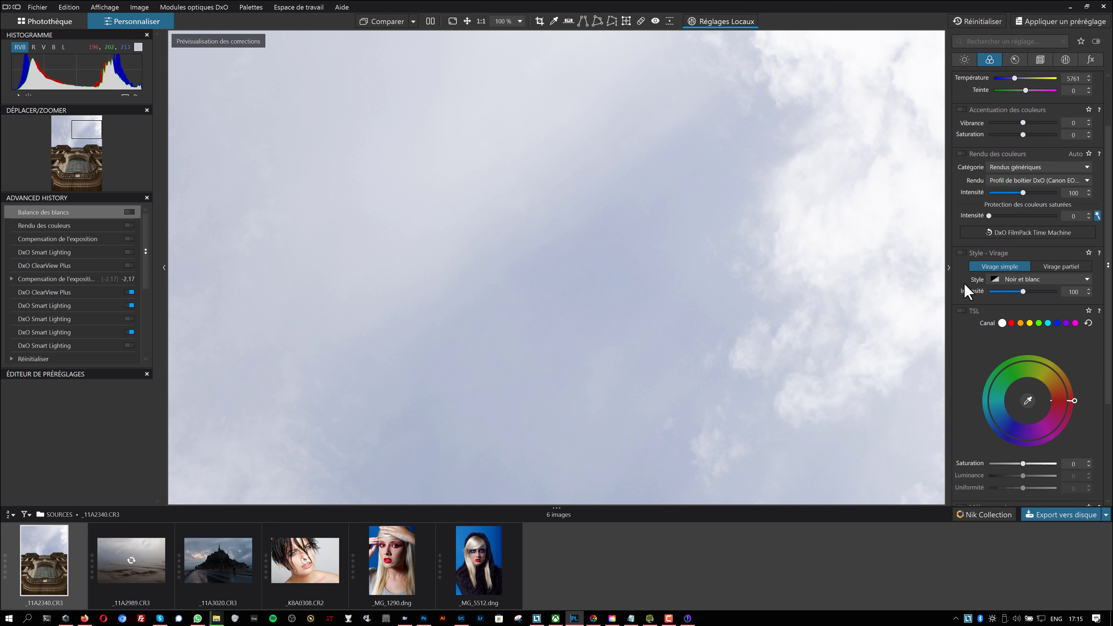
{"action": "scroll", "coordinate": [961, 282], "scroll_direction": "up", "scroll_amount": 8}
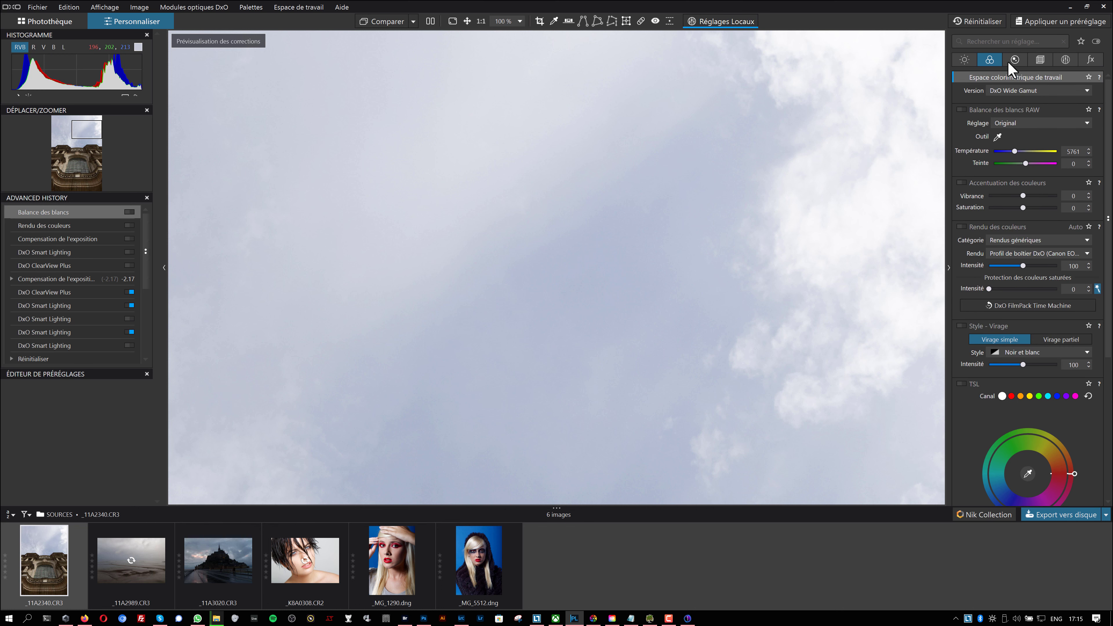
Step: Turn off DxO Denoising Technologies and the lens sharpness correction (Netteté de l'optique), and look over the remaining light corrections
{"action": "left_click", "coordinate": [1015, 59]}
{"action": "left_click", "coordinate": [960, 77]}
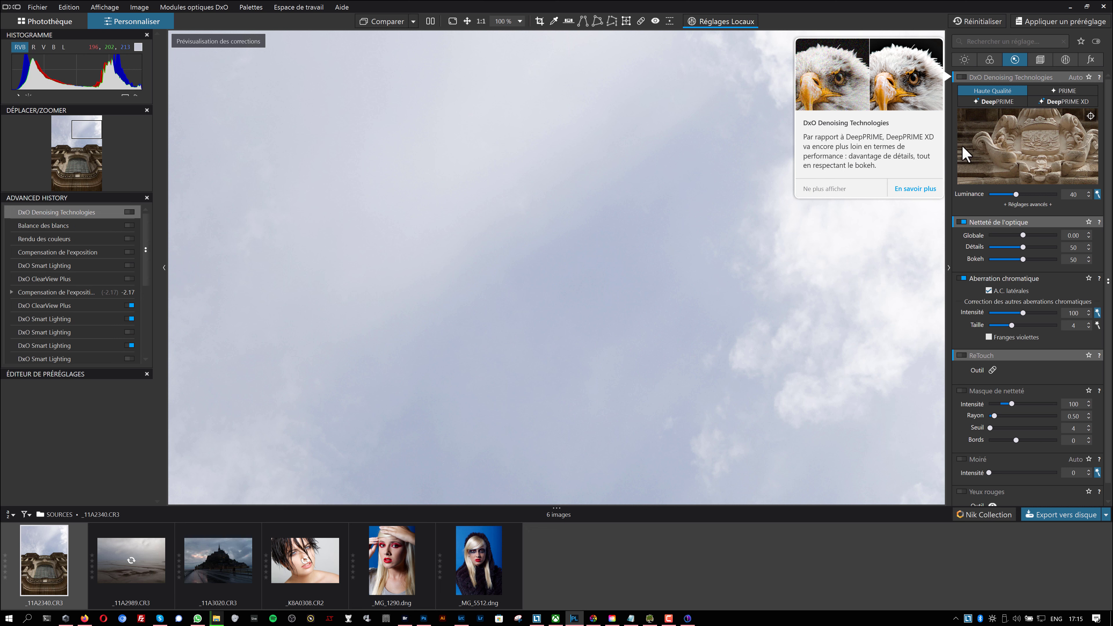
{"action": "left_click", "coordinate": [961, 222]}
{"action": "left_click", "coordinate": [964, 60]}
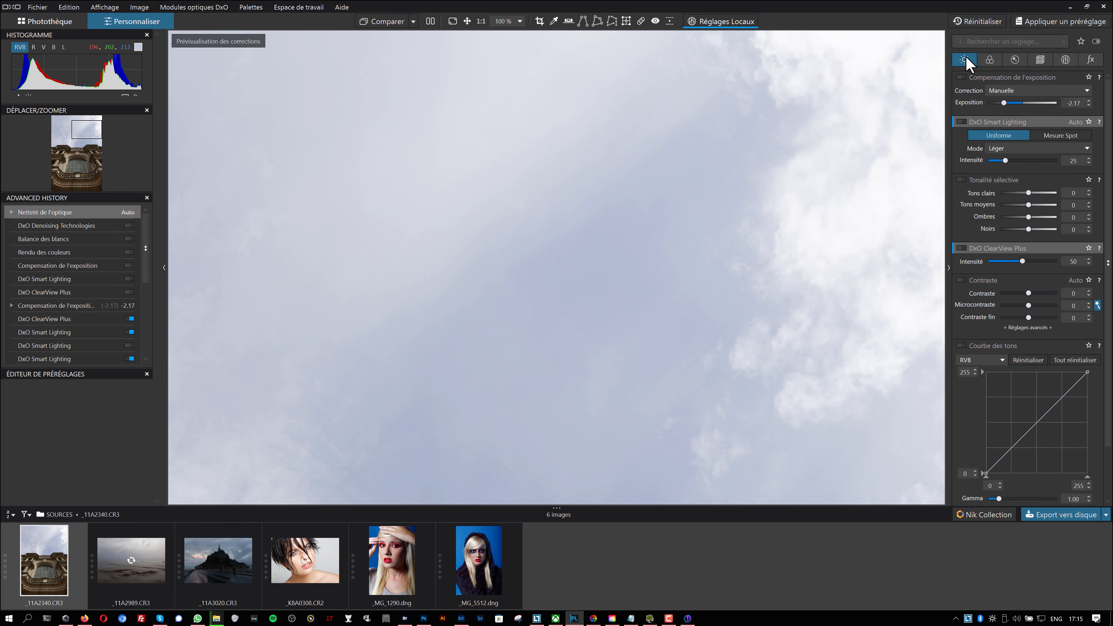
{"action": "scroll", "coordinate": [968, 327], "scroll_direction": "down", "scroll_amount": 2}
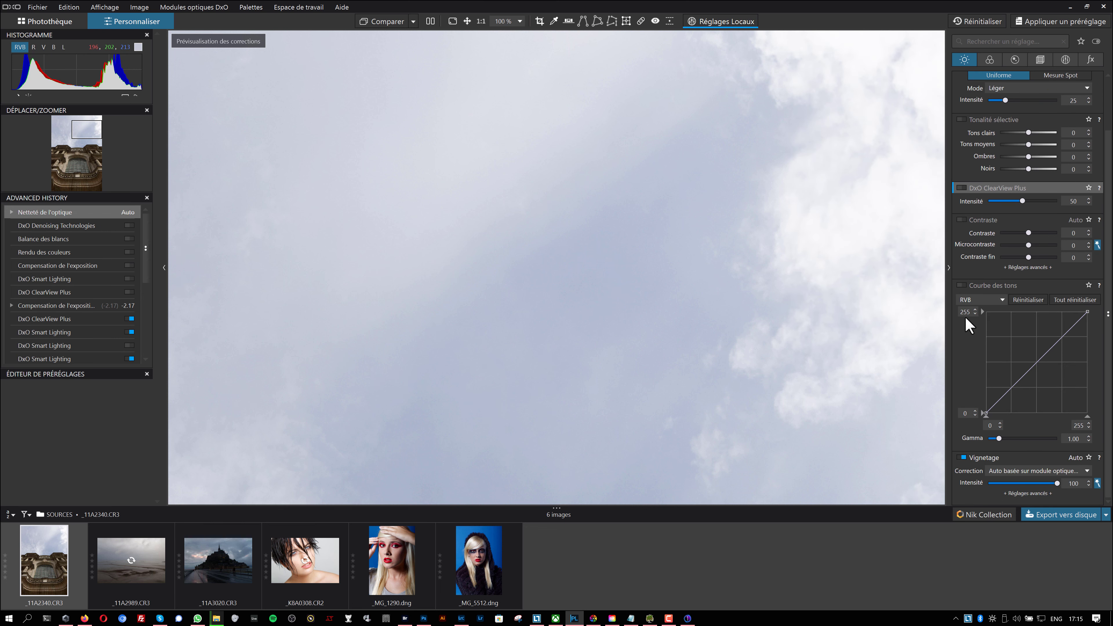
{"action": "scroll", "coordinate": [973, 328], "scroll_direction": "up", "scroll_amount": 2}
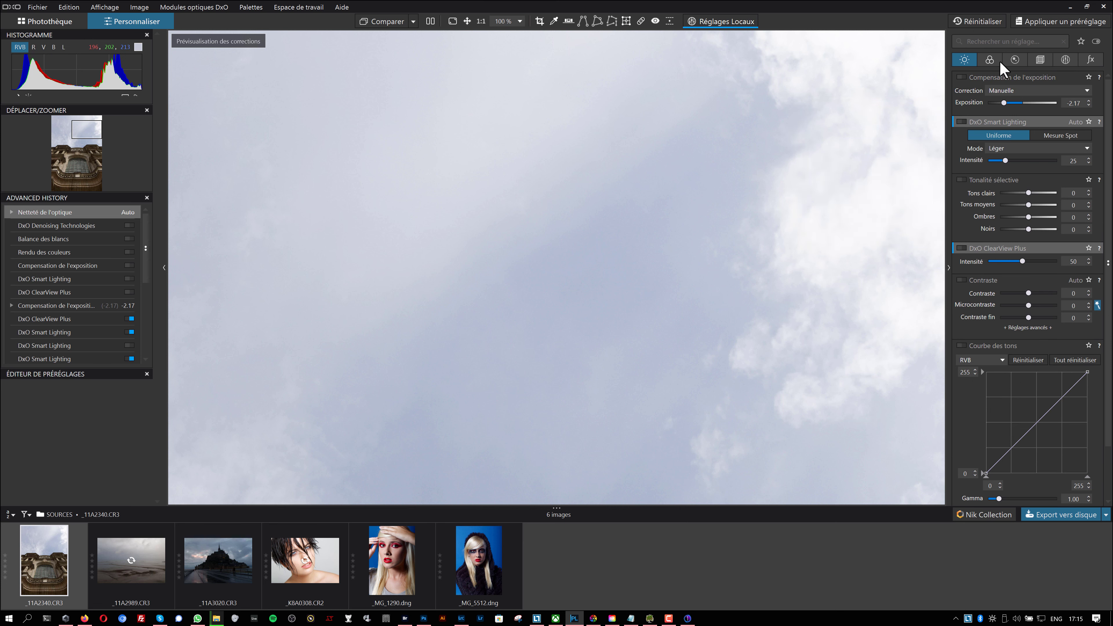
Step: Enable selective tone (Tonalité sélective), set highlights to -100 and midtones to -6, and inspect the clouds
{"action": "left_click", "coordinate": [961, 179]}
{"action": "left_click_drag", "start_coordinate": [1028, 193], "coordinate": [993, 195]}
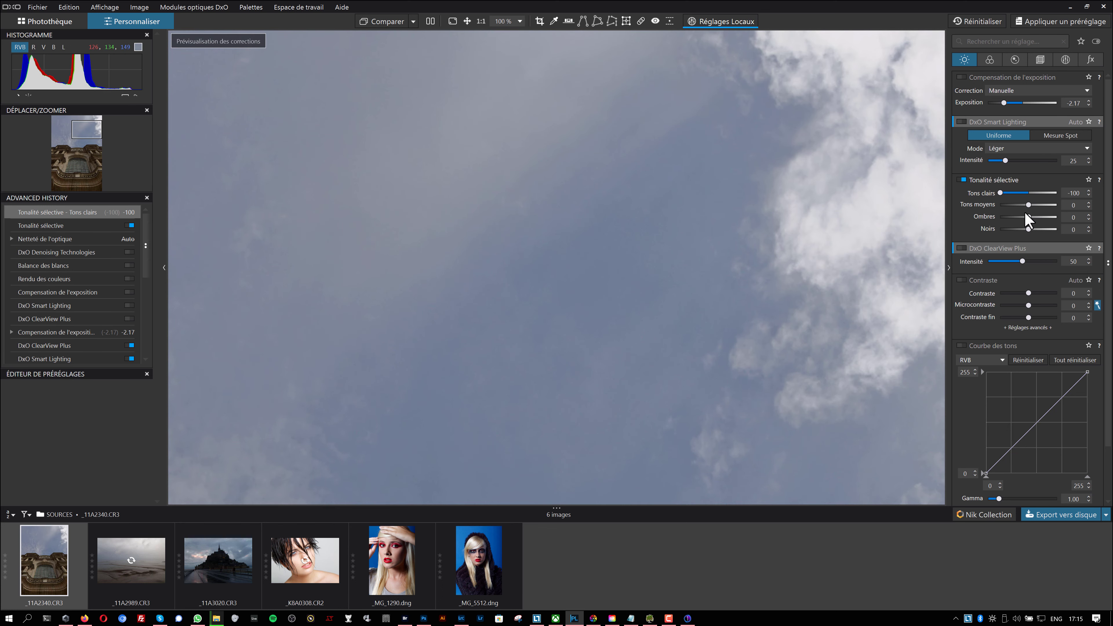
{"action": "left_click_drag", "start_coordinate": [1028, 204], "coordinate": [1027, 204]}
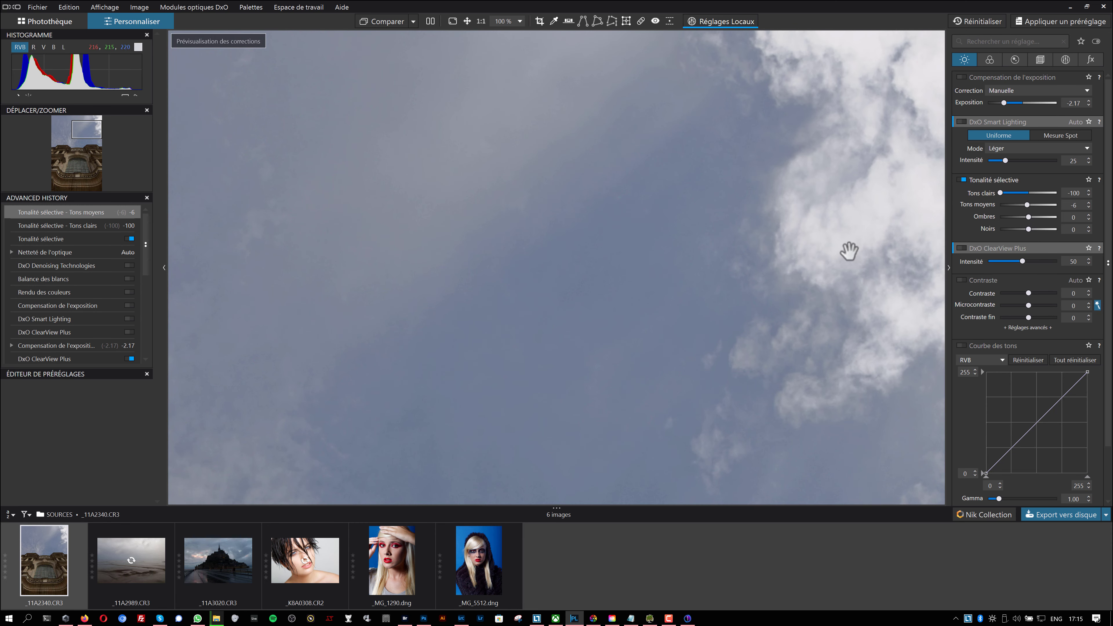
{"action": "left_click_drag", "start_coordinate": [855, 226], "coordinate": [810, 187]}
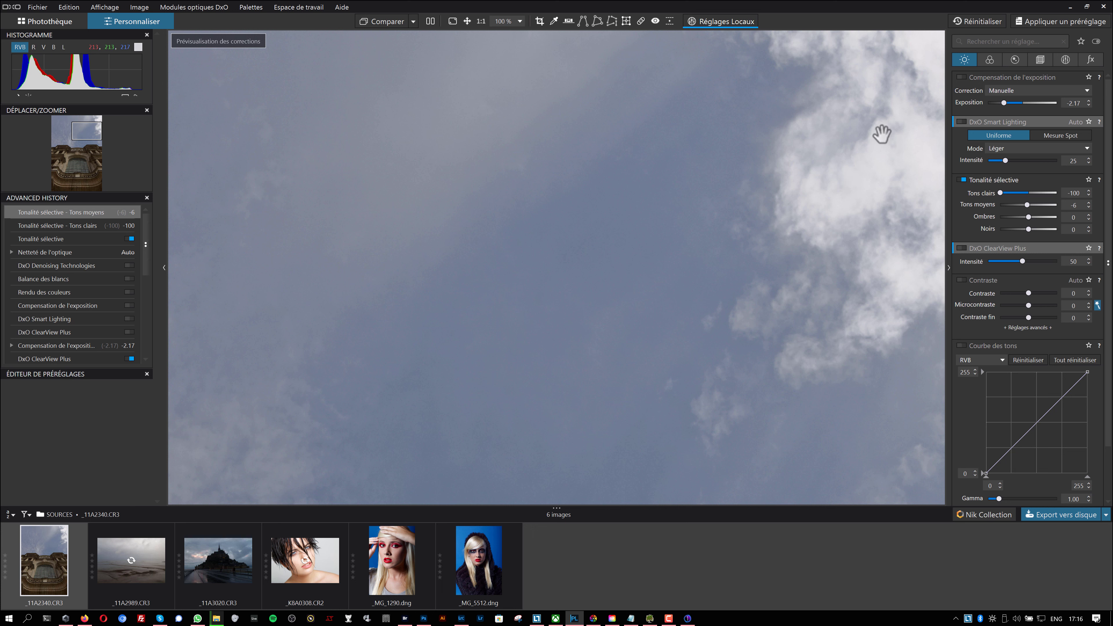
Step: Compare the cloud rendering of _11A2340.CR3 in darktable, Lightroom Classic and DxO PhotoLab
{"action": "left_click", "coordinate": [595, 619]}
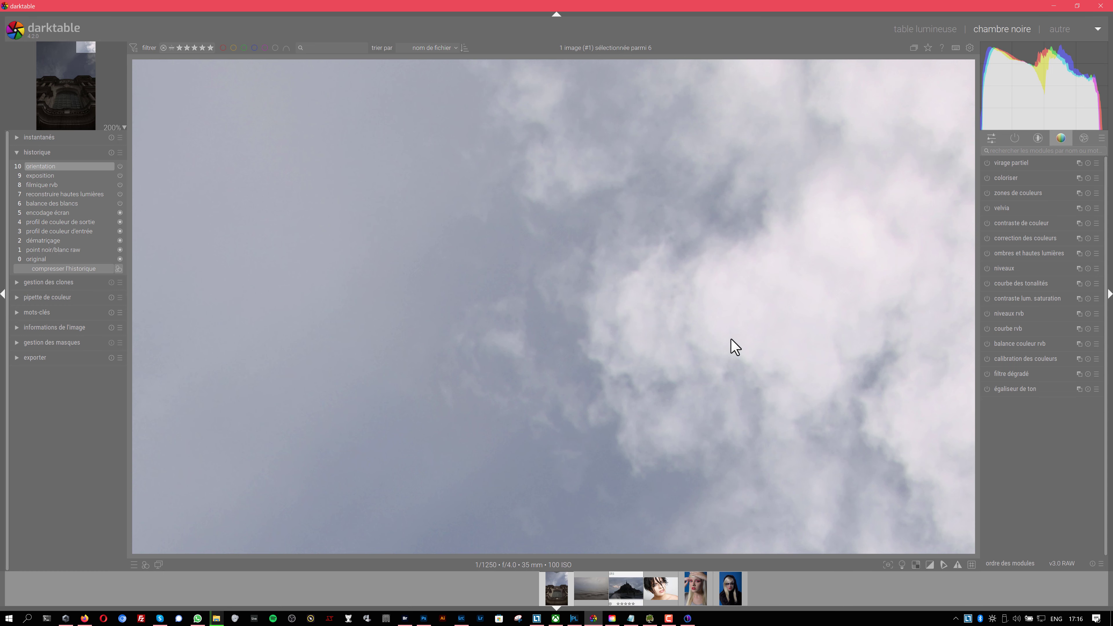
{"action": "left_click", "coordinate": [462, 619]}
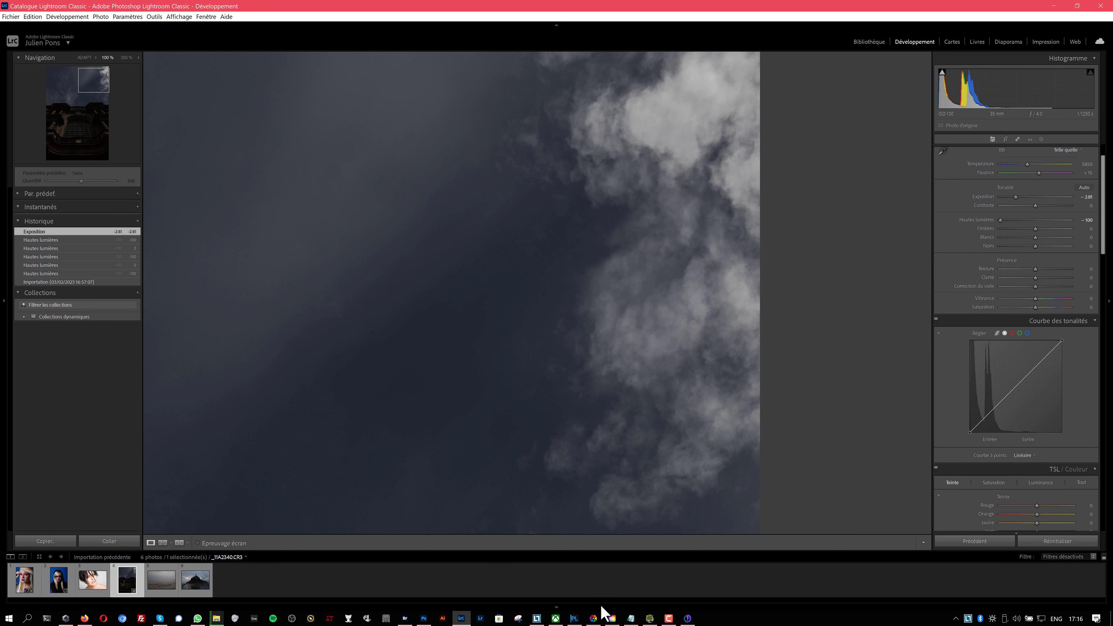
{"action": "left_click", "coordinate": [573, 619]}
{"action": "left_click_drag", "start_coordinate": [727, 265], "coordinate": [740, 465]}
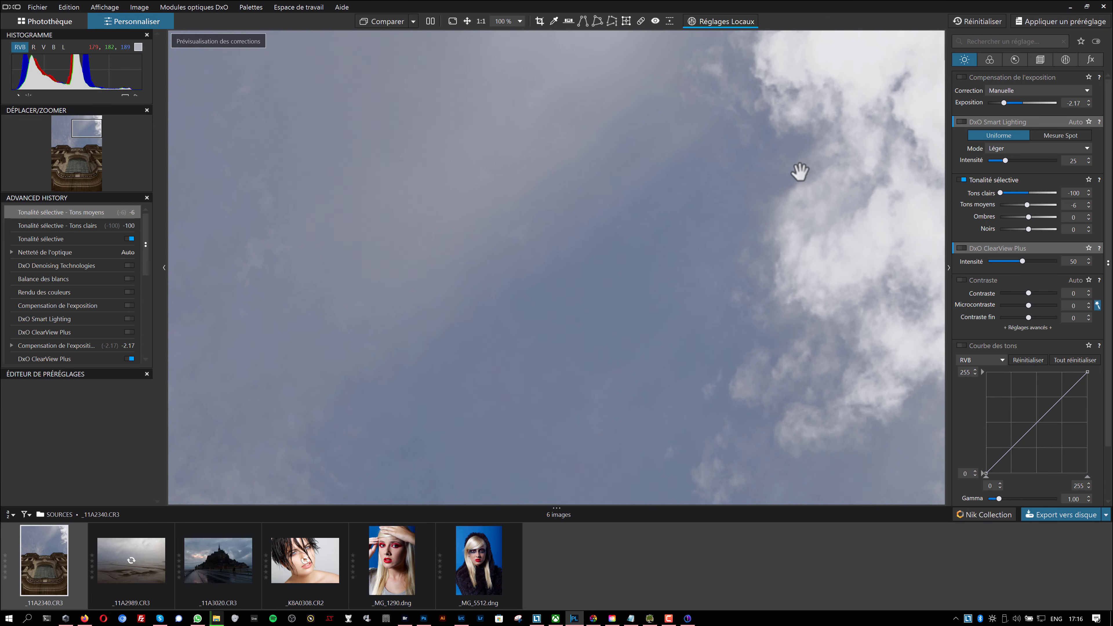
Step: Switch to Lightroom Classic, show the same cloud area and set the exposure to about -1.65
{"action": "left_click", "coordinate": [461, 619]}
{"action": "left_click_drag", "start_coordinate": [669, 312], "coordinate": [674, 211]}
{"action": "left_click_drag", "start_coordinate": [1016, 197], "coordinate": [1023, 198]}
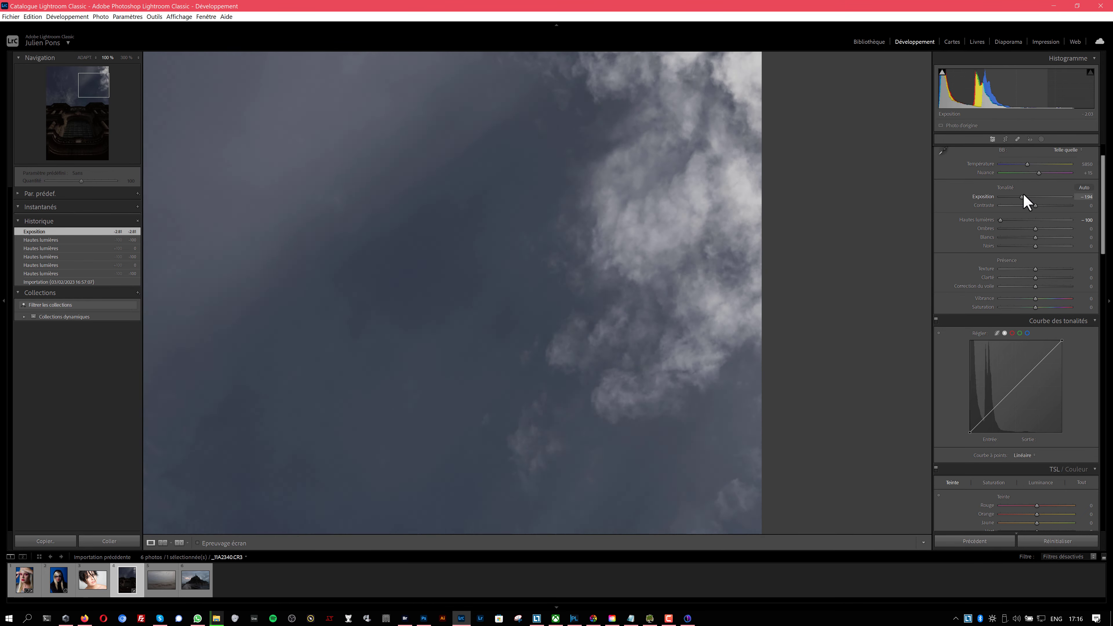
Step: Switch to DxO PhotoLab, set exposure compensation to -1.81 and selective highlights to -77, and inspect the clouds
{"action": "left_click", "coordinate": [581, 620]}
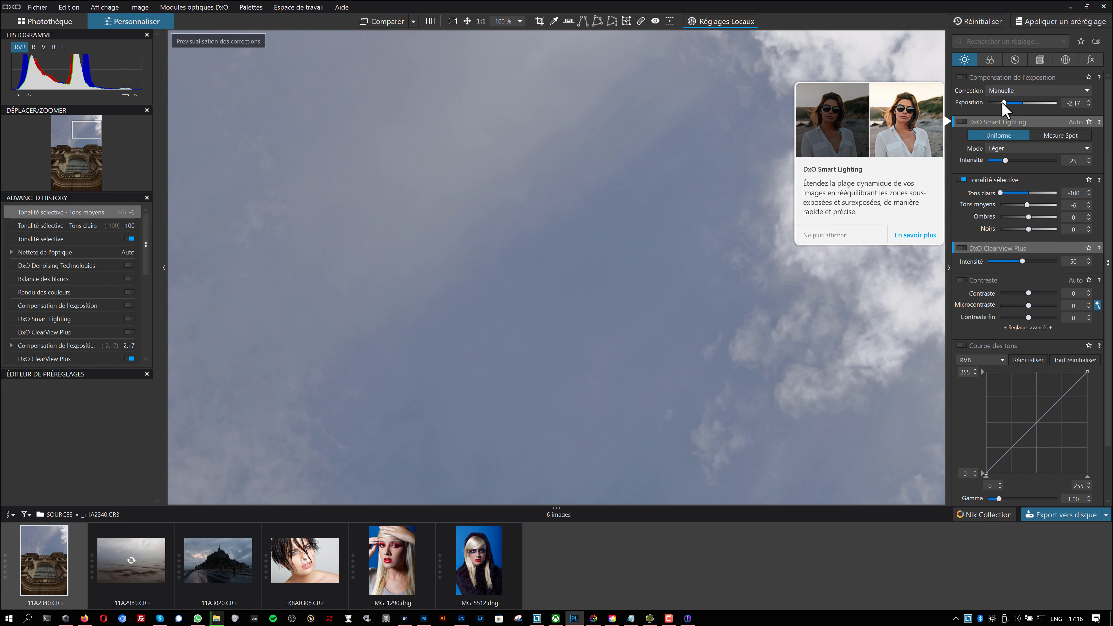
{"action": "left_click_drag", "start_coordinate": [1004, 103], "coordinate": [1006, 105]}
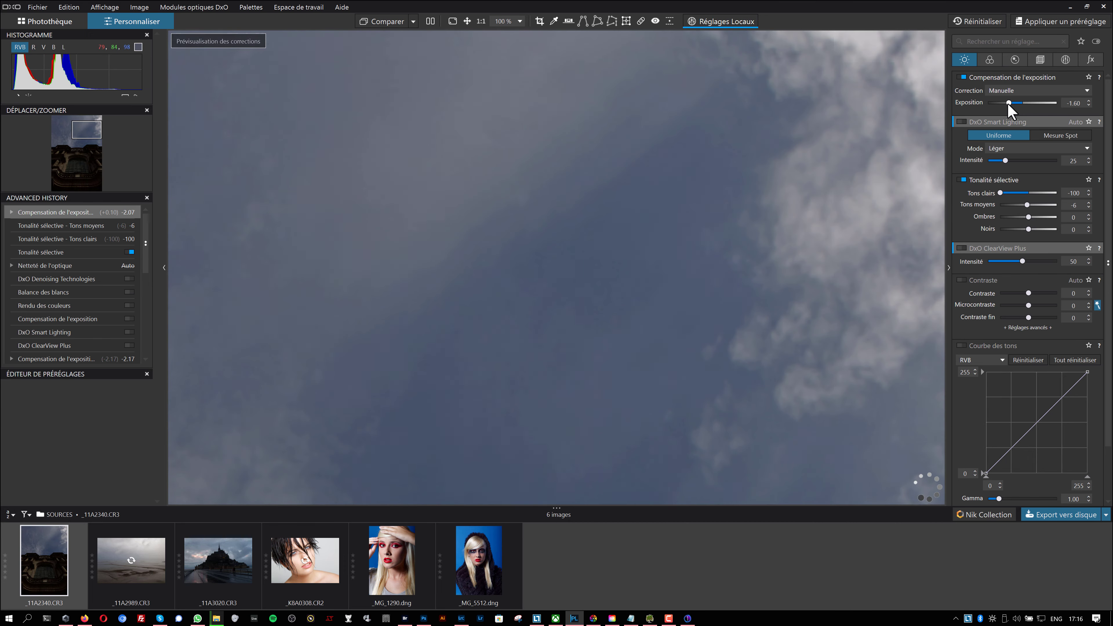
{"action": "mouse_move", "coordinate": [1000, 193]}
{"action": "left_mouse_down"}
{"action": "mouse_move", "coordinate": [1018, 188]}
{"action": "mouse_move", "coordinate": [1007, 193]}
{"action": "left_mouse_up"}
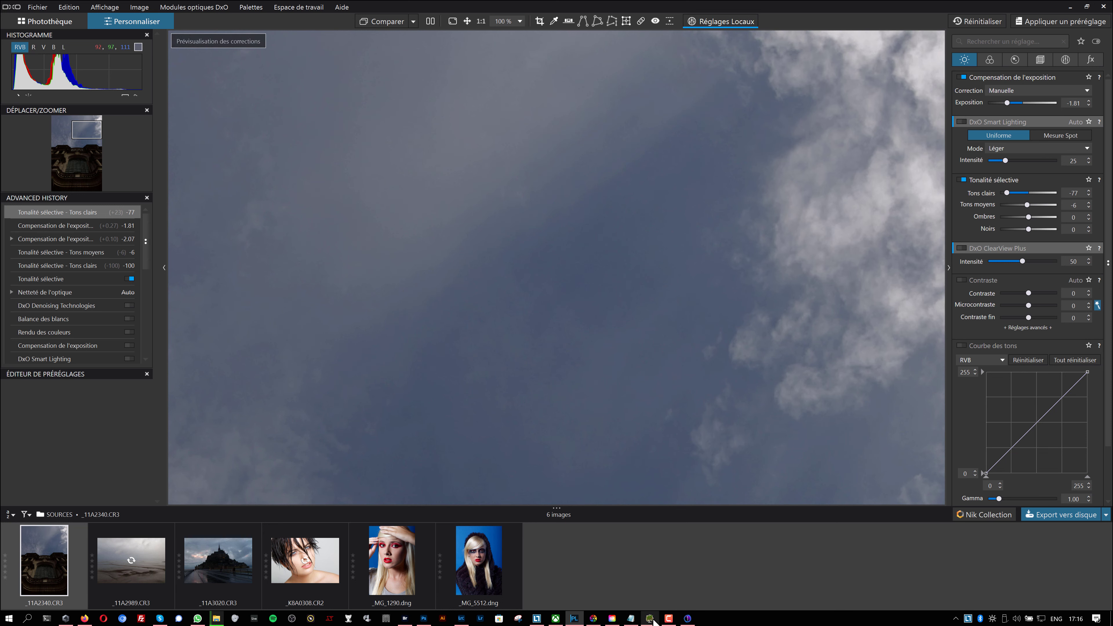
{"action": "left_click_drag", "start_coordinate": [849, 92], "coordinate": [860, 288]}
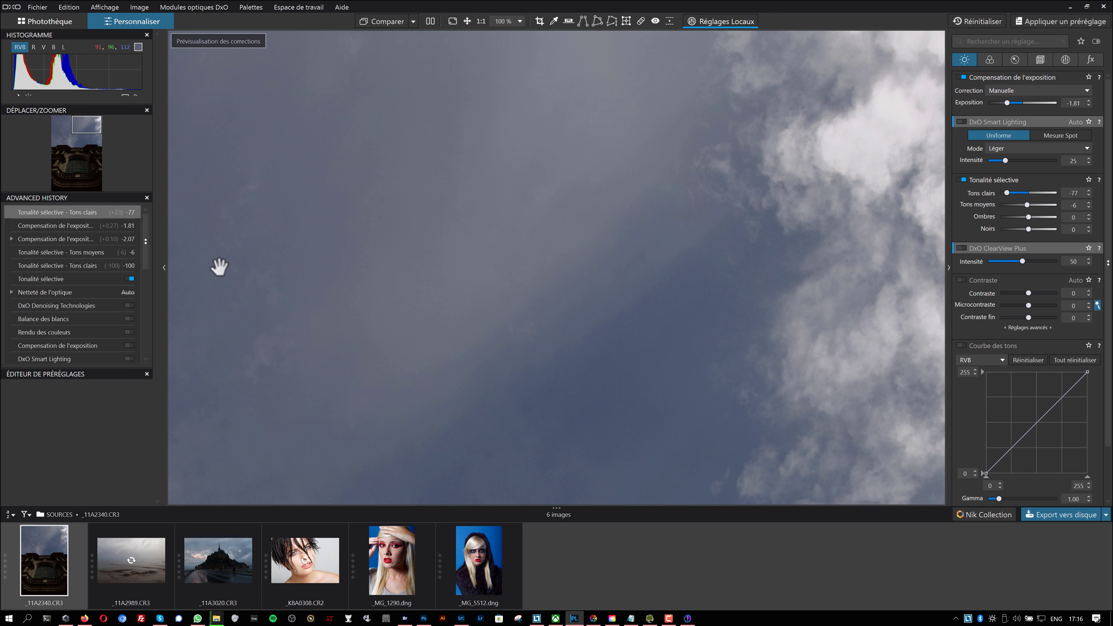
Step: Reset all corrections on _11A2340.CR3 in DxO PhotoLab and in Lightroom Classic, showing the whole photo in Lightroom Classic
{"action": "left_click", "coordinate": [962, 21]}
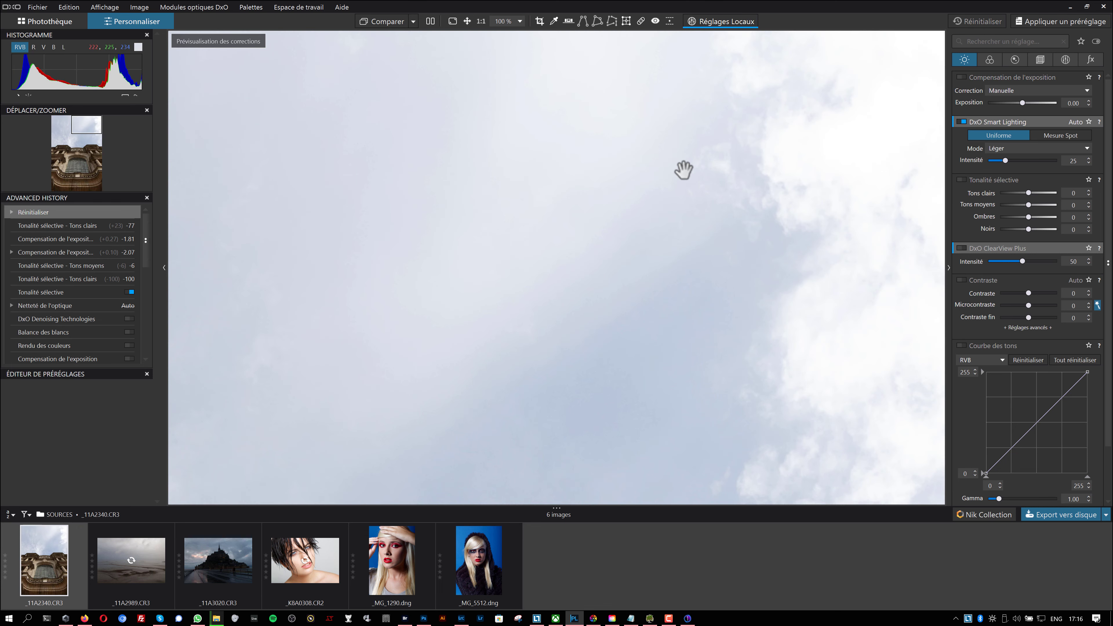
{"action": "left_click", "coordinate": [461, 619]}
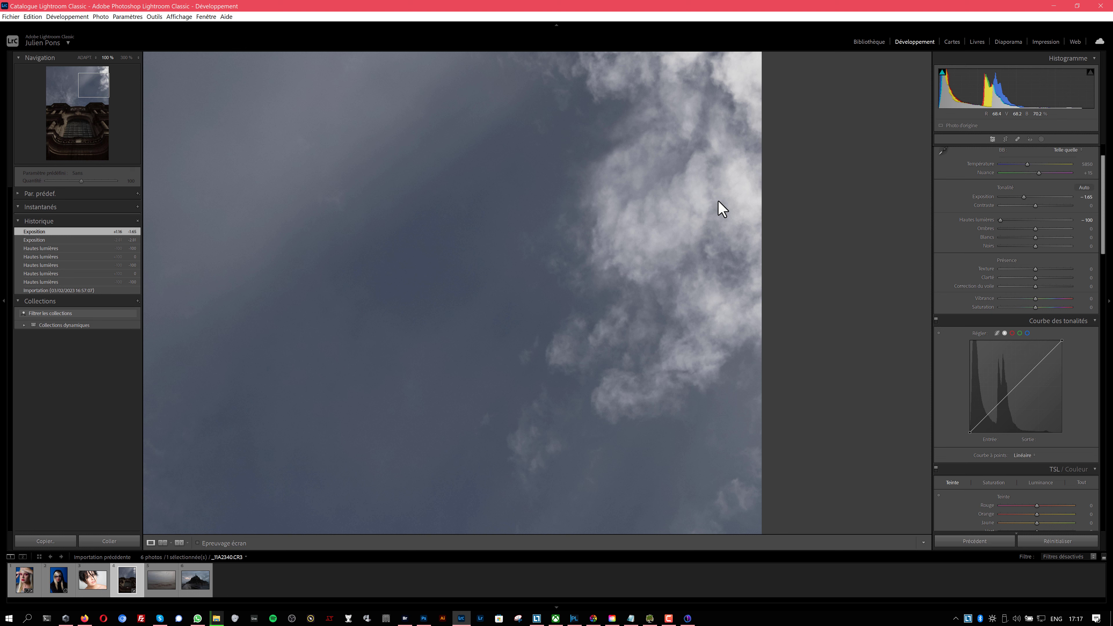
{"action": "left_click", "coordinate": [707, 188]}
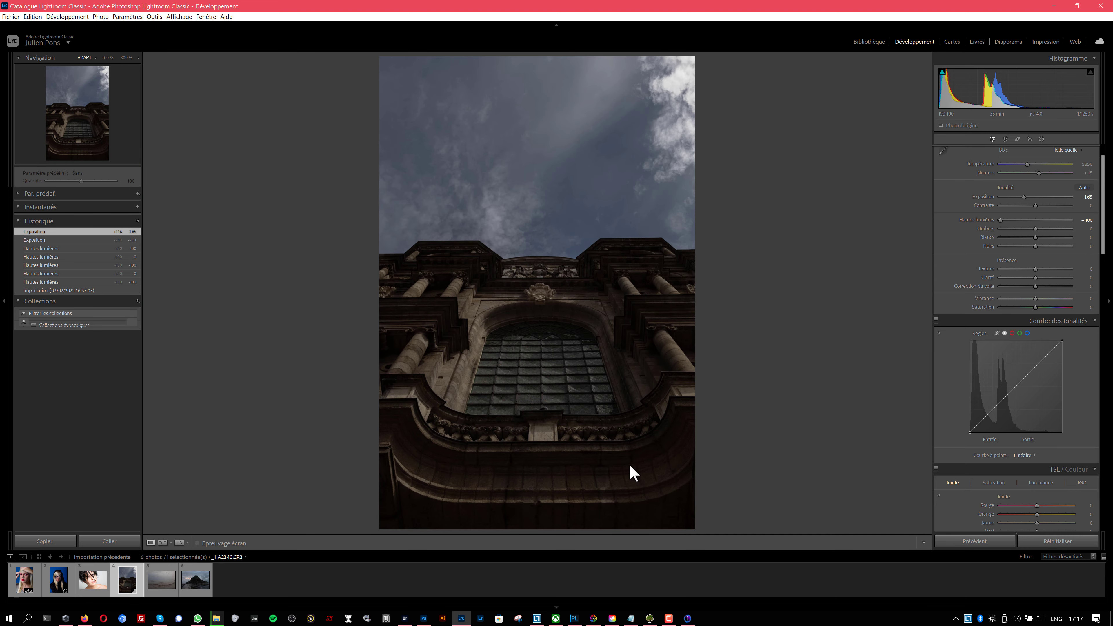
{"action": "key", "text": "ctrl+shift+r"}
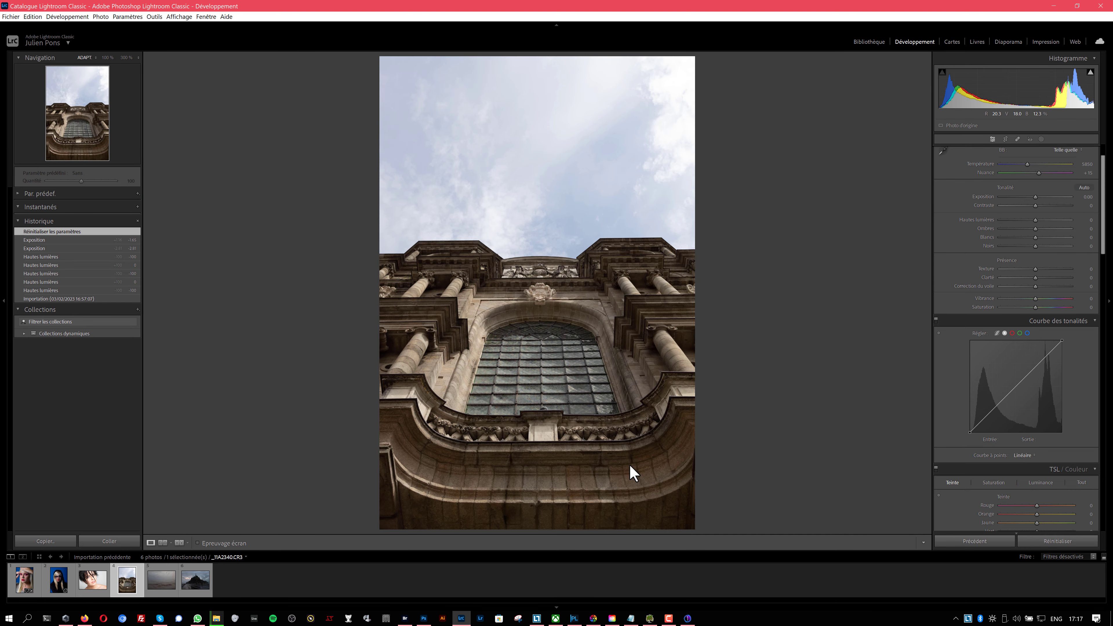
Step: Open _11A3020.CR3, the Mont-Saint-Michel photo, and reset its develop settings
{"action": "left_click", "coordinate": [193, 585]}
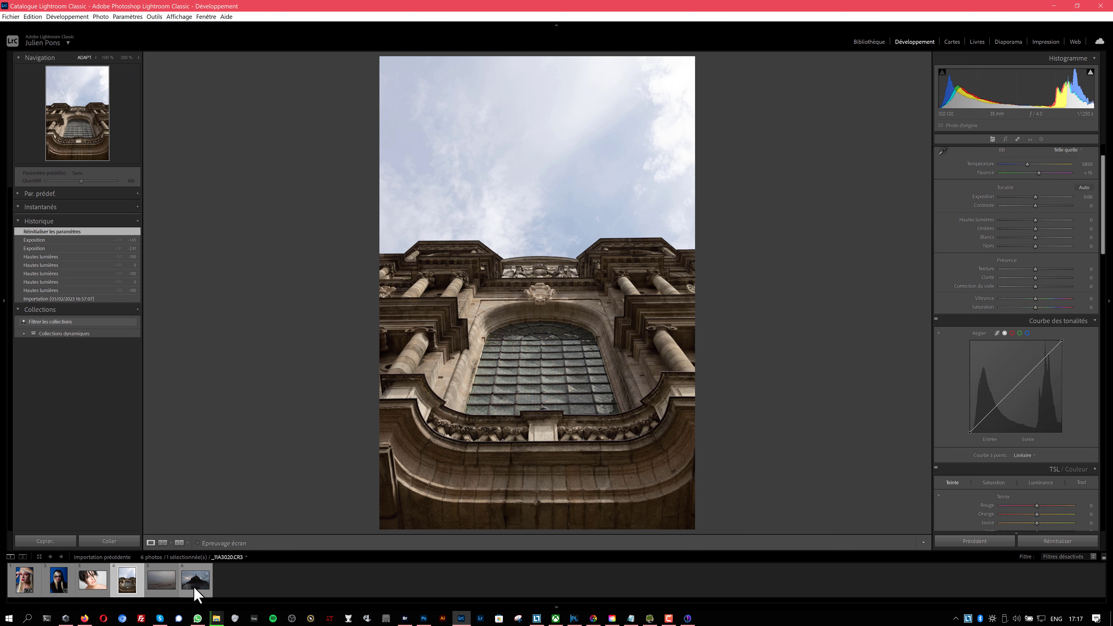
{"action": "left_click", "coordinate": [1046, 539]}
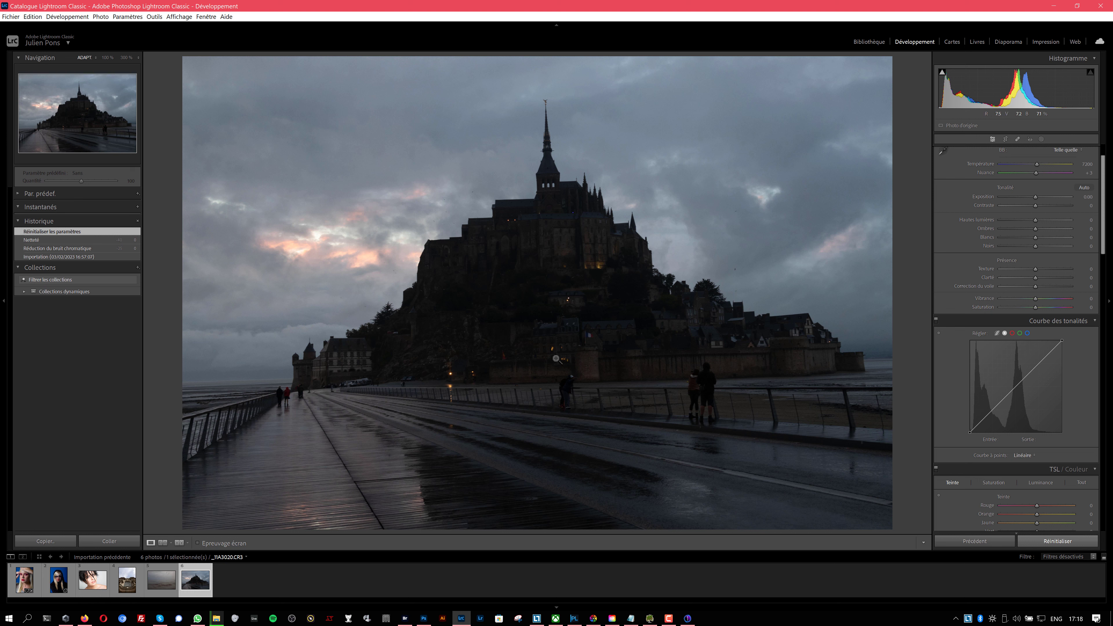
Step: Try the Adobe Paysage profile on the Mont-Saint-Michel photo and return to Adobe Couleur
{"action": "scroll", "coordinate": [1042, 348], "scroll_direction": "up", "scroll_amount": 1}
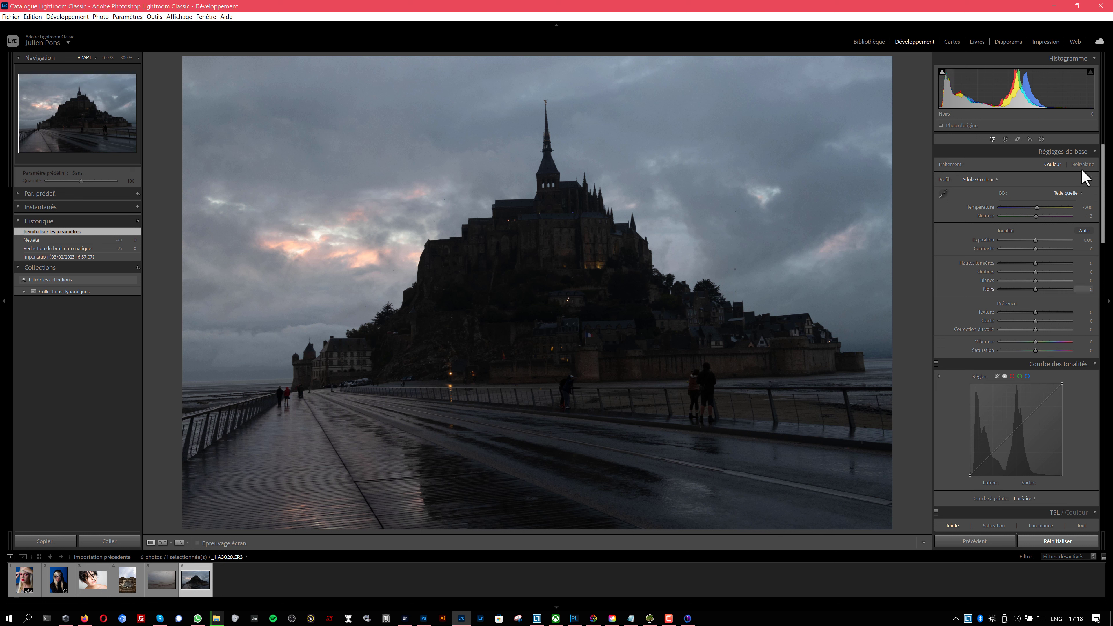
{"action": "left_click", "coordinate": [997, 180]}
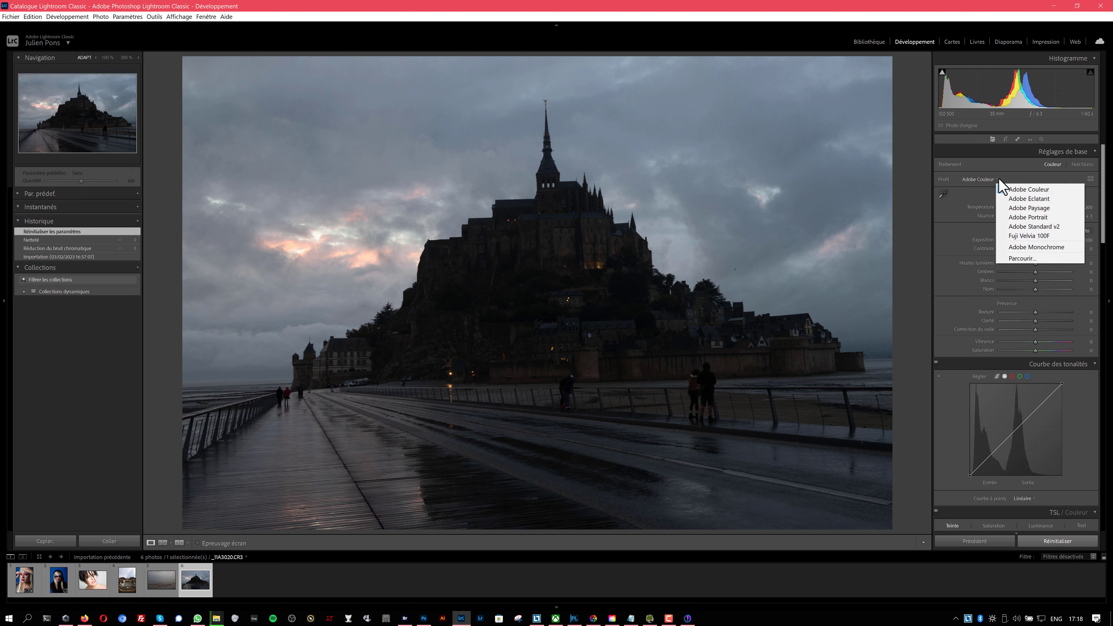
{"action": "left_click", "coordinate": [1021, 208]}
{"action": "left_click", "coordinate": [997, 181]}
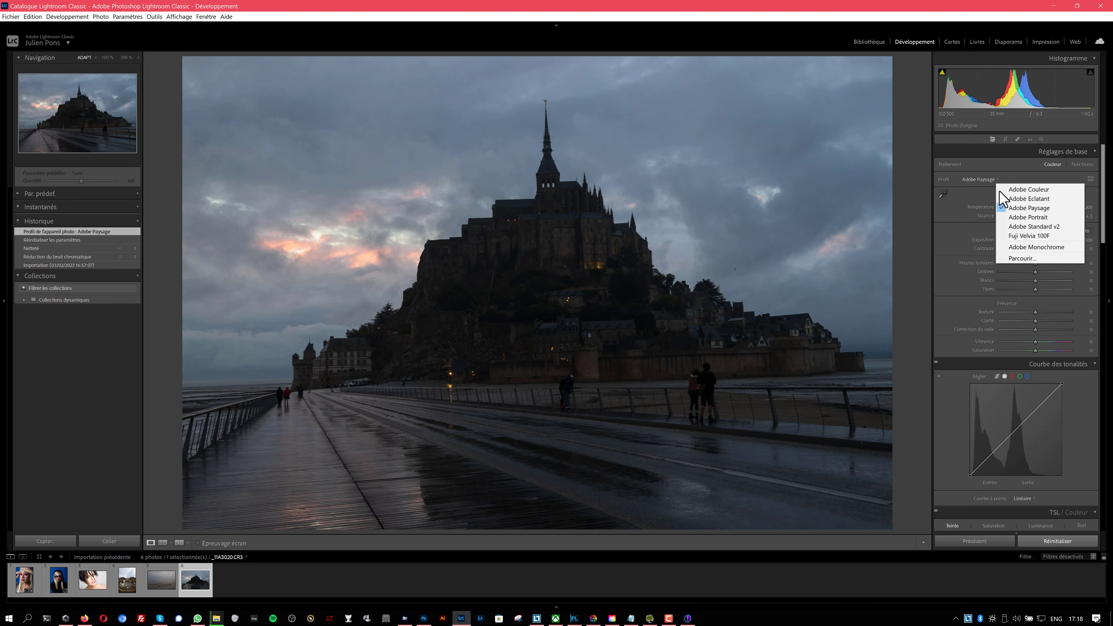
{"action": "left_click", "coordinate": [1029, 189]}
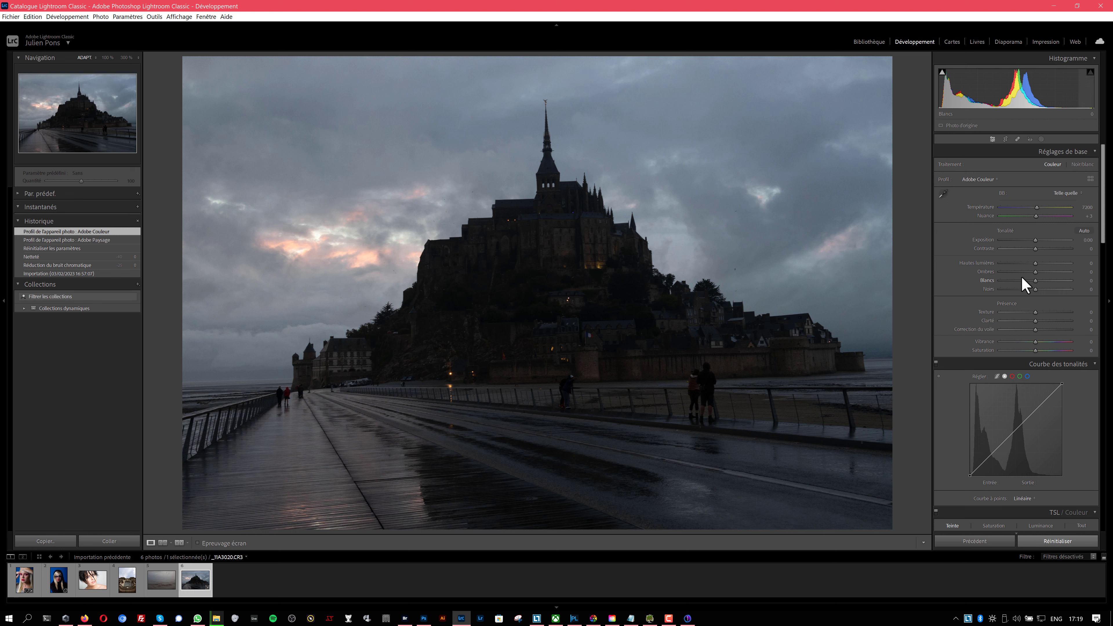
Step: Try a vibrance of -45 and a reduced contrast on the photo, and reset both settings to 0
{"action": "left_click", "coordinate": [1020, 341]}
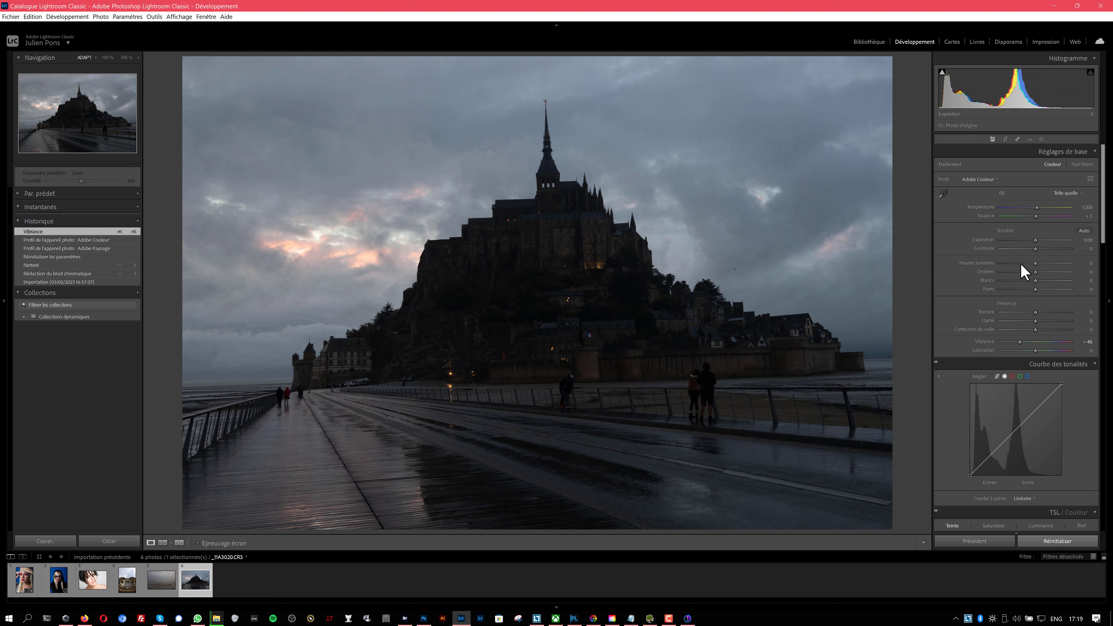
{"action": "left_click_drag", "start_coordinate": [1014, 249], "coordinate": [1028, 249]}
{"action": "left_click_drag", "start_coordinate": [1021, 342], "coordinate": [1024, 342]}
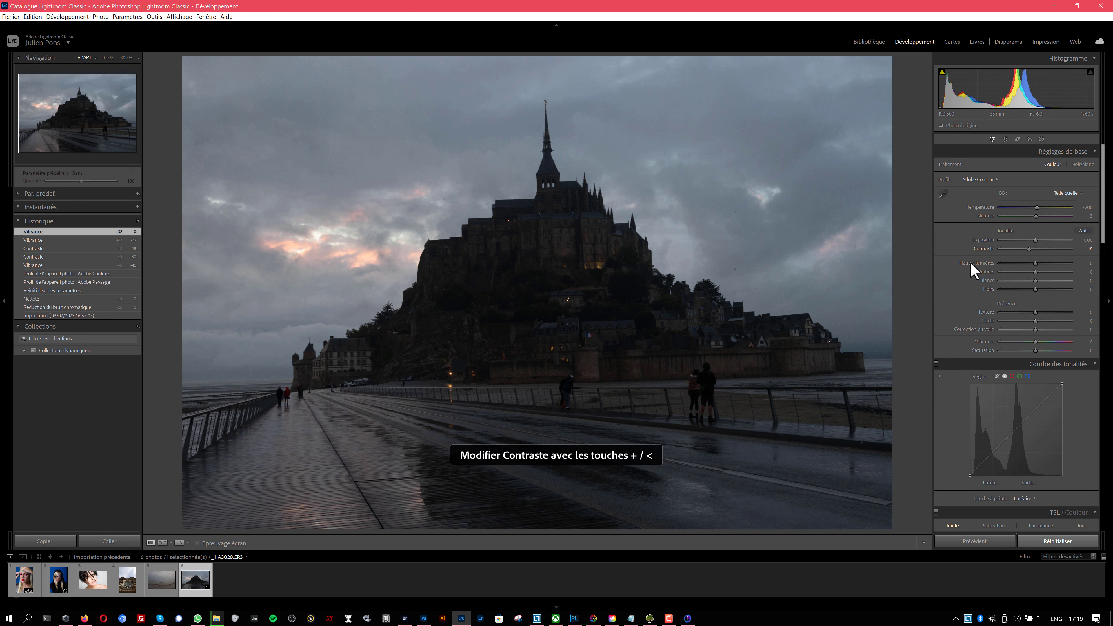
{"action": "double_click", "coordinate": [981, 250]}
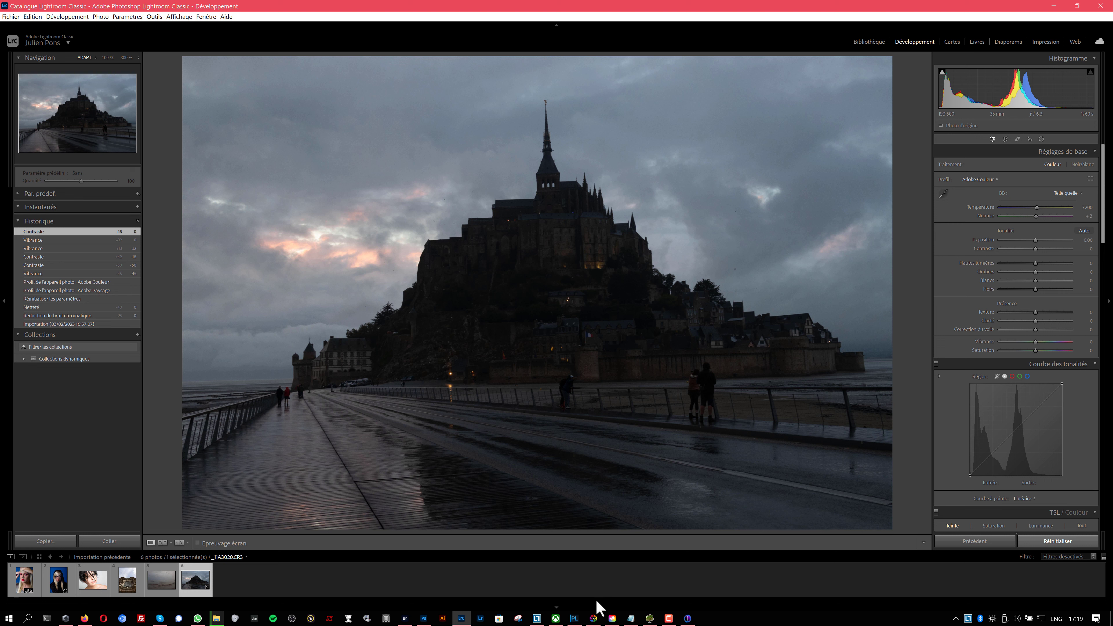
Step: Switch to darktable, open the Mont-Saint-Michel photo and fit the whole image in the view
{"action": "left_click", "coordinate": [593, 618]}
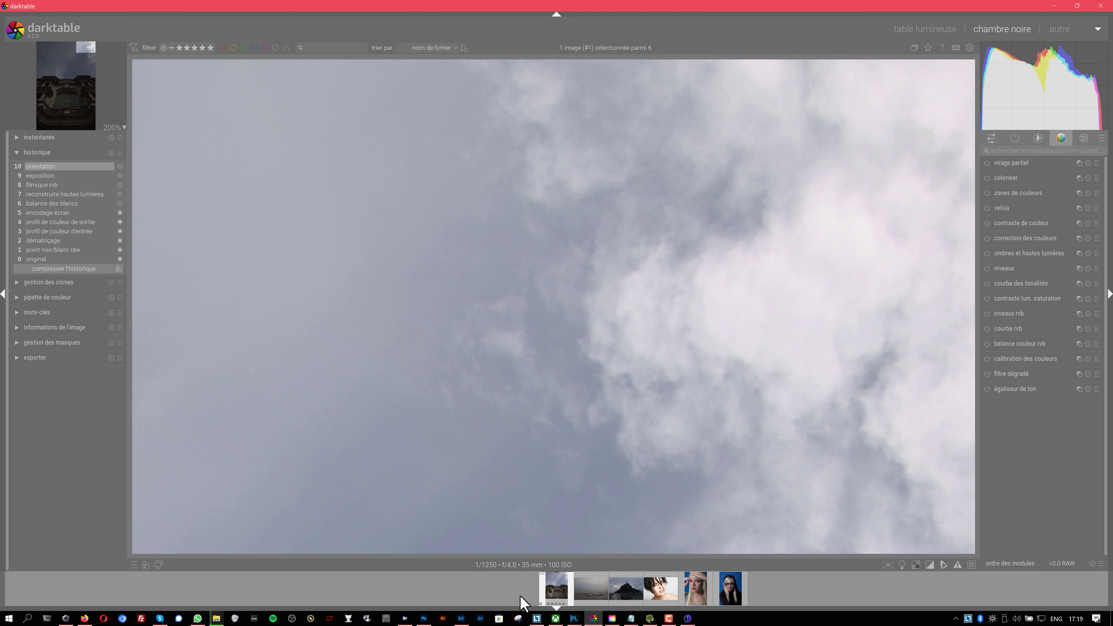
{"action": "left_click", "coordinate": [633, 591]}
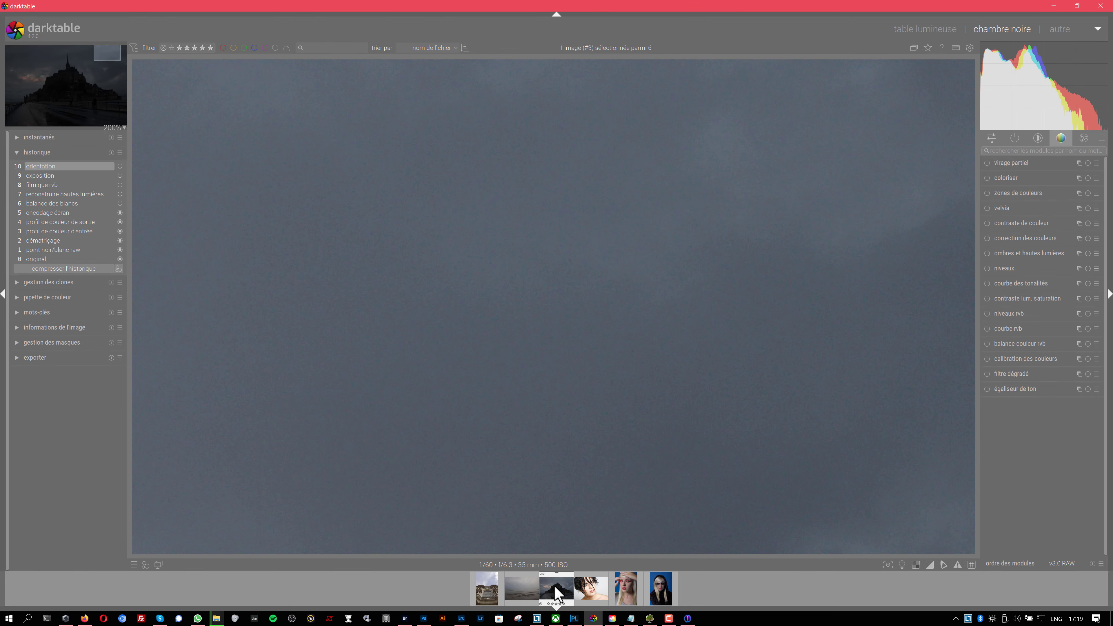
{"action": "left_click", "coordinate": [125, 126]}
{"action": "left_click", "coordinate": [132, 140]}
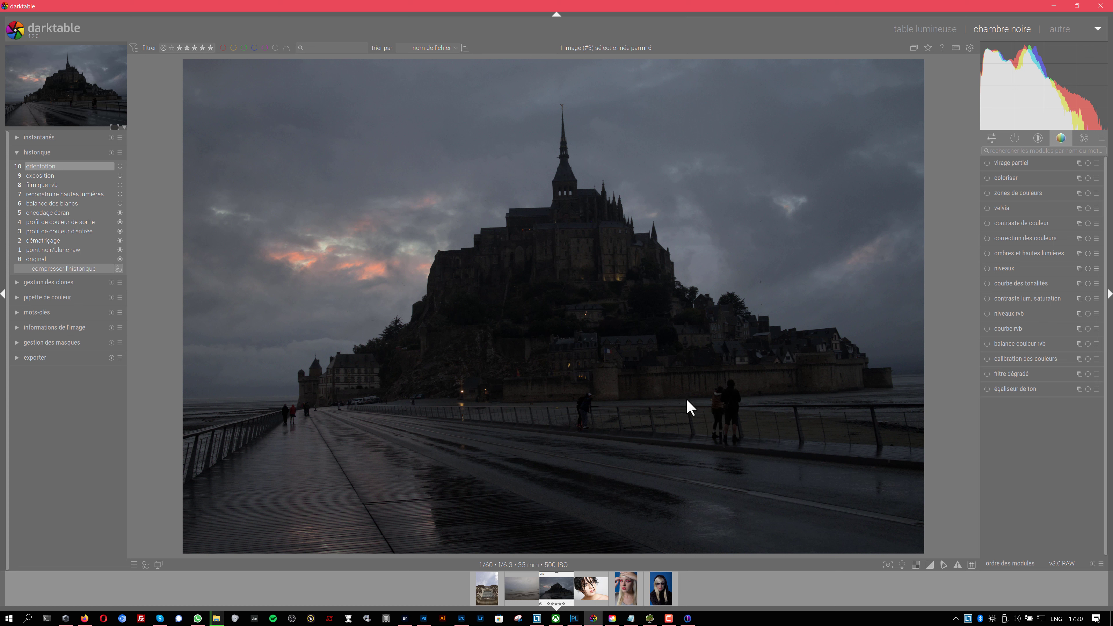
Step: Switch to Capture One, look at its rendering of the Mont-Saint-Michel photo and open _11A2340.CR3
{"action": "left_click", "coordinate": [687, 618]}
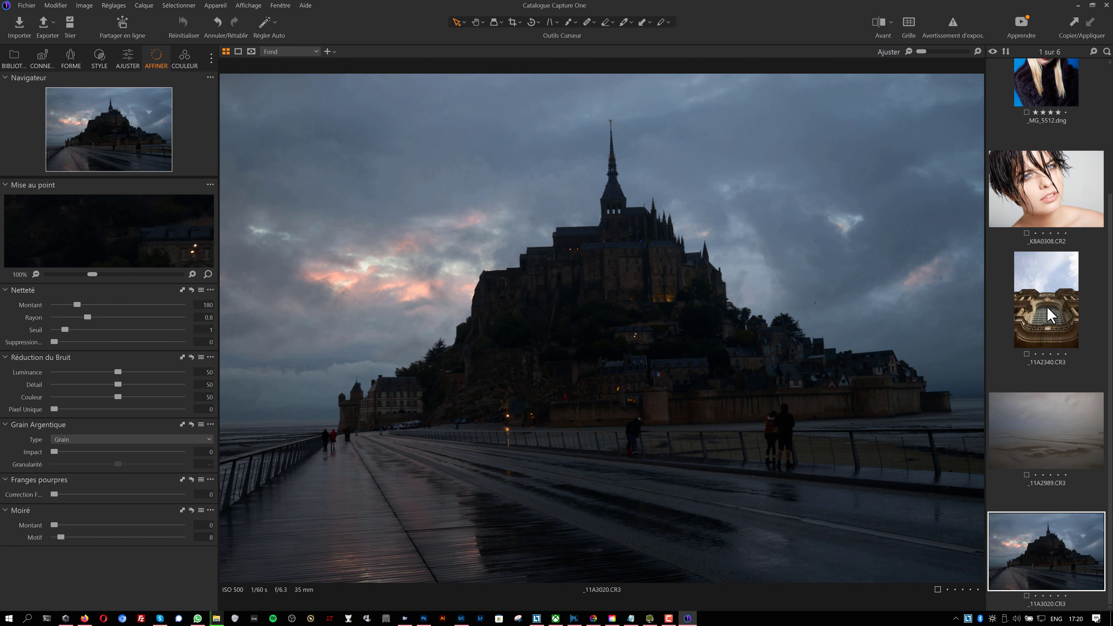
{"action": "scroll", "coordinate": [1038, 132], "scroll_direction": "up", "scroll_amount": 3}
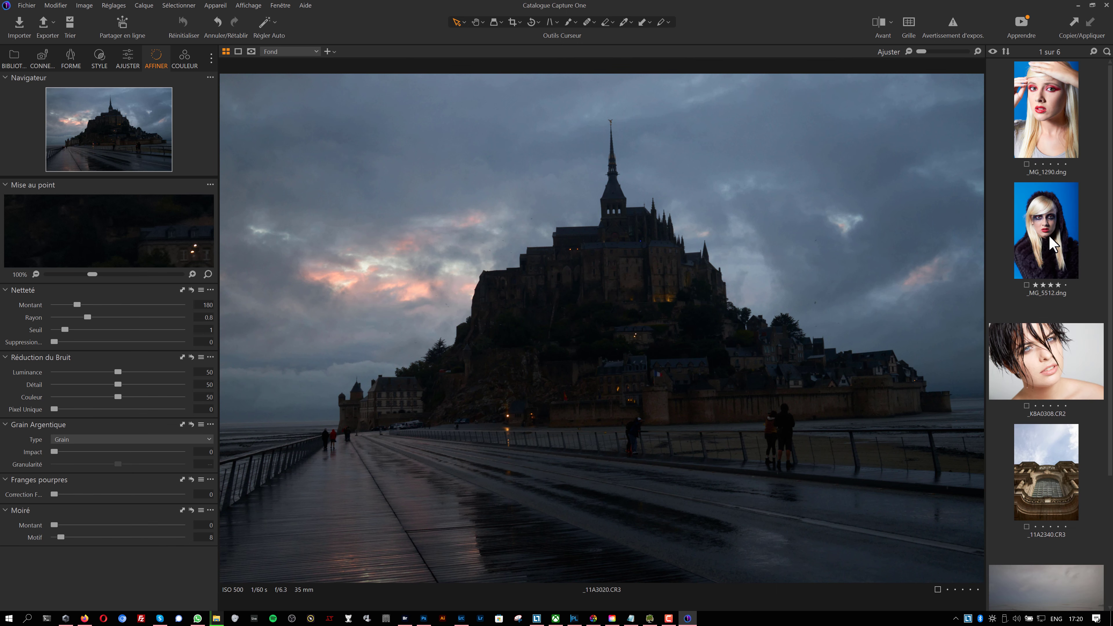
{"action": "left_click", "coordinate": [1063, 334]}
{"action": "left_click", "coordinate": [1052, 441]}
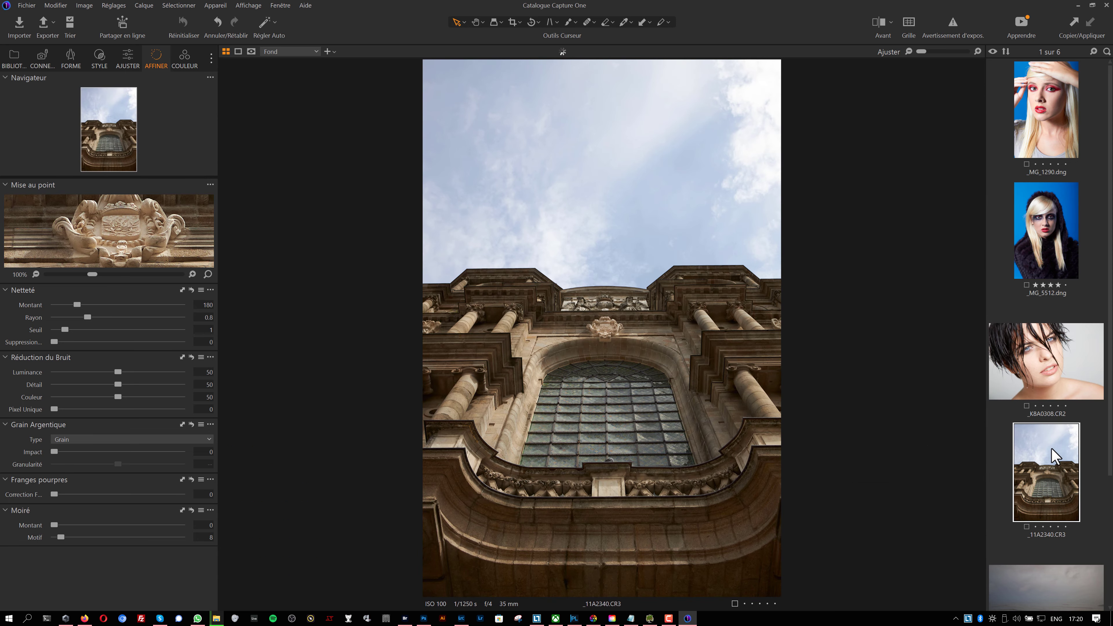
Step: Switch to Lightroom Classic and show all six photos as a library grid
{"action": "left_click", "coordinate": [461, 618]}
{"action": "key", "text": "g"}
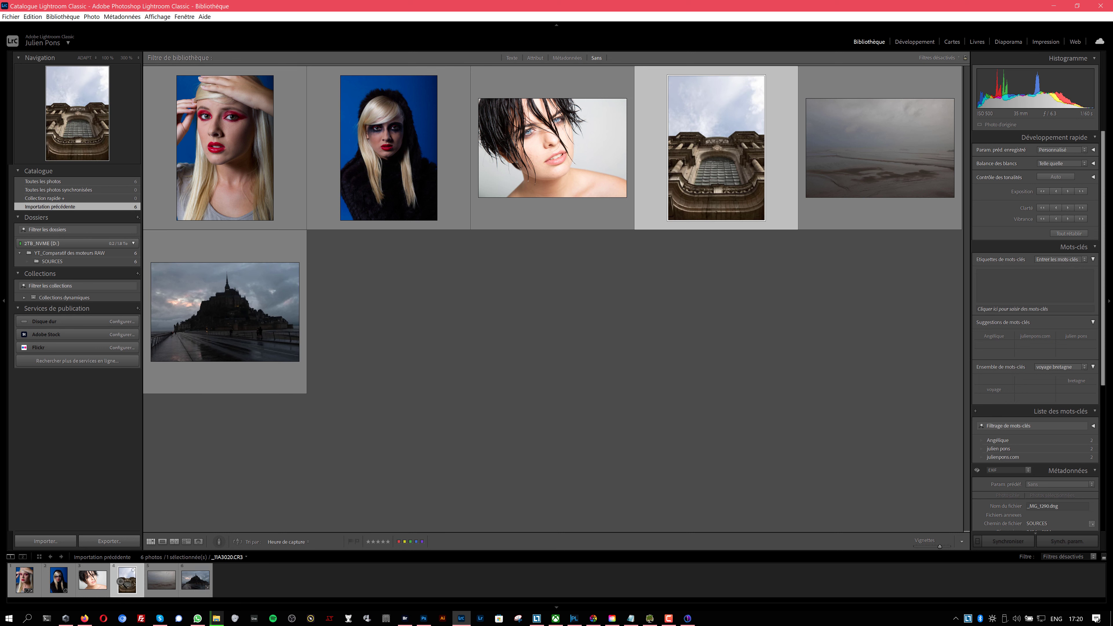
Step: View the building photo in Lightroom Classic's Develop module, switch to Capture One and open the wet-haired portrait _K8A0308.CR2
{"action": "left_click", "coordinate": [914, 44]}
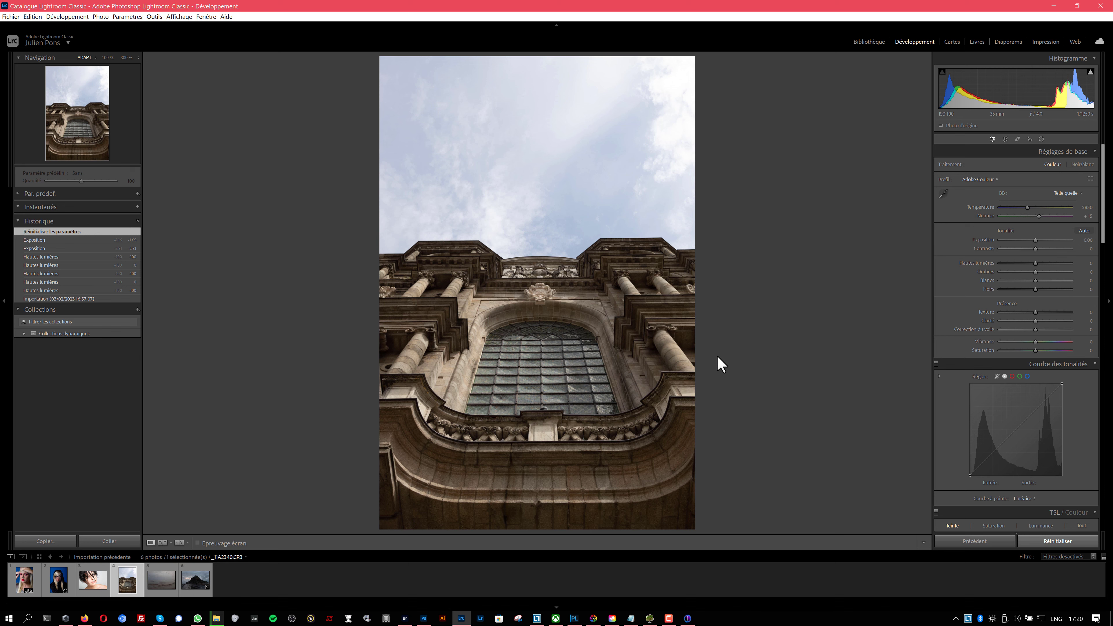
{"action": "left_click", "coordinate": [688, 619]}
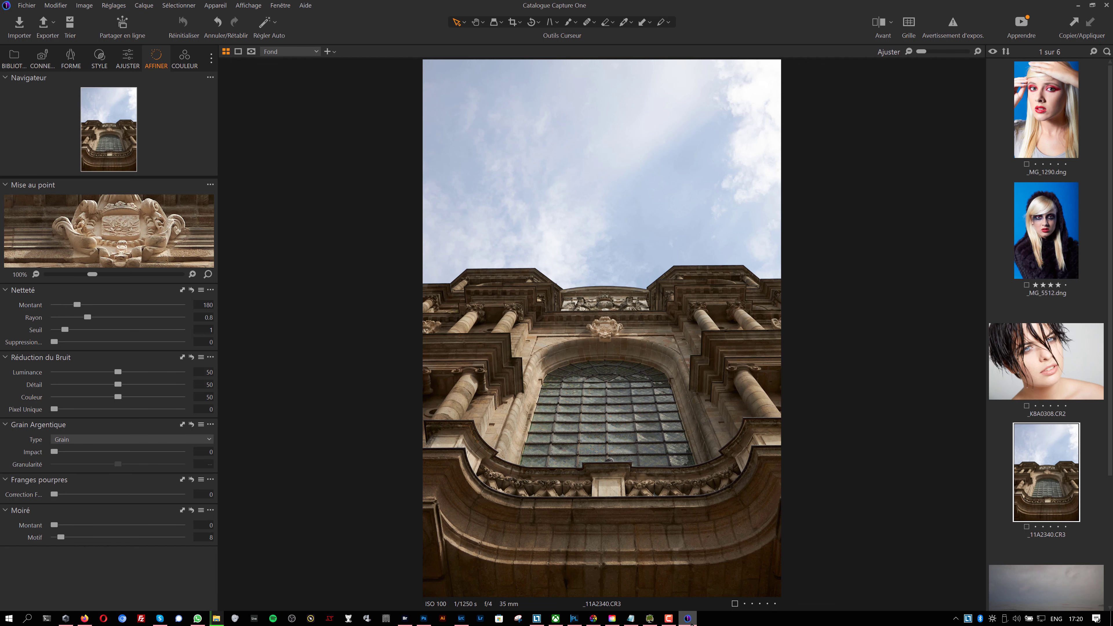
{"action": "left_click", "coordinate": [1043, 358]}
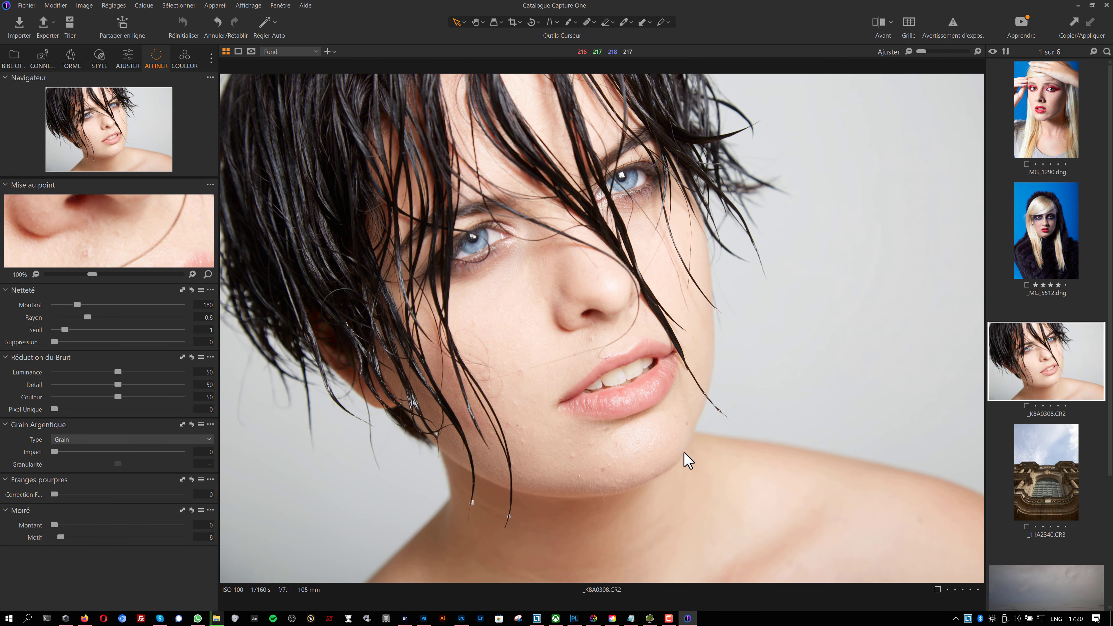
Step: Open the wet-haired portrait in Lightroom Classic, compare it with Capture One's rendering and look through Lightroom's development settings
{"action": "left_click", "coordinate": [461, 620]}
{"action": "left_click", "coordinate": [92, 583]}
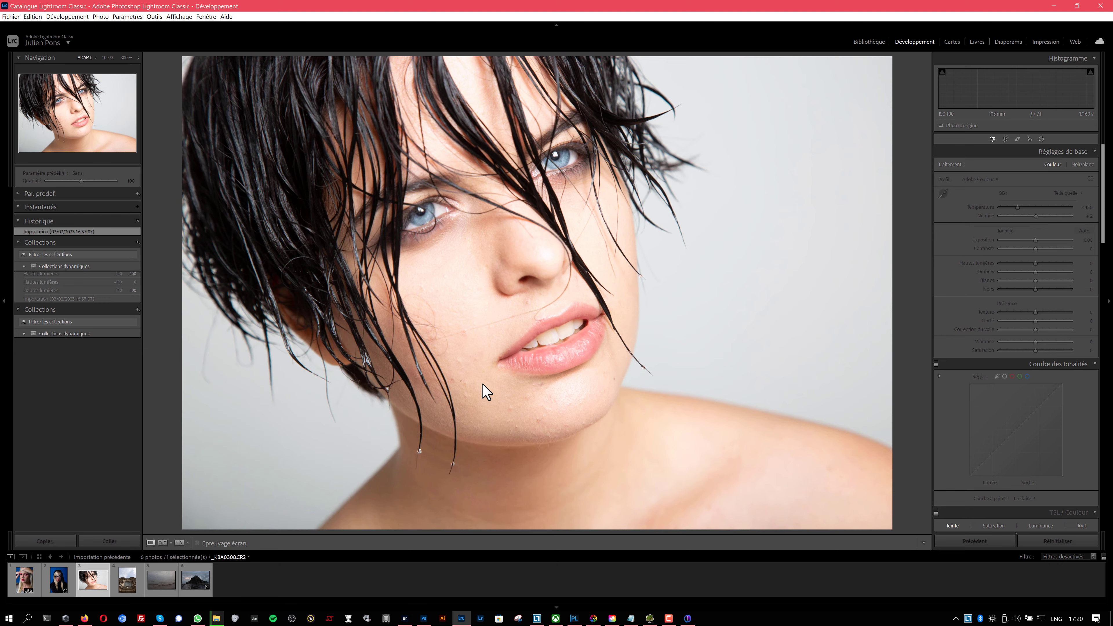
{"action": "left_click", "coordinate": [687, 618]}
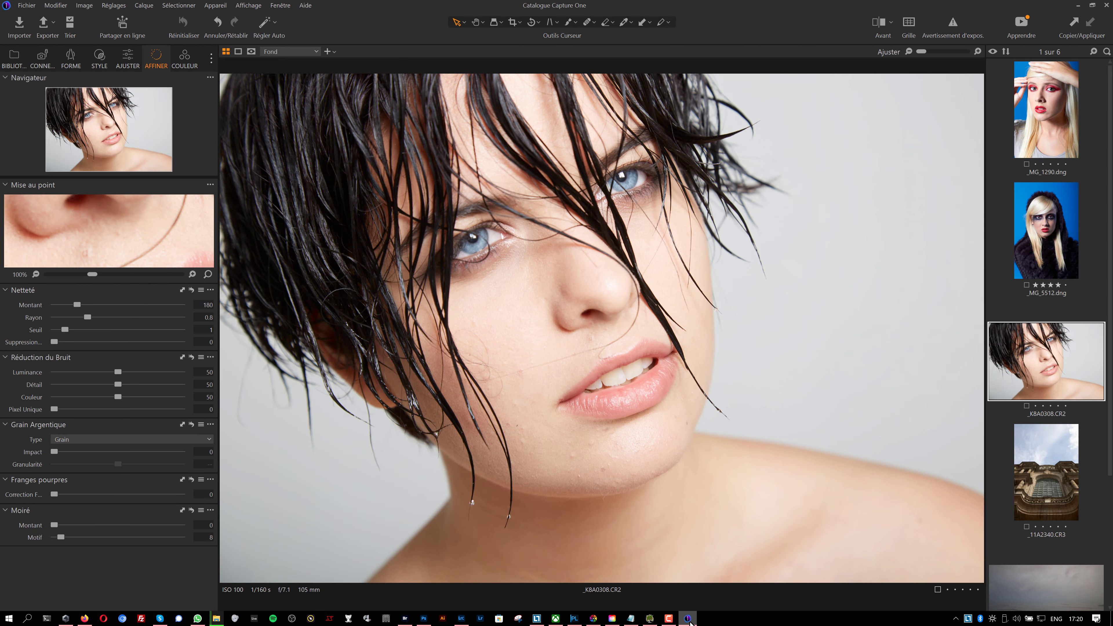
{"action": "left_click", "coordinate": [461, 619]}
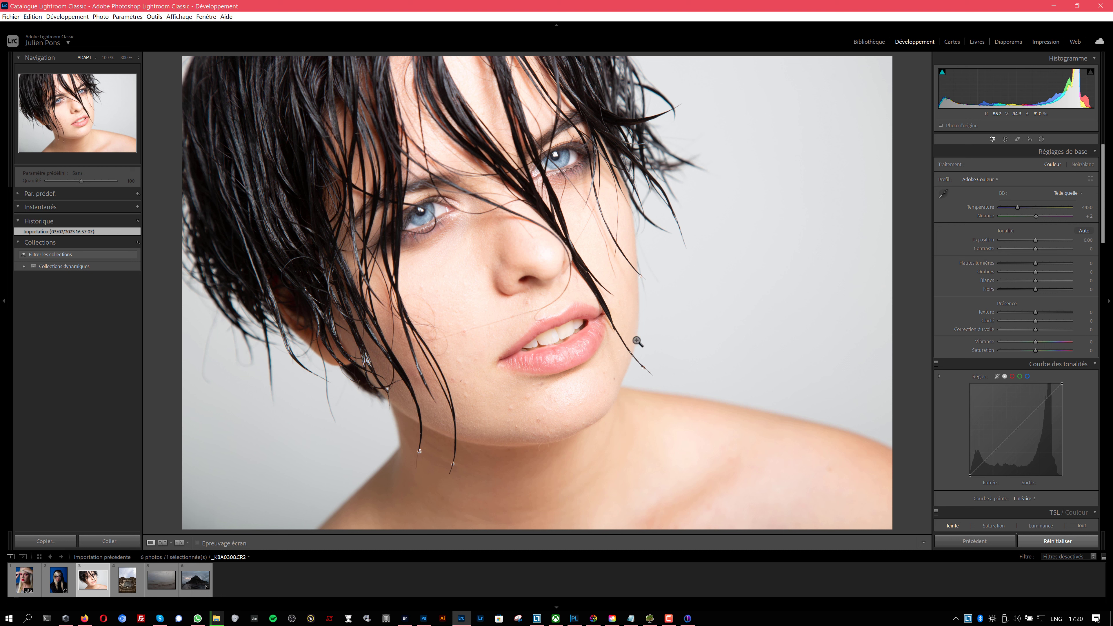
{"action": "scroll", "coordinate": [1082, 388], "scroll_direction": "down", "scroll_amount": 10}
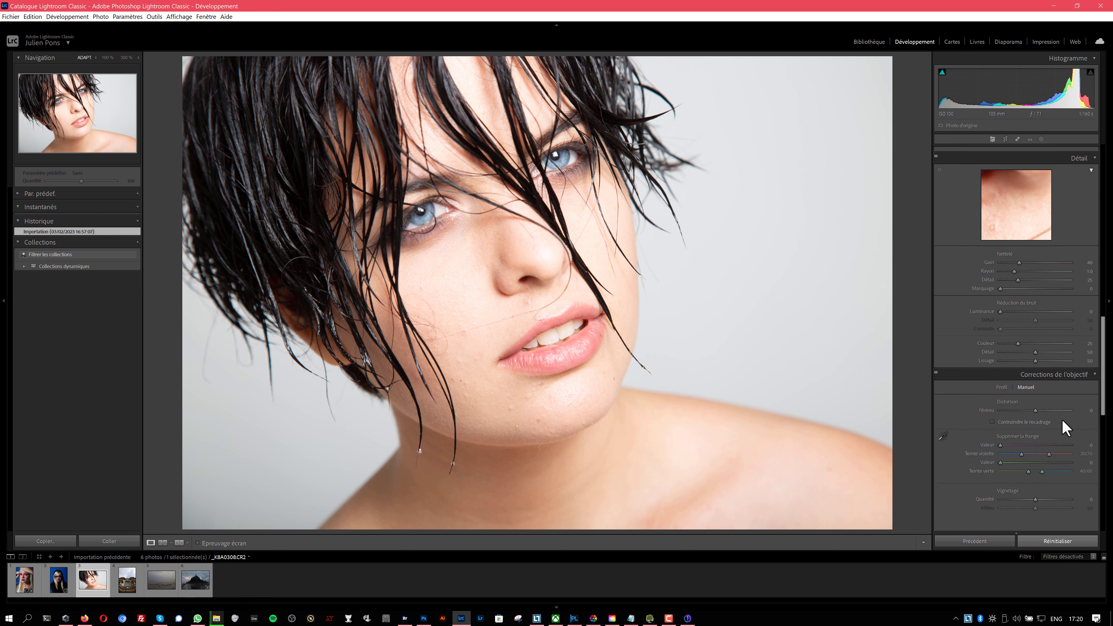
{"action": "scroll", "coordinate": [1065, 428], "scroll_direction": "up", "scroll_amount": 5}
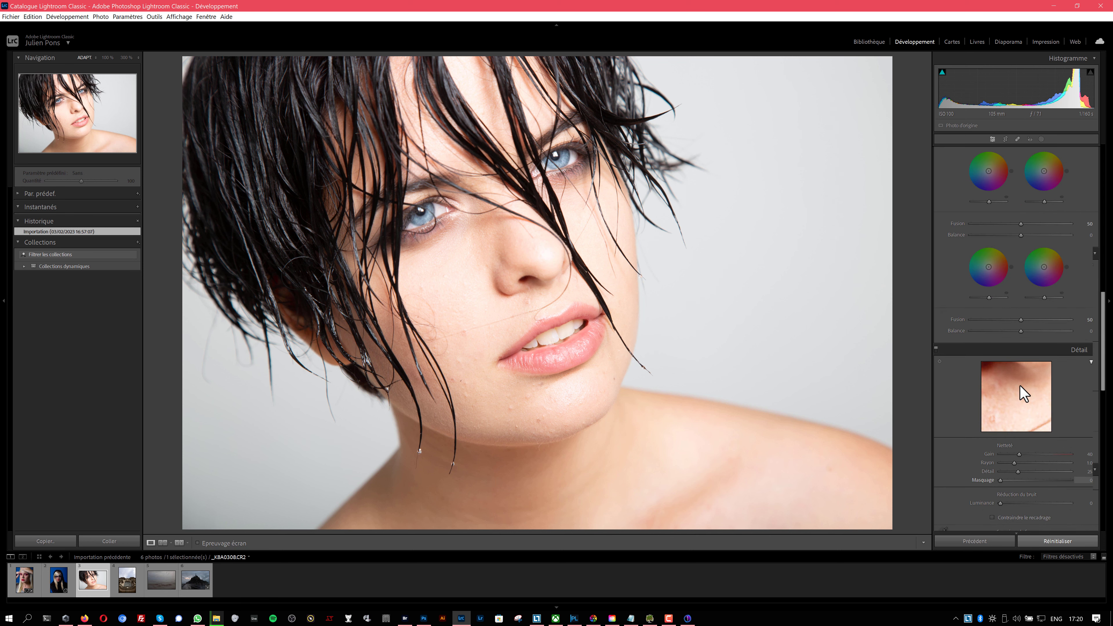
{"action": "scroll", "coordinate": [1019, 392], "scroll_direction": "up", "scroll_amount": 10}
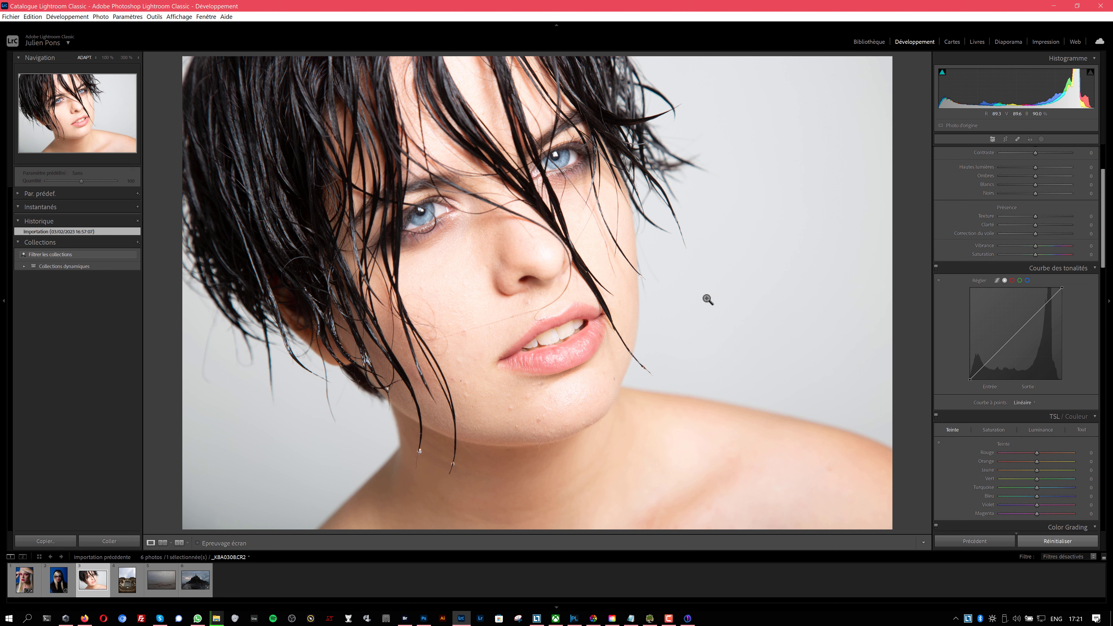
Step: Switch to Capture One, sample the portrait's cheek as skin tone in the Color Editor and raise the skin-tone uniformity
{"action": "left_click", "coordinate": [687, 618]}
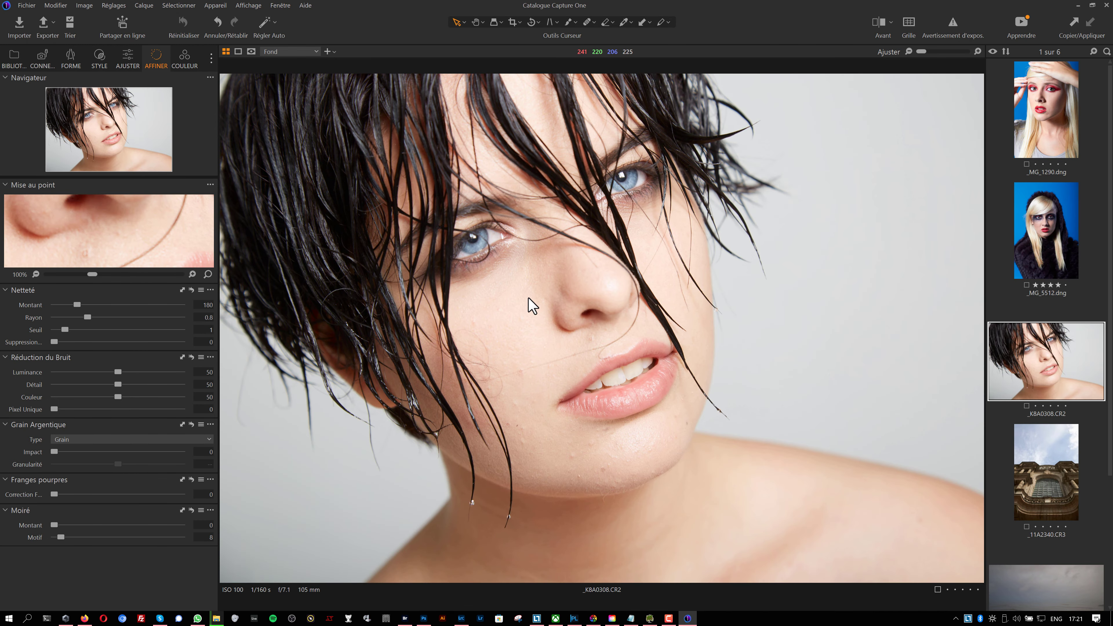
{"action": "left_click", "coordinate": [184, 59]}
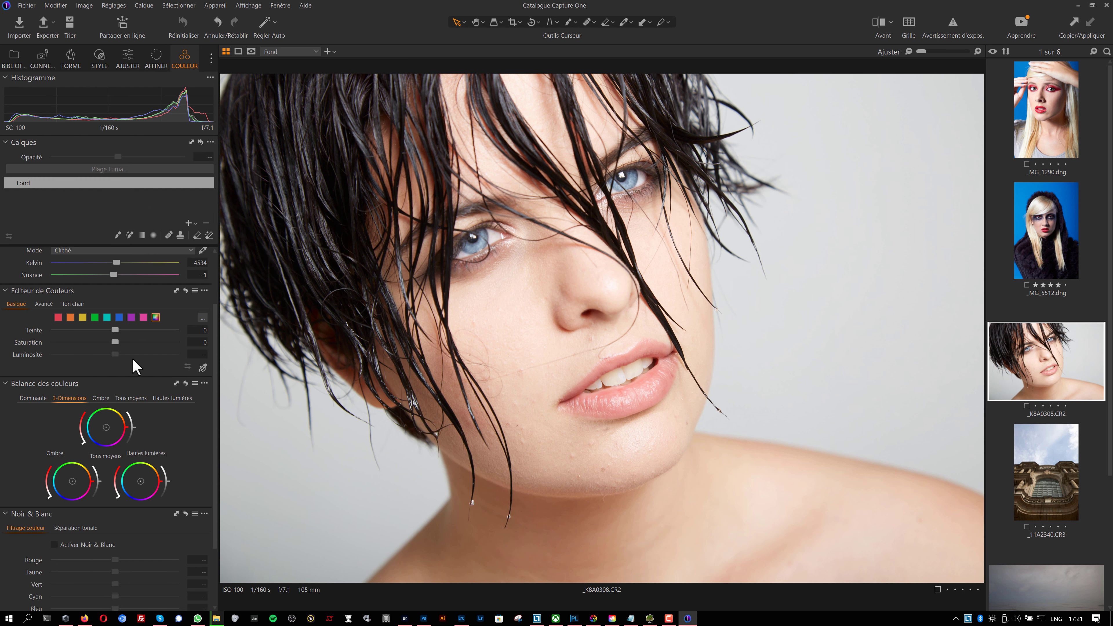
{"action": "left_click", "coordinate": [70, 305]}
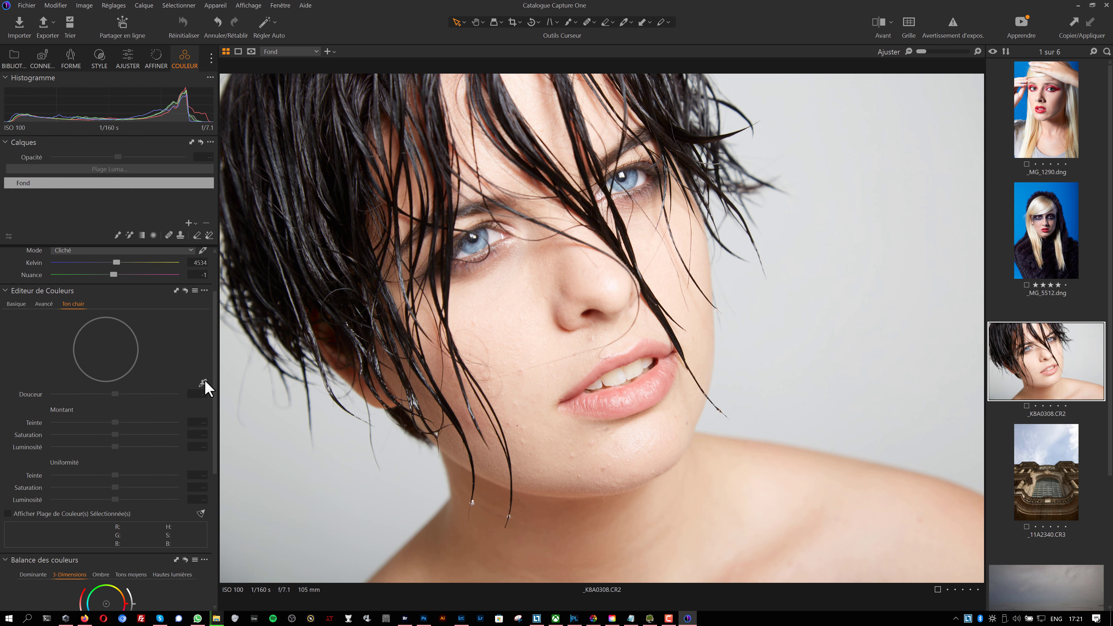
{"action": "left_click", "coordinate": [203, 383]}
{"action": "left_click", "coordinate": [562, 440]}
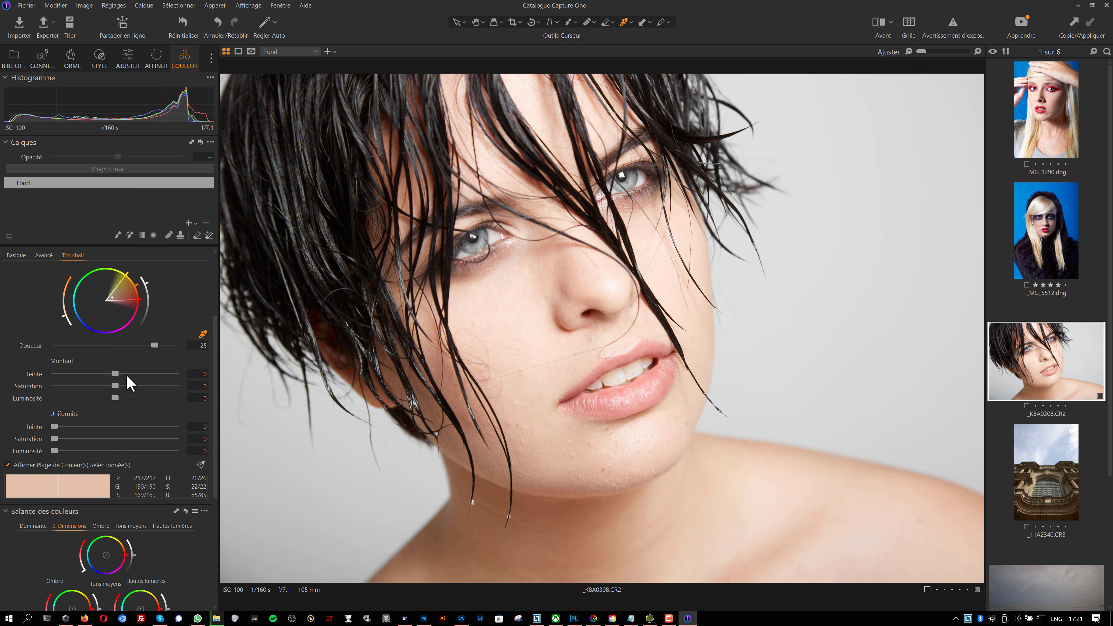
{"action": "left_click_drag", "start_coordinate": [54, 426], "coordinate": [82, 439]}
Step: Try an S-shaped Luma curve that darkens the portrait's shadows and brightens its highlights, and reset the curve
{"action": "left_click", "coordinate": [128, 57]}
{"action": "scroll", "coordinate": [140, 412], "scroll_direction": "down", "scroll_amount": 2}
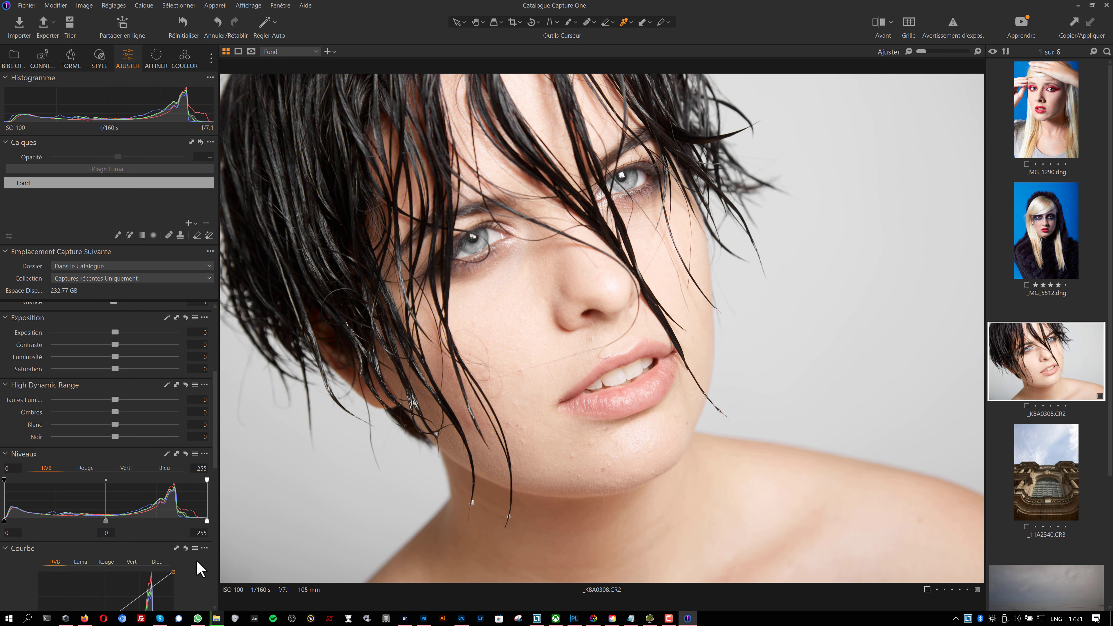
{"action": "scroll", "coordinate": [200, 568], "scroll_direction": "down", "scroll_amount": 4}
{"action": "left_click", "coordinate": [80, 416]}
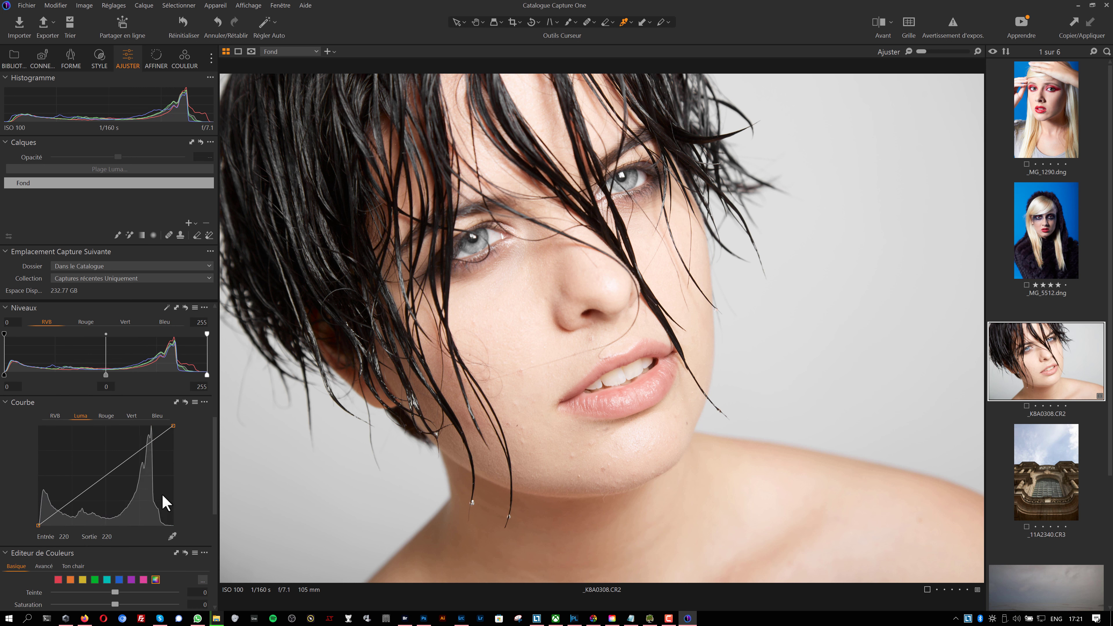
{"action": "left_click_drag", "start_coordinate": [75, 504], "coordinate": [75, 507]}
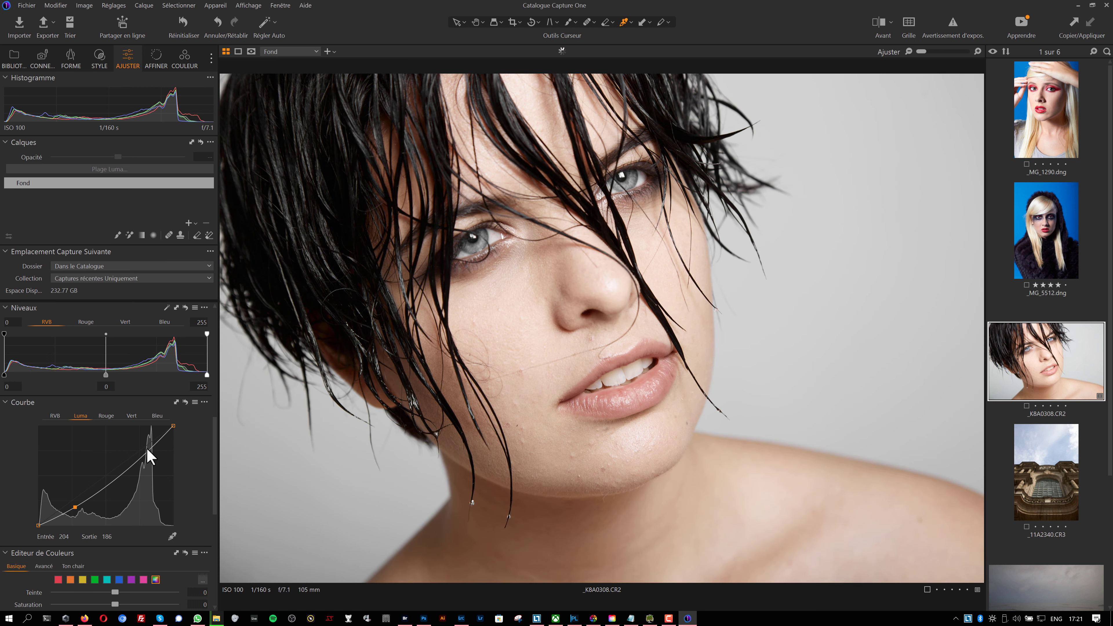
{"action": "left_click_drag", "start_coordinate": [146, 447], "coordinate": [144, 446]}
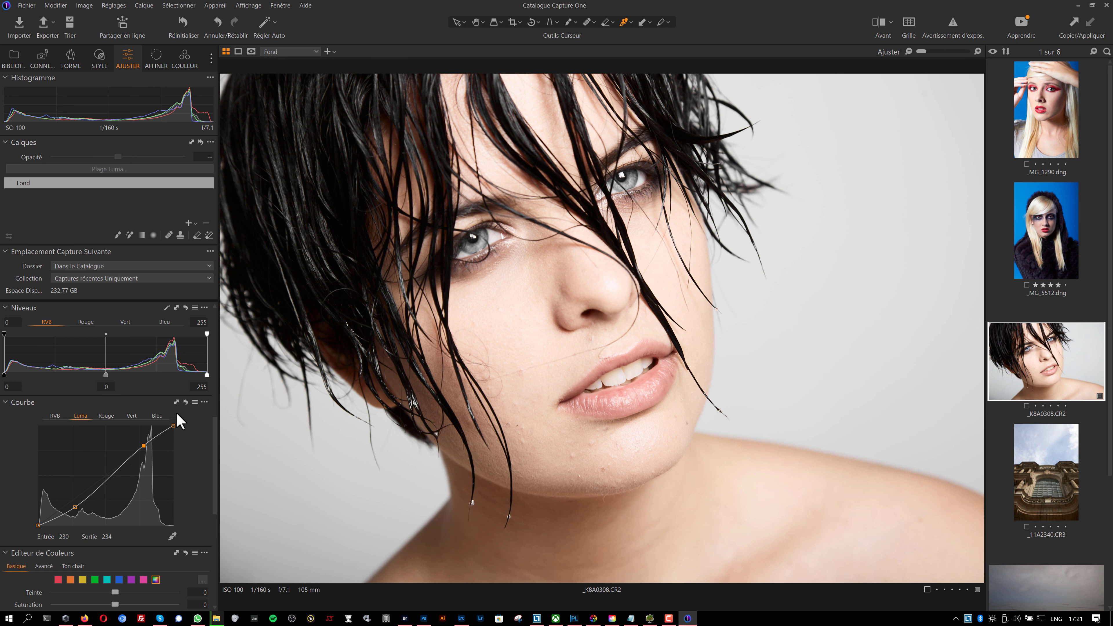
{"action": "left_click", "coordinate": [185, 402]}
Step: Try a similar S-shaped contrast curve on the portrait's RGB channel for comparison
{"action": "left_click", "coordinate": [55, 416]}
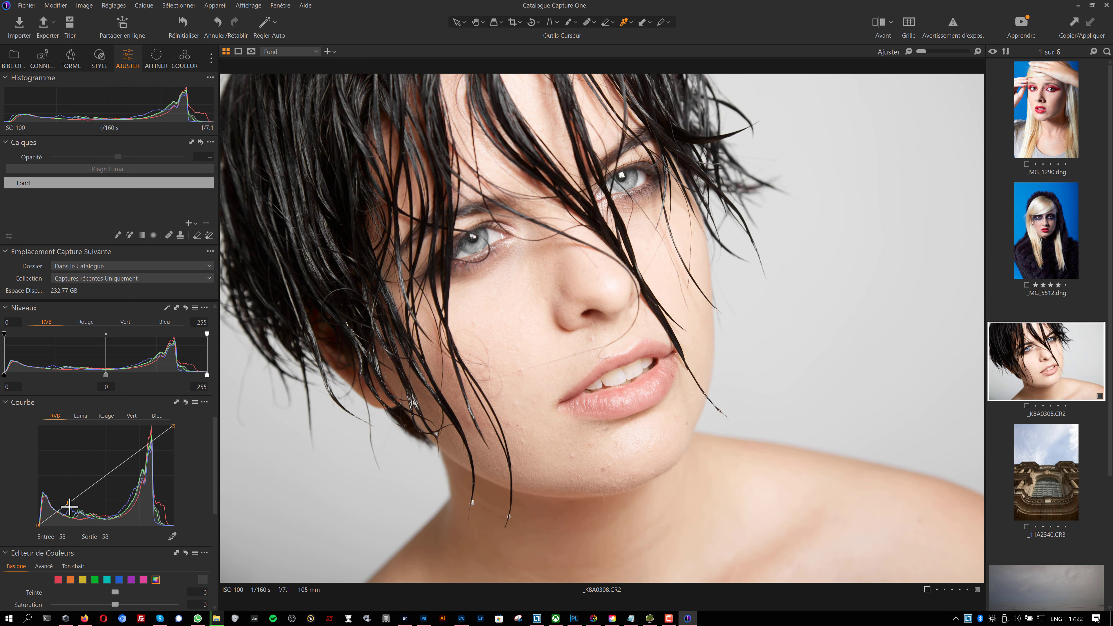
{"action": "left_click_drag", "start_coordinate": [71, 503], "coordinate": [71, 508]}
{"action": "left_click_drag", "start_coordinate": [118, 467], "coordinate": [140, 445]}
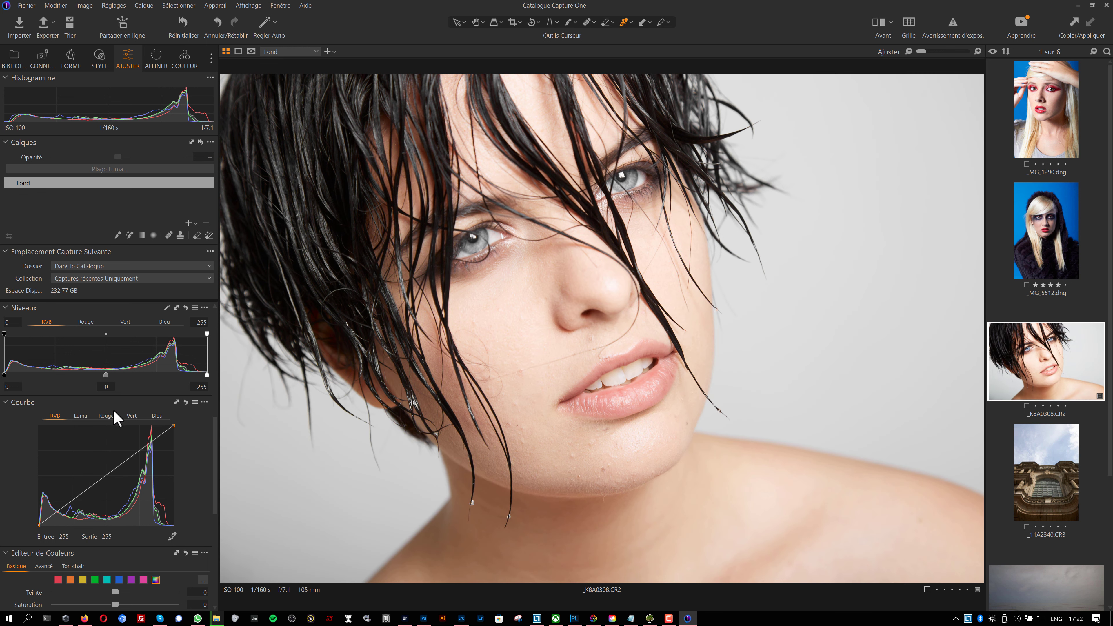
Step: Apply an S-shaped Luma curve to the portrait, lowering the shadows from about 62 to 54 and raising the highlights
{"action": "left_click", "coordinate": [80, 416]}
{"action": "left_click", "coordinate": [71, 506]}
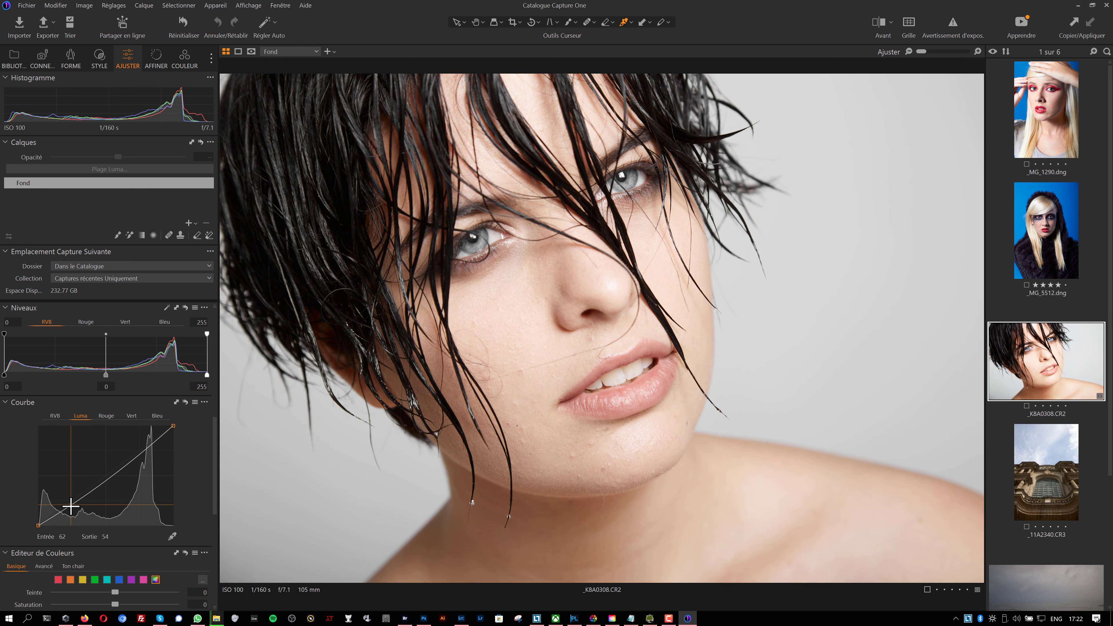
{"action": "left_click_drag", "start_coordinate": [141, 451], "coordinate": [140, 448]}
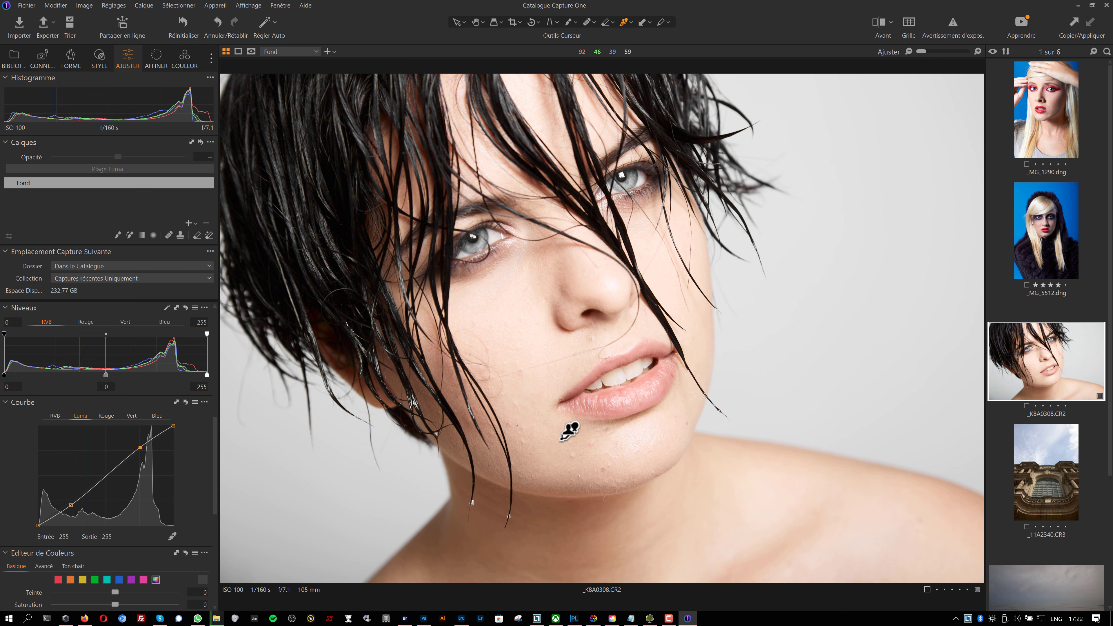
Step: Check the portrait in Lightroom Classic, return to its library grid and switch to darktable
{"action": "left_click", "coordinate": [462, 618]}
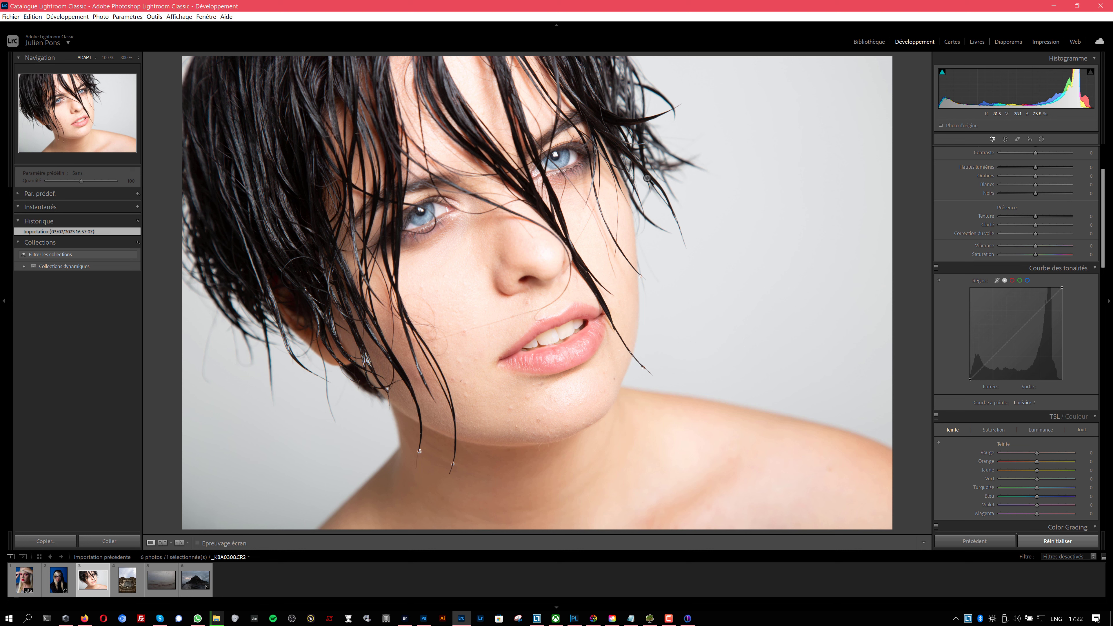
{"action": "key", "text": "g"}
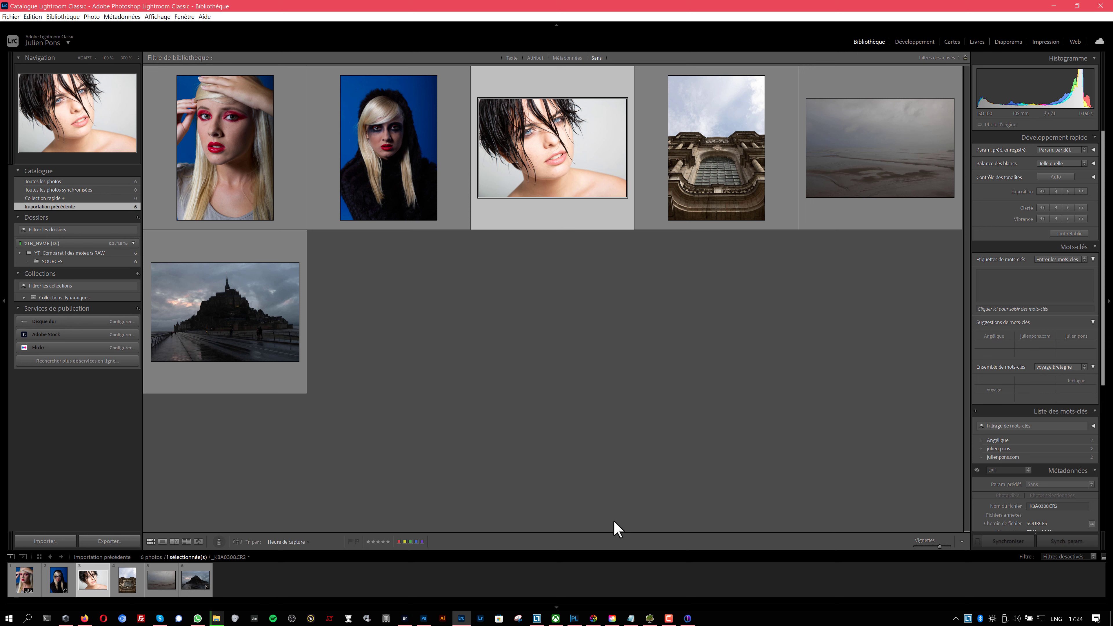
{"action": "left_click", "coordinate": [594, 619]}
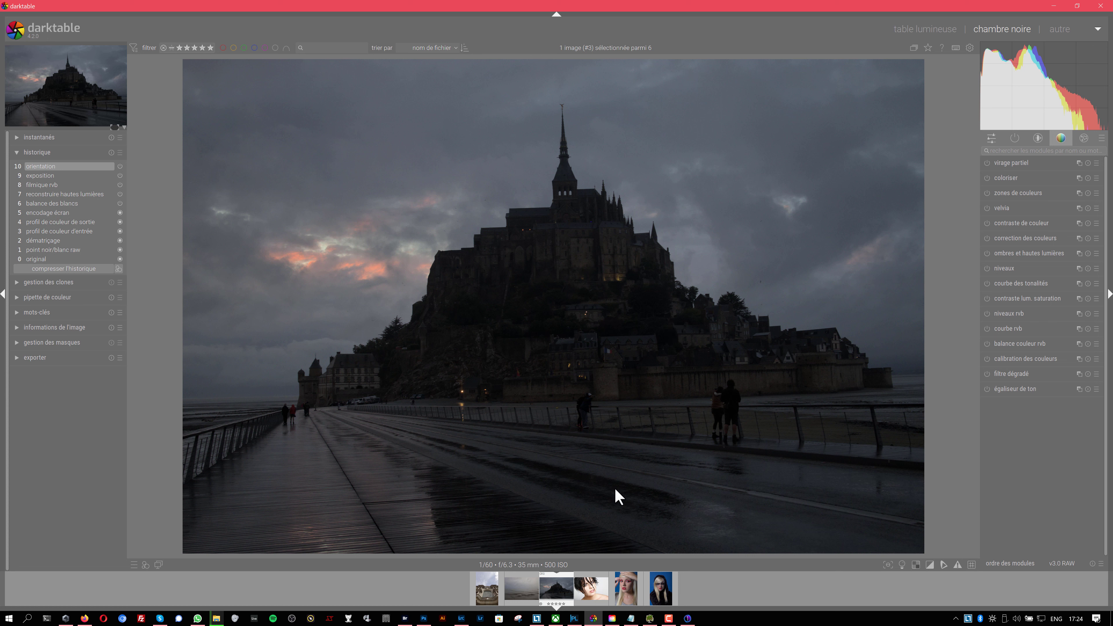
Step: Switch to DxO PhotoLab and view the Mont-Saint-Michel photo and the beach photo _11A2989.CR3 in full screen
{"action": "left_click", "coordinate": [586, 614]}
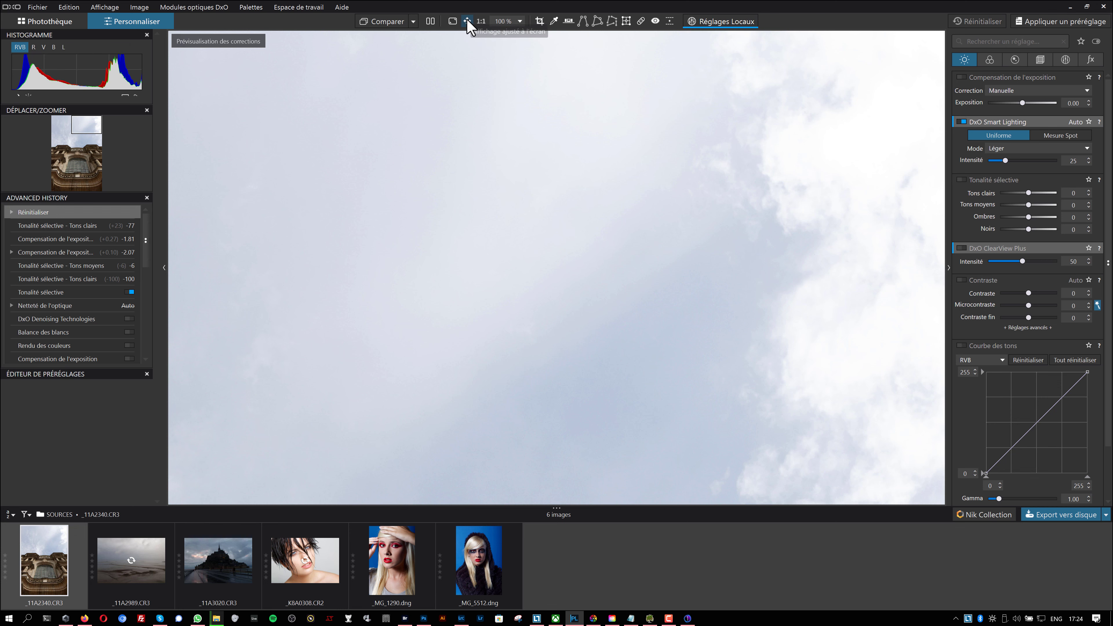
{"action": "left_click", "coordinate": [453, 22]}
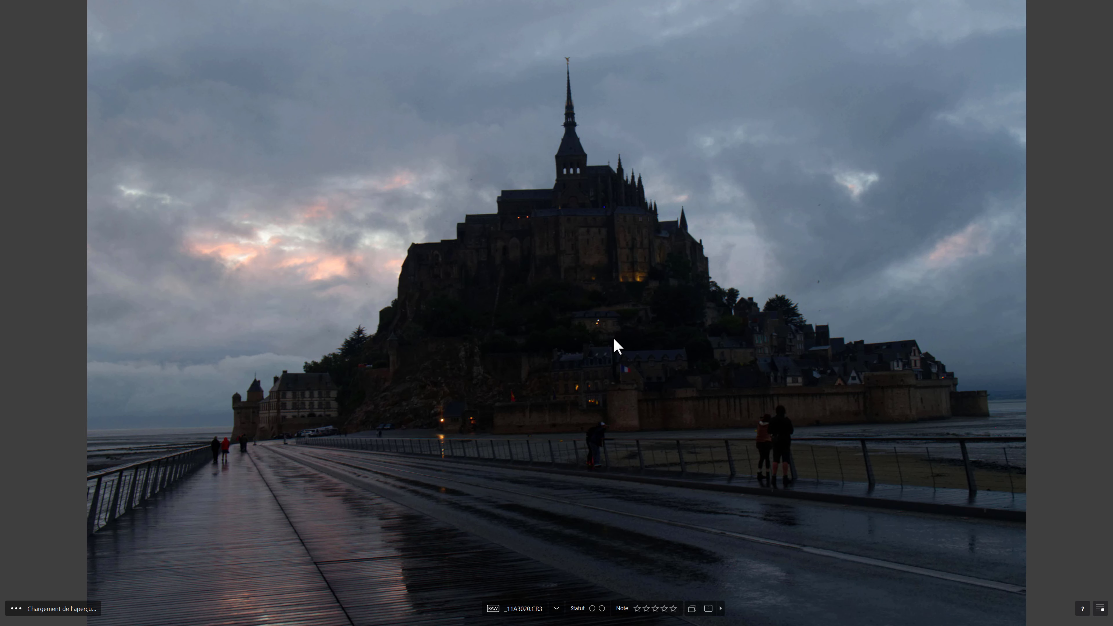
{"action": "key", "text": "Left"}
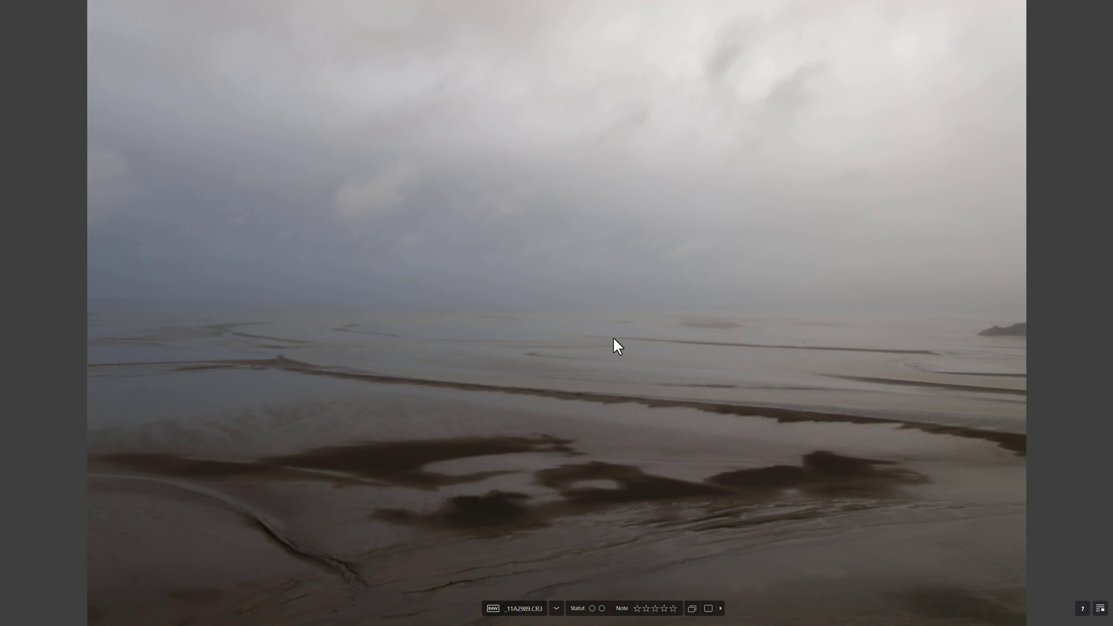
{"action": "key", "text": "Escape"}
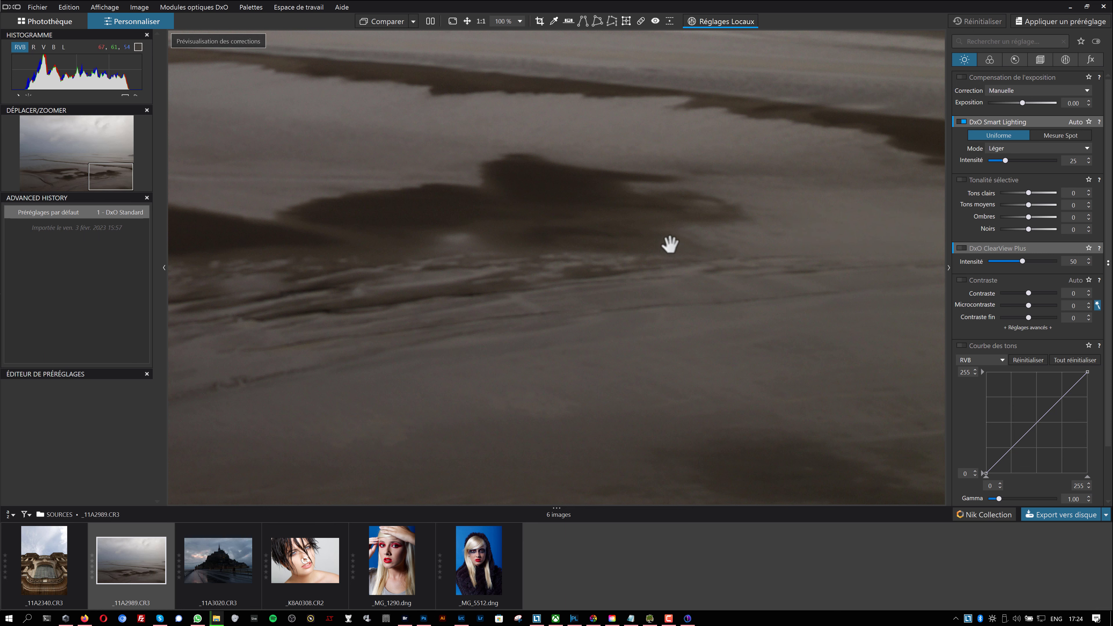
Step: Check which channels DxO PhotoLab's tone curve offers
{"action": "left_click", "coordinate": [997, 358]}
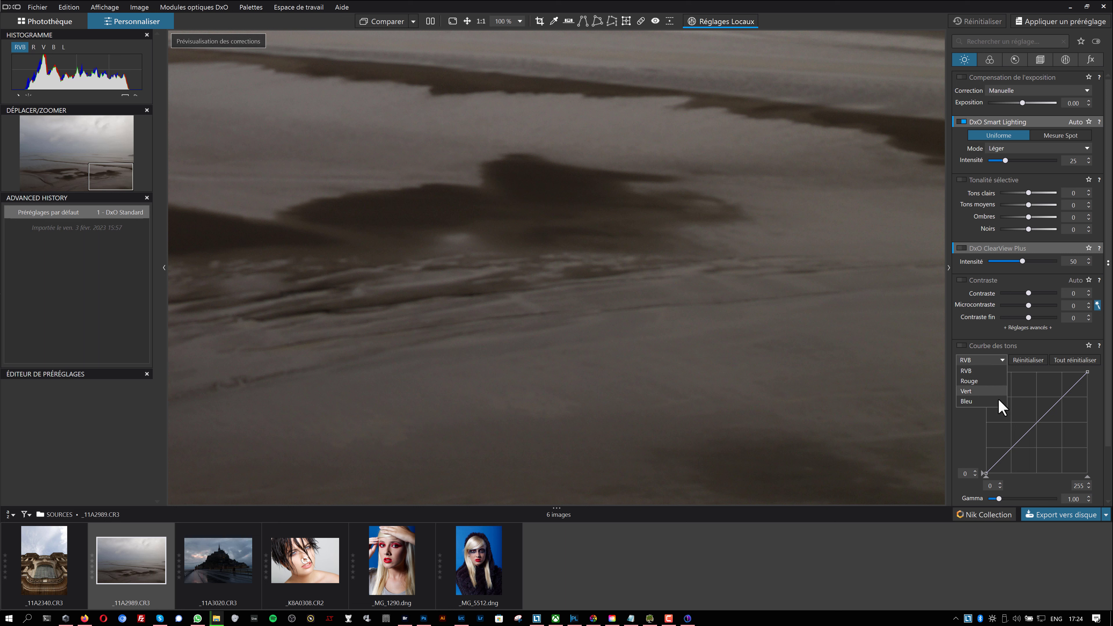
{"action": "left_click", "coordinate": [959, 450]}
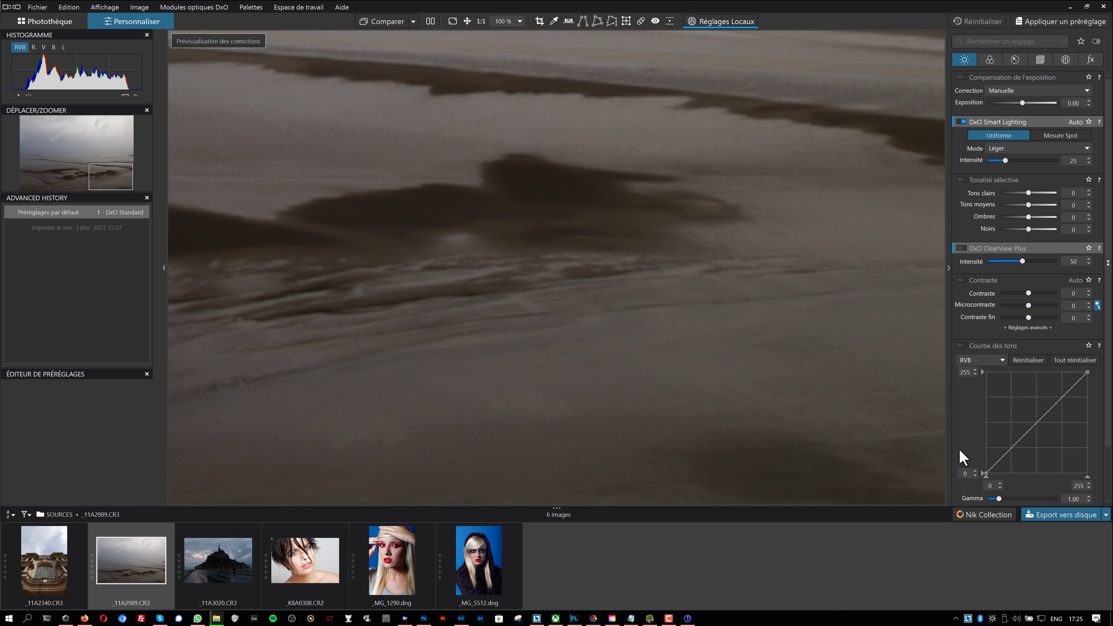
{"action": "right_click", "coordinate": [210, 528]}
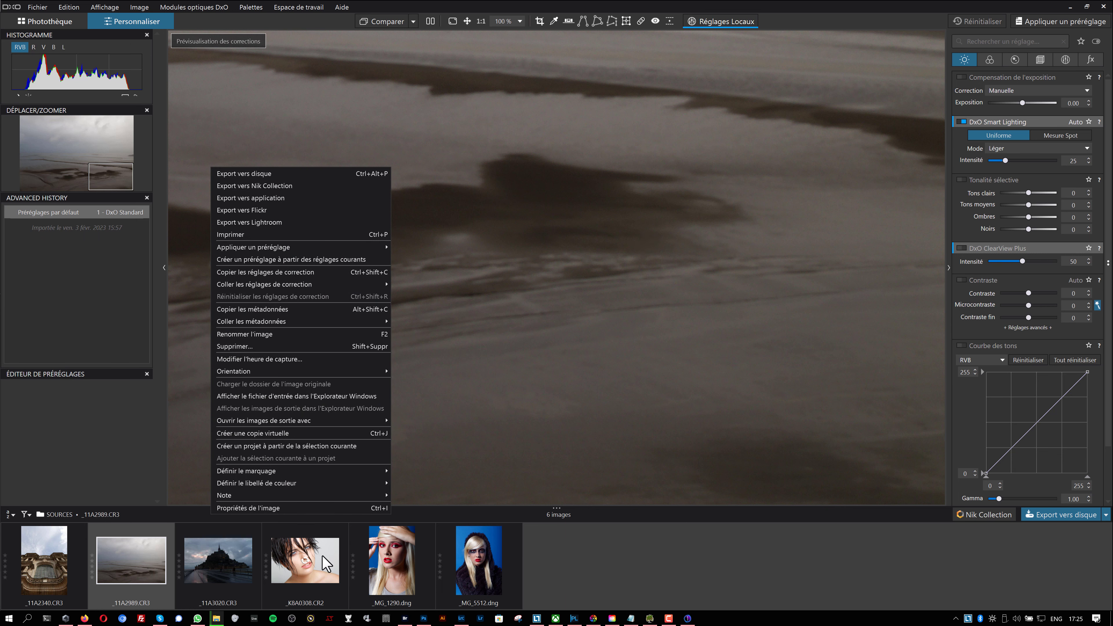
Step: Open the portrait _K8A0308.CR2 fitted in the view and set its contrast to 70, with the advanced contrast settings shown
{"action": "left_click", "coordinate": [327, 563]}
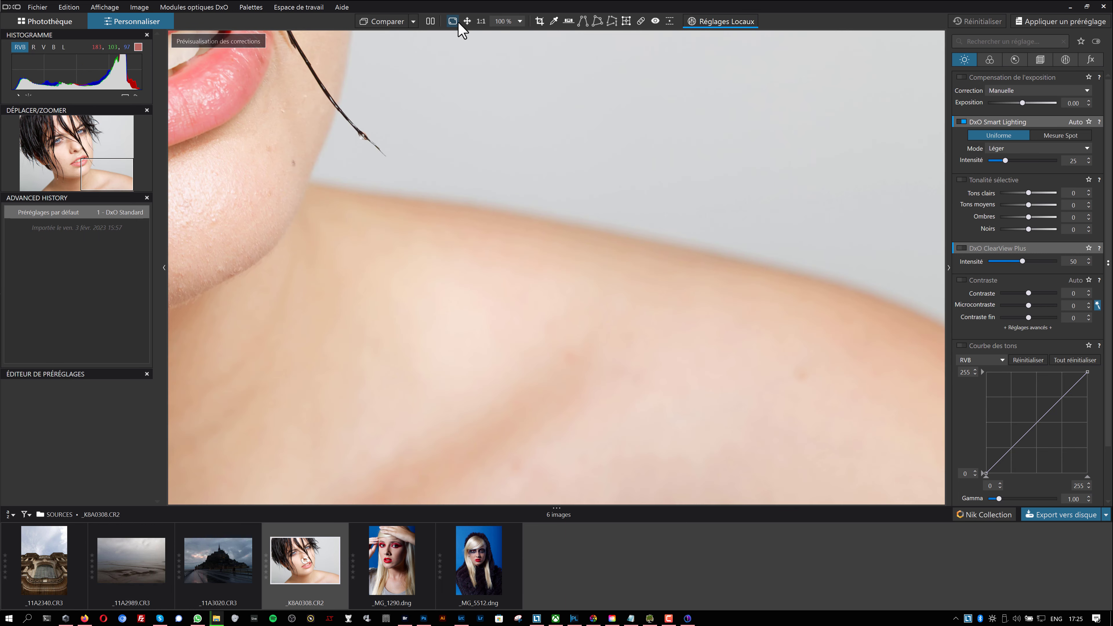
{"action": "left_click", "coordinate": [467, 21]}
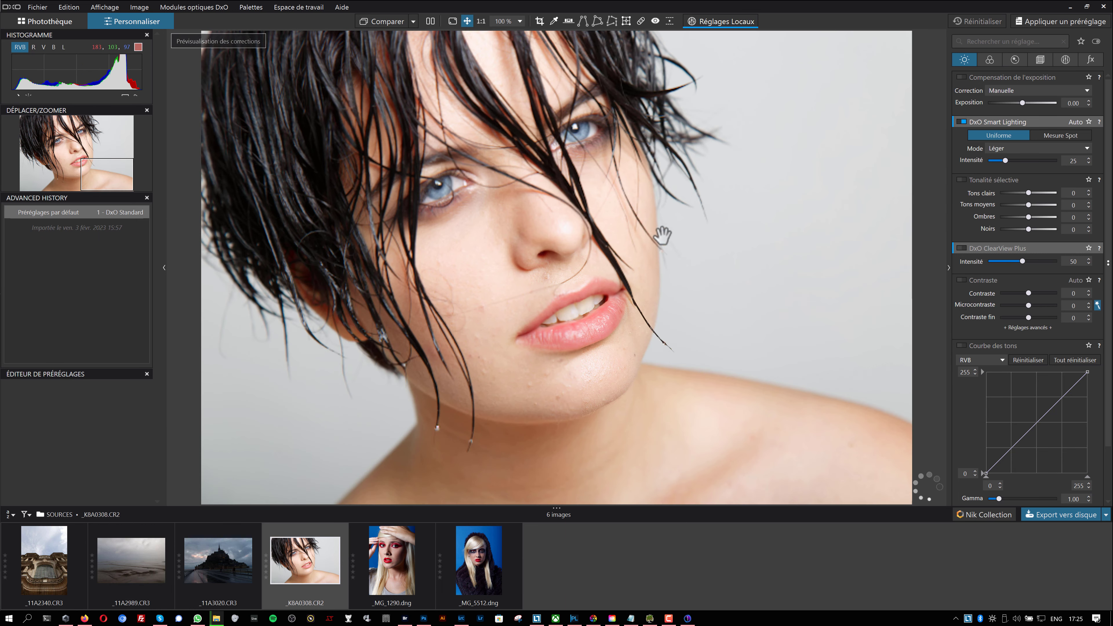
{"action": "left_click_drag", "start_coordinate": [1028, 293], "coordinate": [1048, 289]}
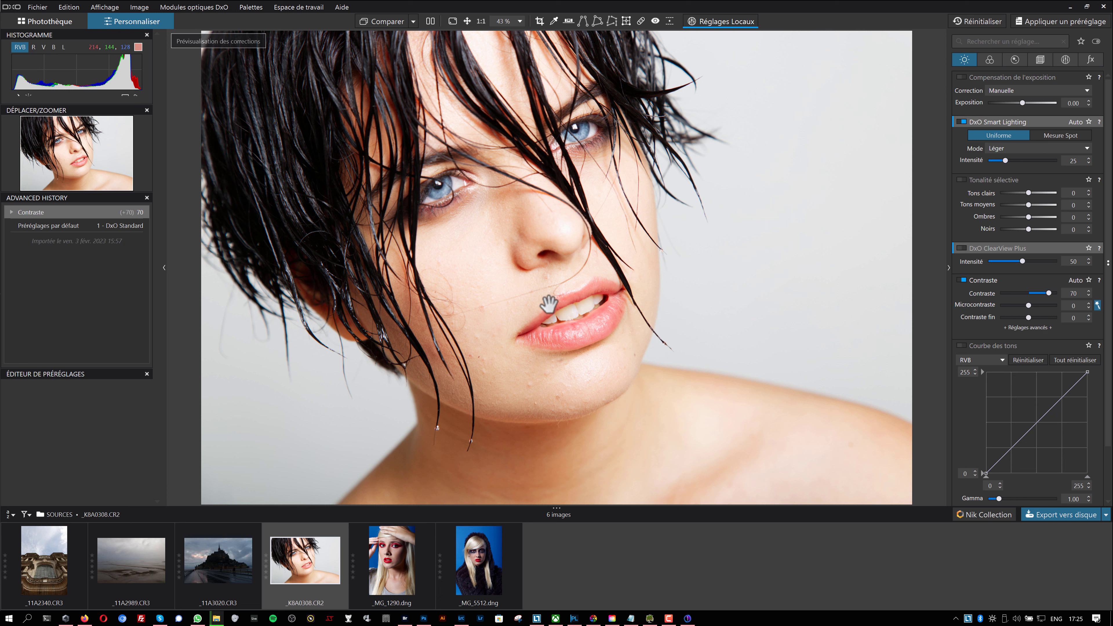
{"action": "left_click", "coordinate": [1007, 328]}
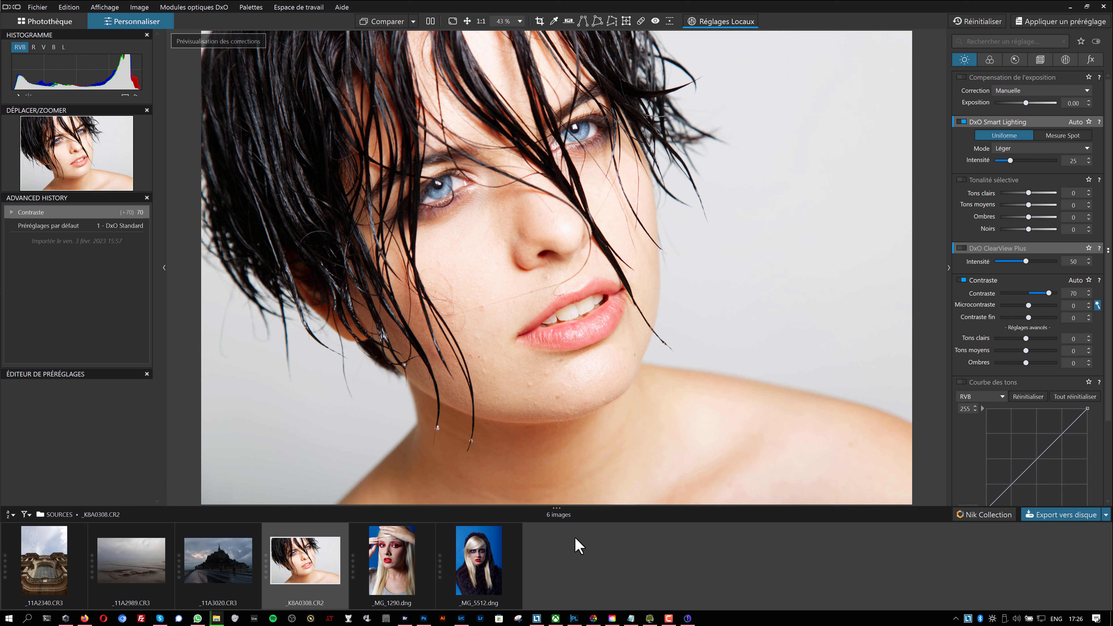
Step: Switch to Bridge to view the SOURCES folder
{"action": "left_click", "coordinate": [405, 619]}
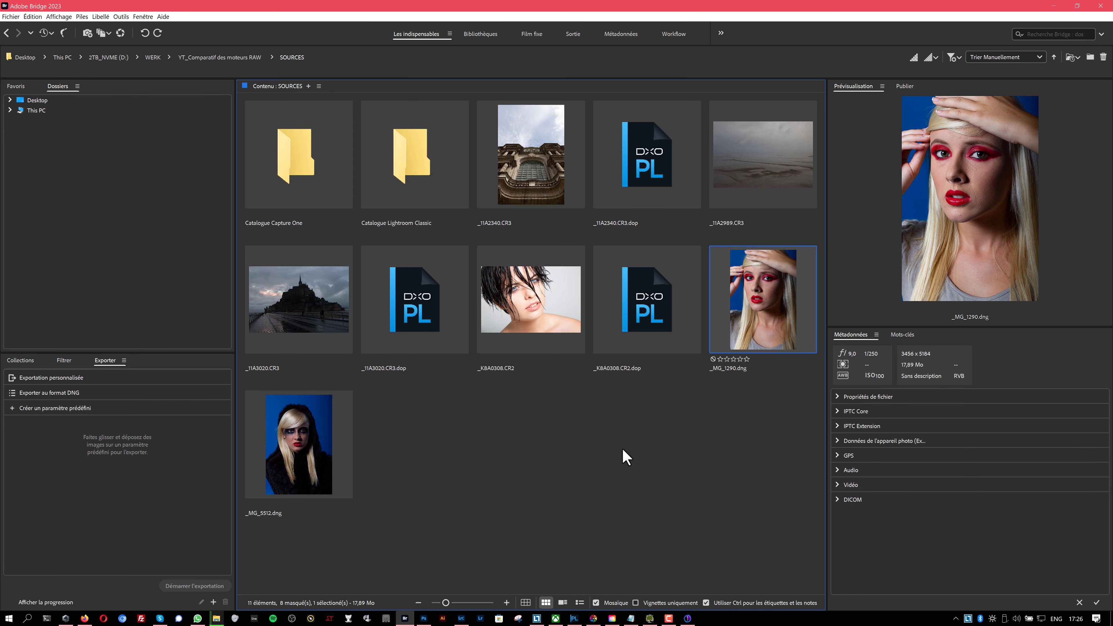